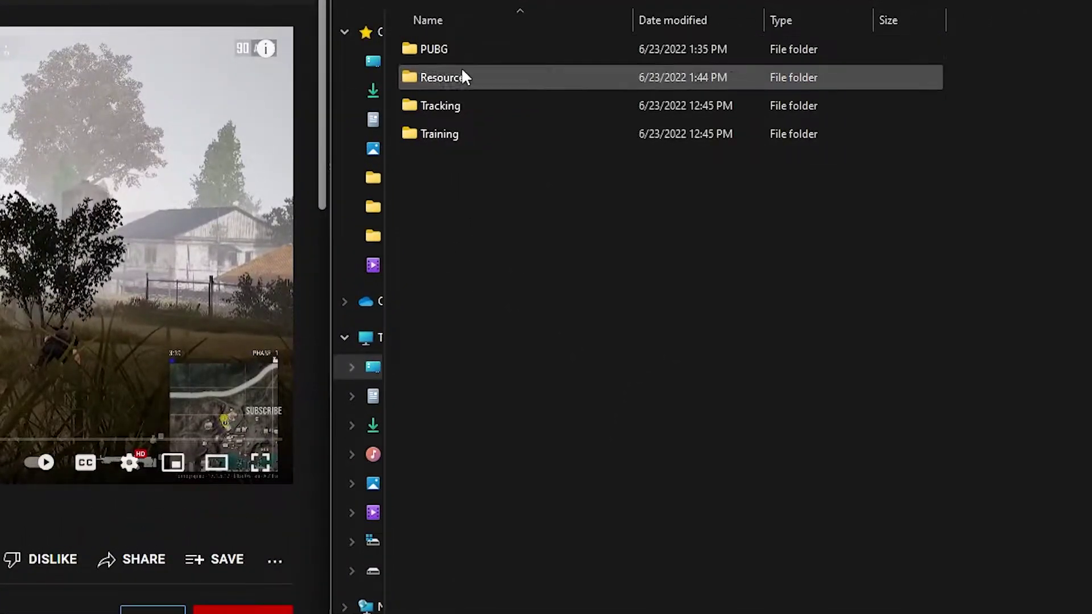
Step: Open the PUBG folder and look through the training screenshots in its images/train subfolder
click(423, 49)
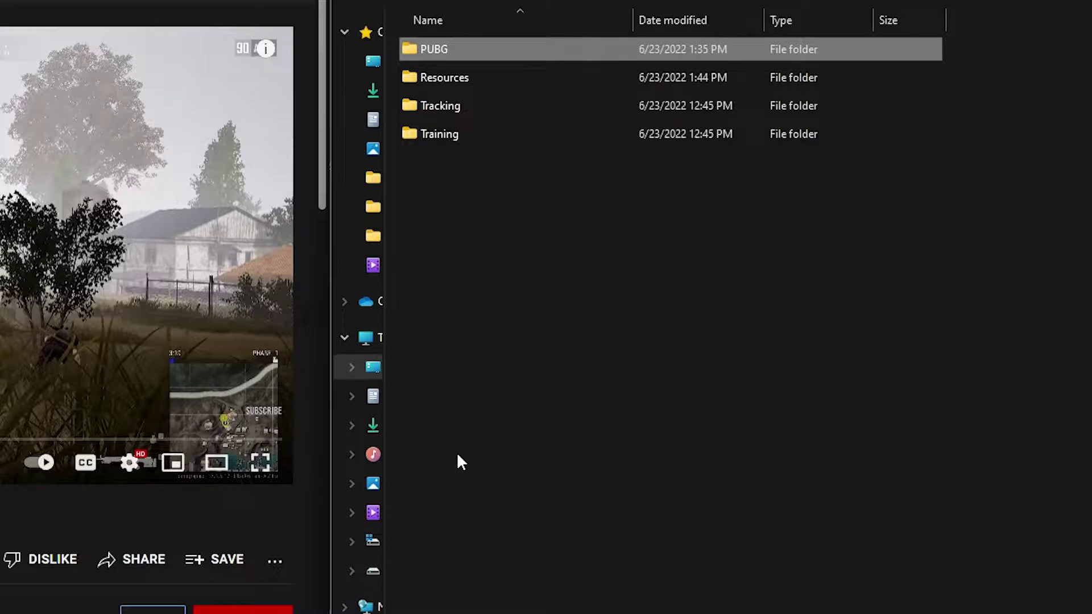
double_click(482, 49)
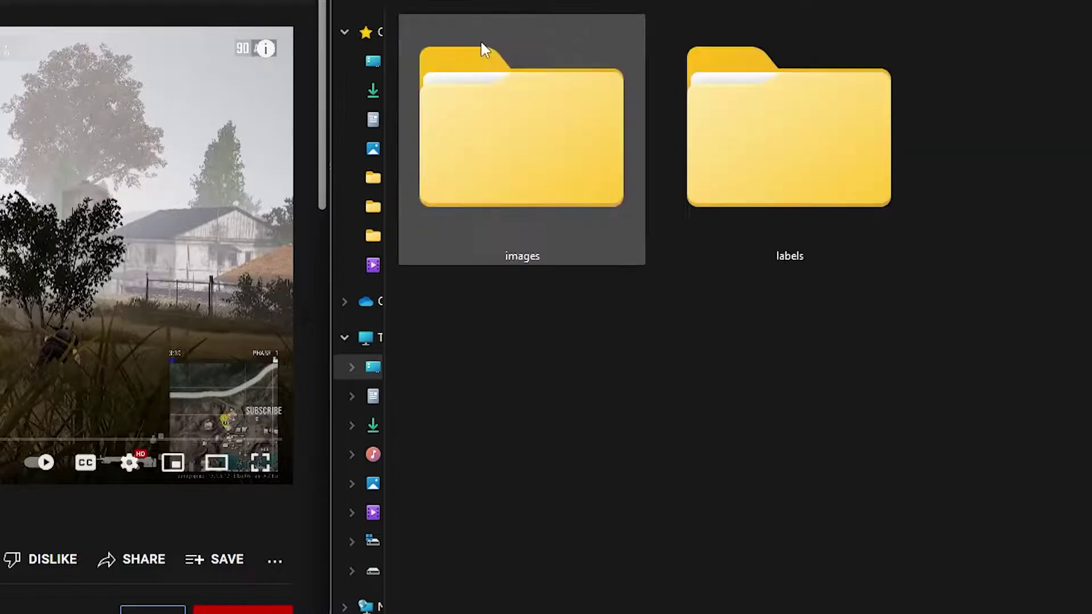
key(alt+Left)
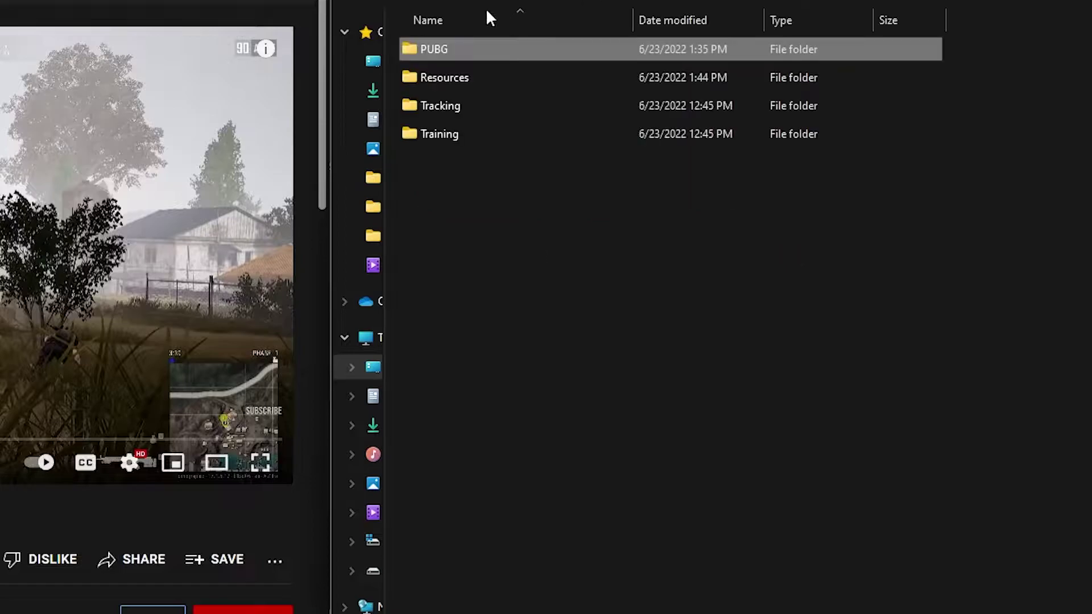
double_click(430, 50)
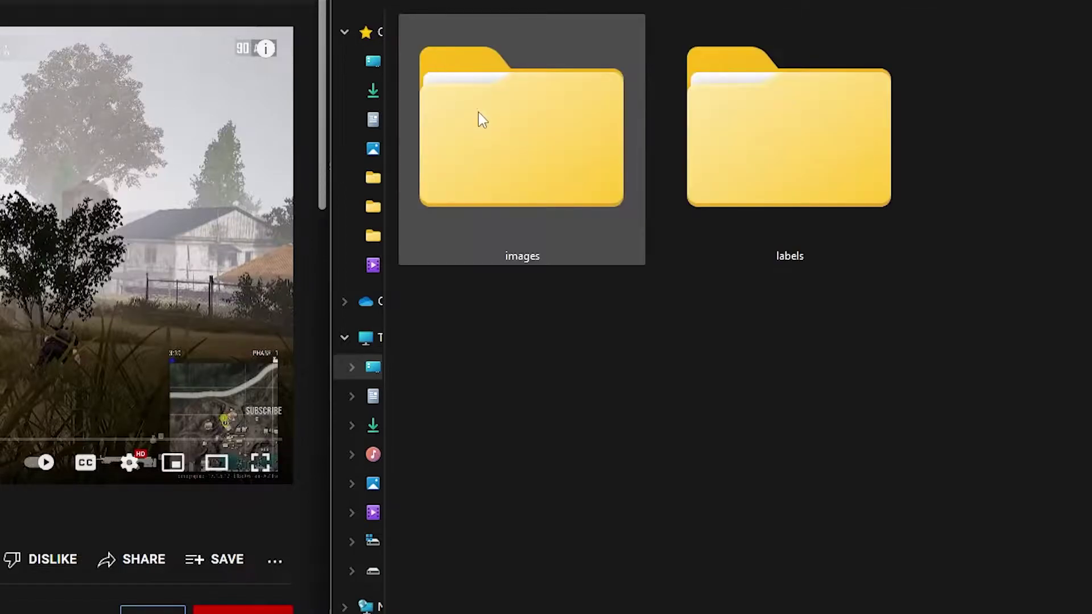
double_click(486, 132)
double_click(477, 104)
scroll(479, 534, down, 7)
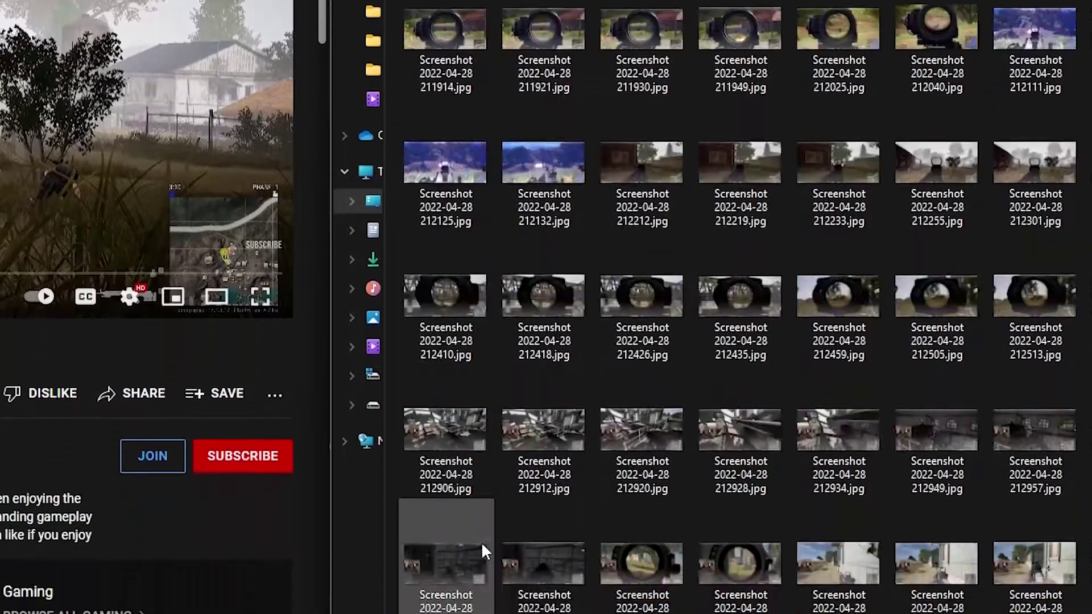
scroll(519, 434, up, 4)
key(alt+Left)
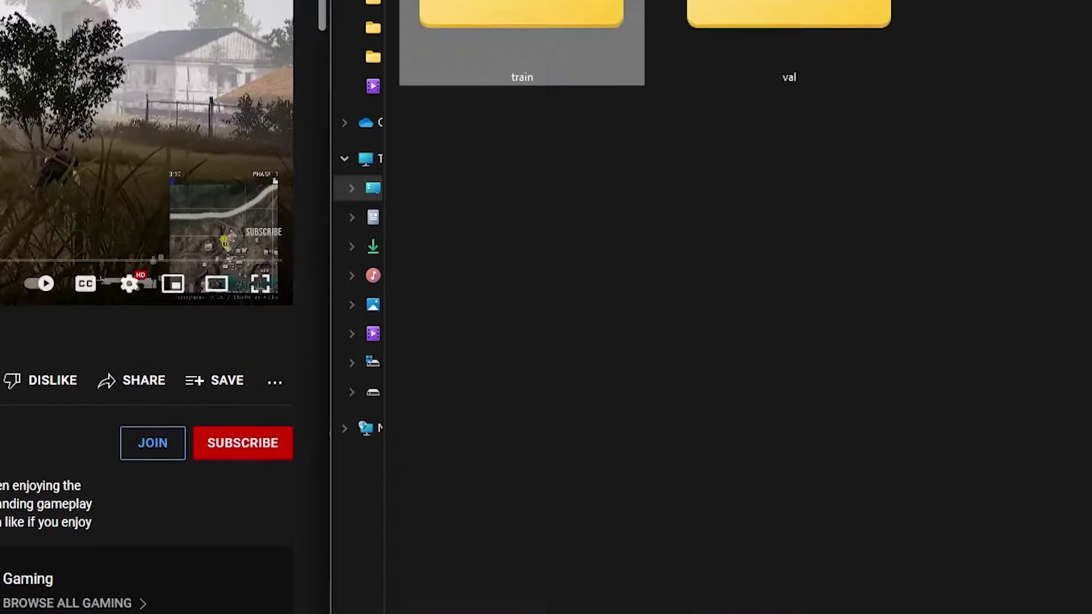
Step: Check the files in the images/val folder and return to the PUBG folder
click(751, 135)
double_click(756, 142)
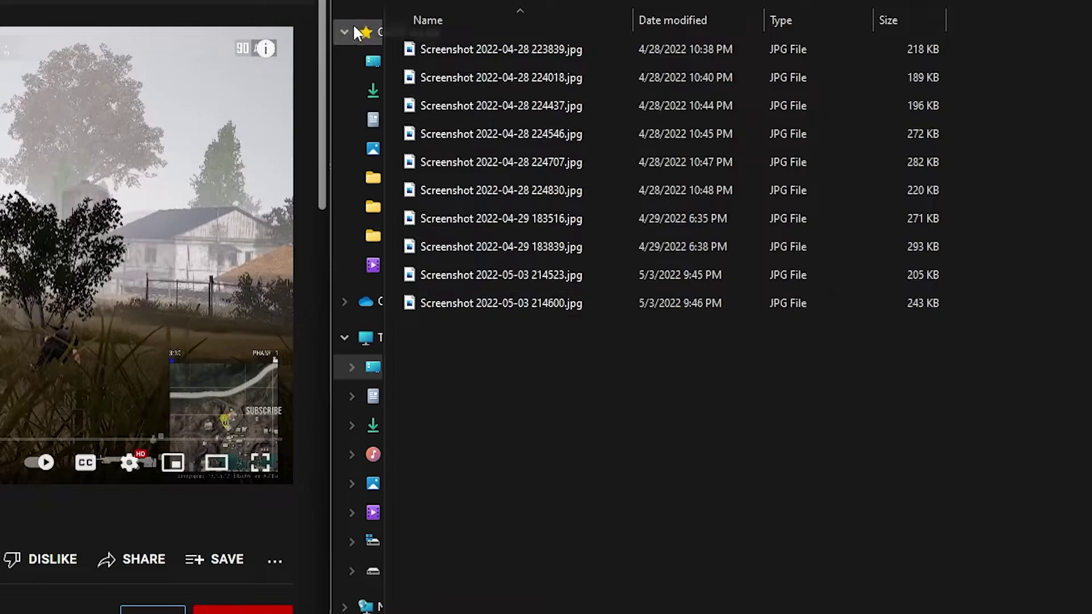
key(alt+Left)
key(alt+Left)
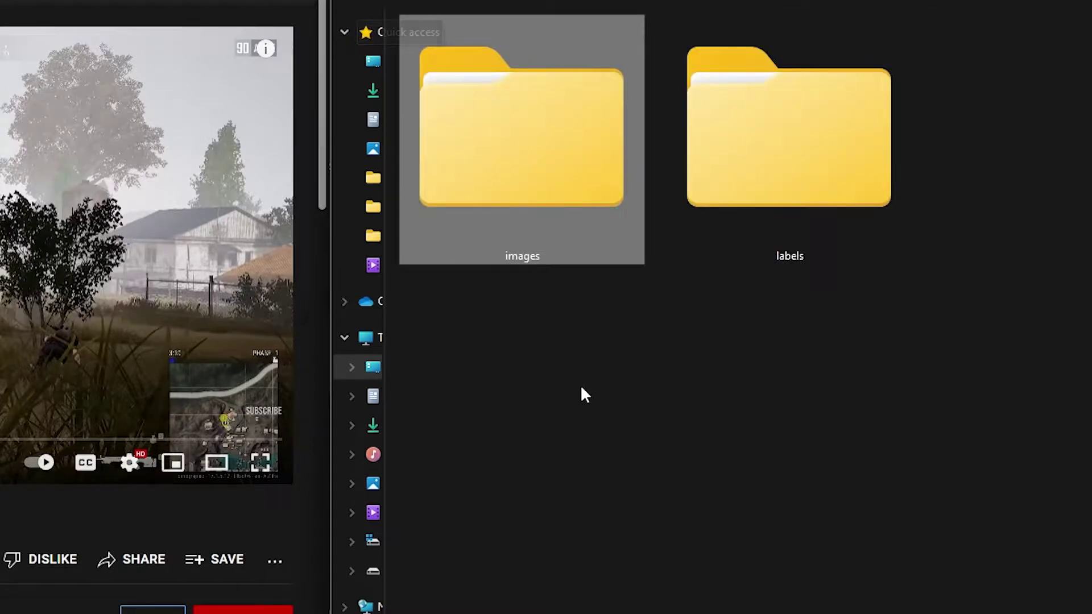
click(572, 448)
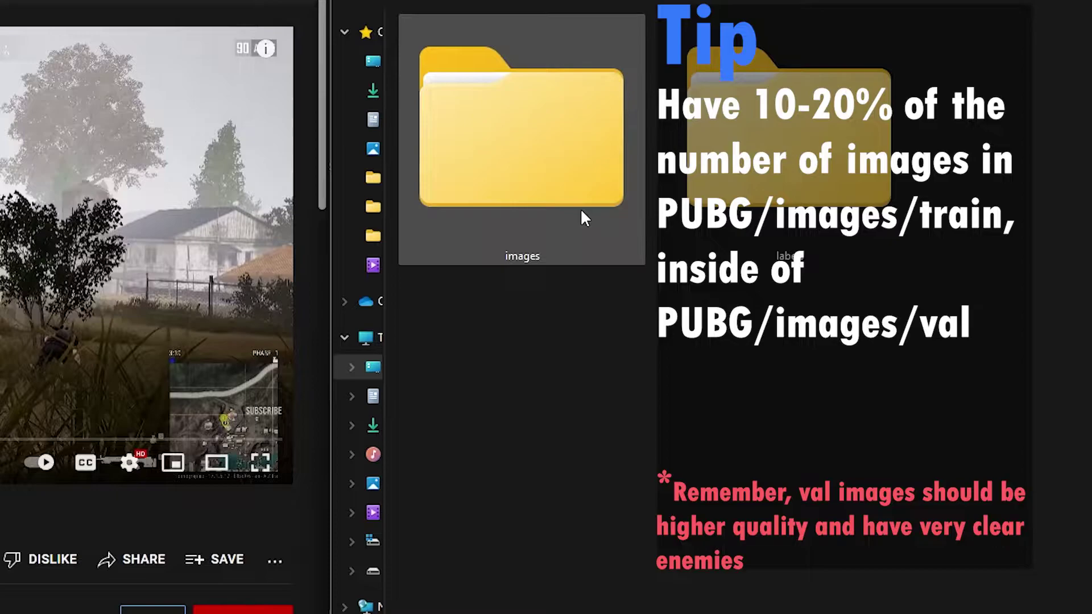
Step: Reopen the PUBG images folder and view the train screenshots again
double_click(579, 187)
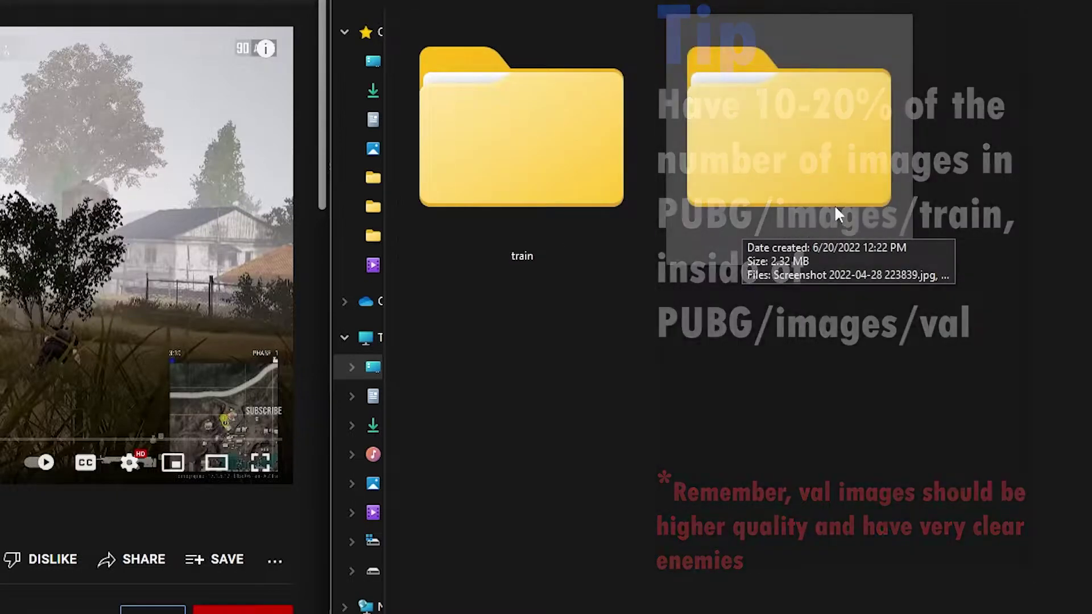
double_click(547, 186)
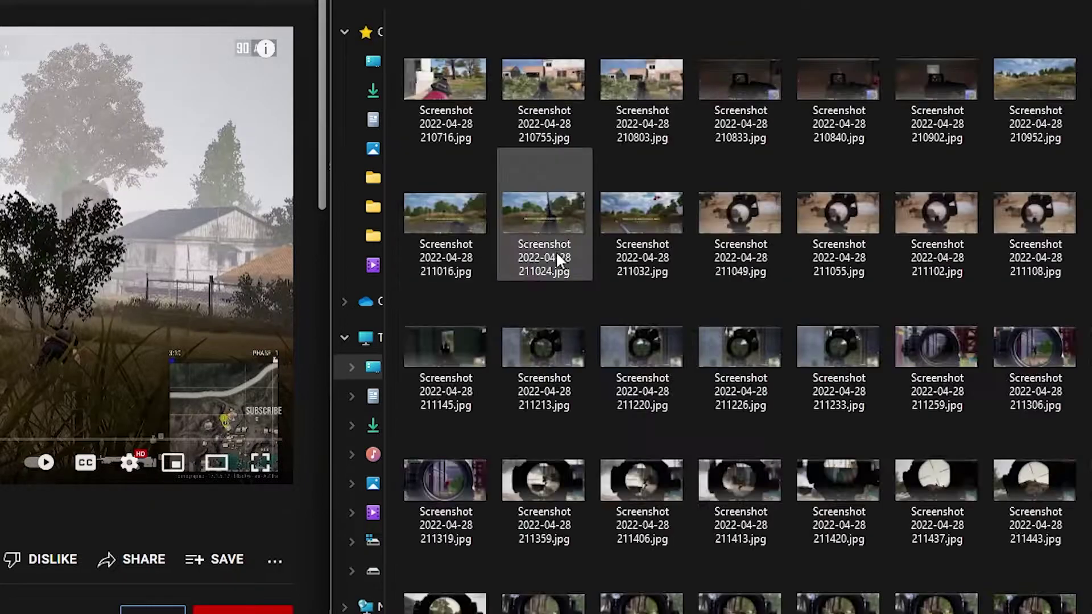
key(alt+Left)
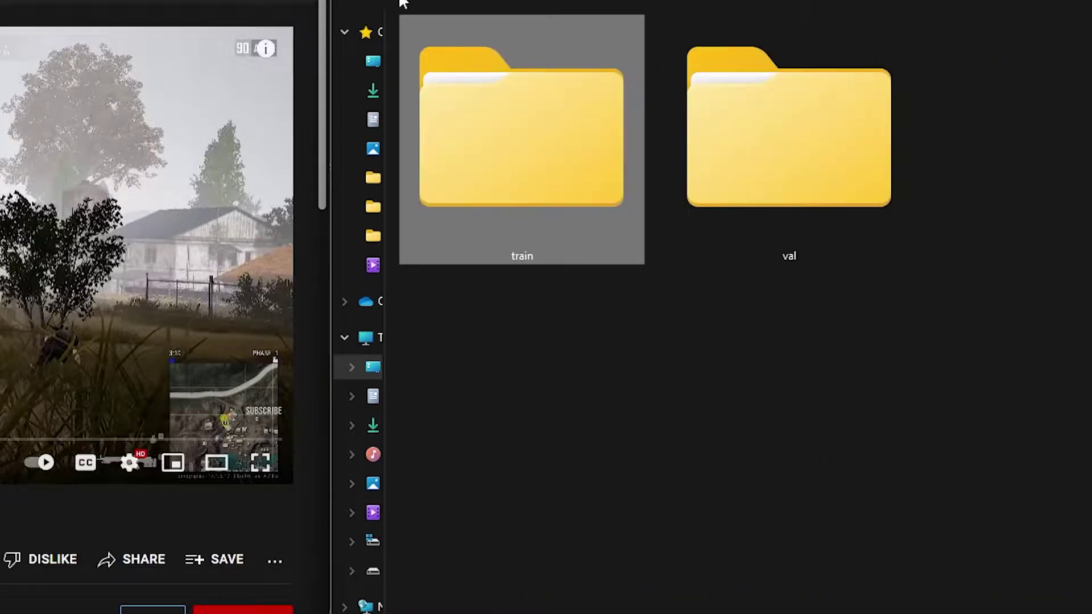
Step: View the list of validation screenshots in the val folder and go back to the images folder
double_click(827, 146)
drag(510, 244, 536, 33)
click(640, 385)
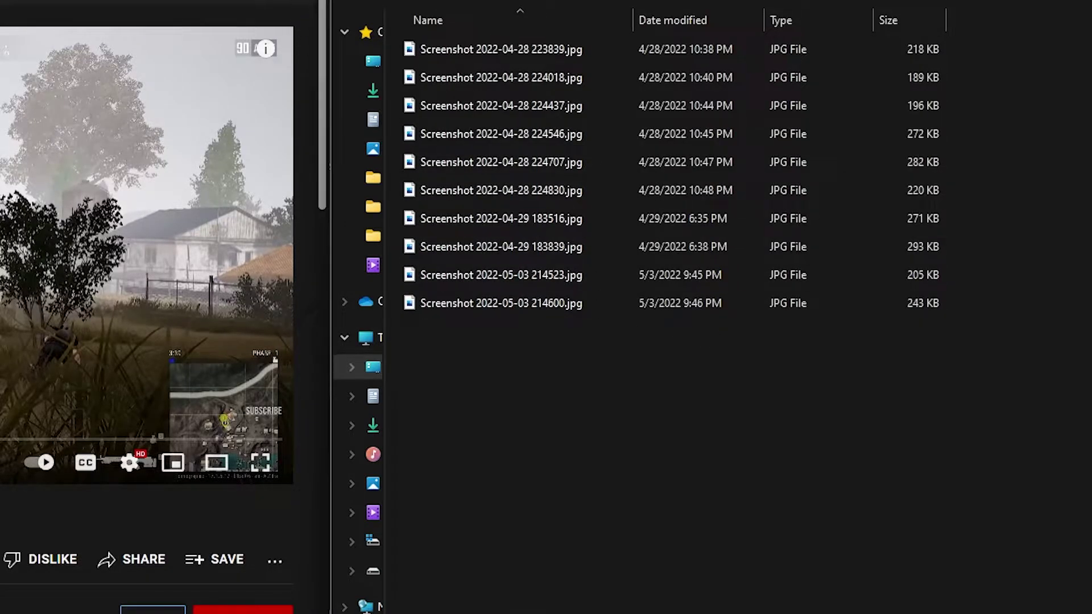
key(alt+Left)
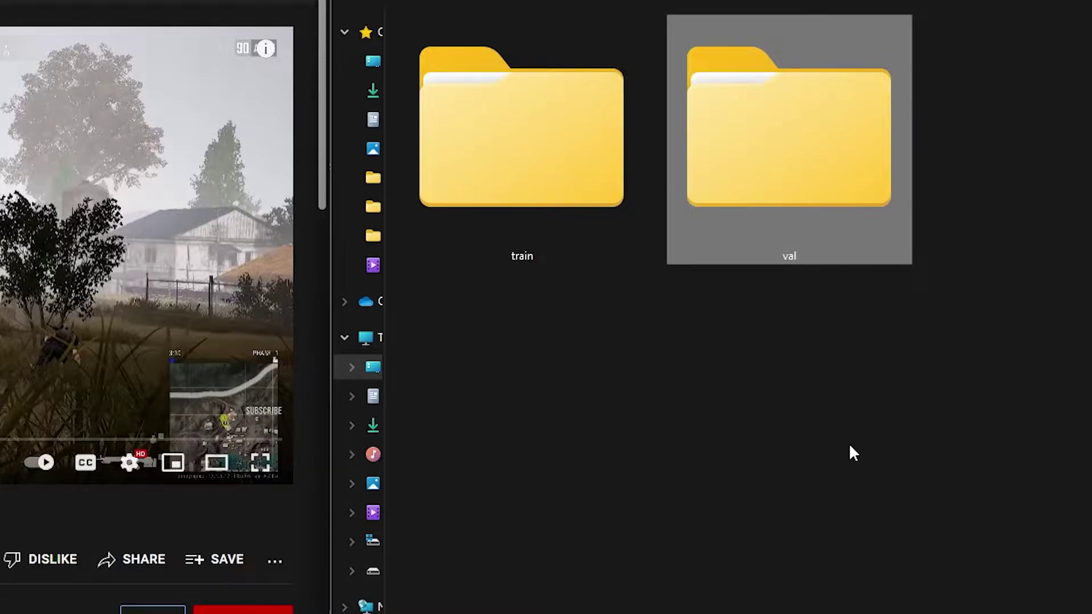
Step: Open the val folder and enlarge its file list into large thumbnail previews
double_click(806, 171)
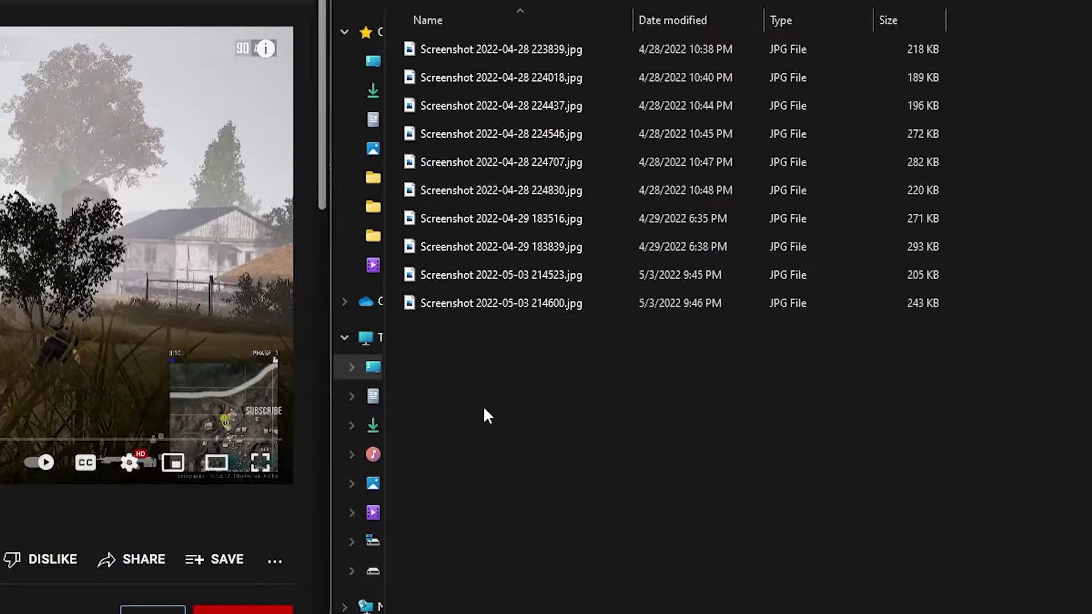
drag(483, 401, 568, 18)
click(637, 380)
ctrl+scroll(636, 166, up, 4)
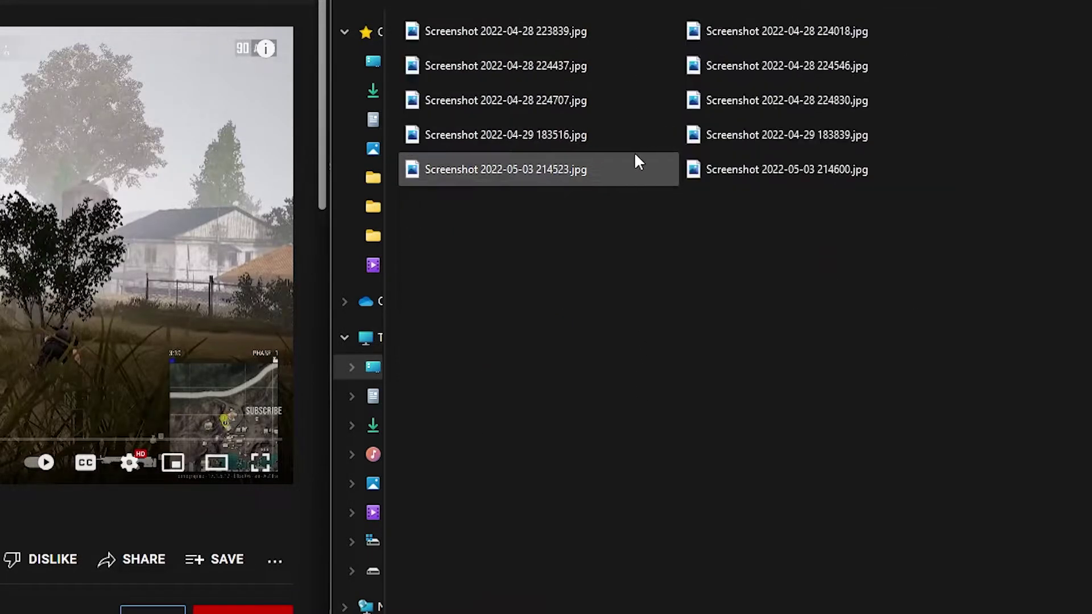
ctrl+scroll(643, 210, up, 2)
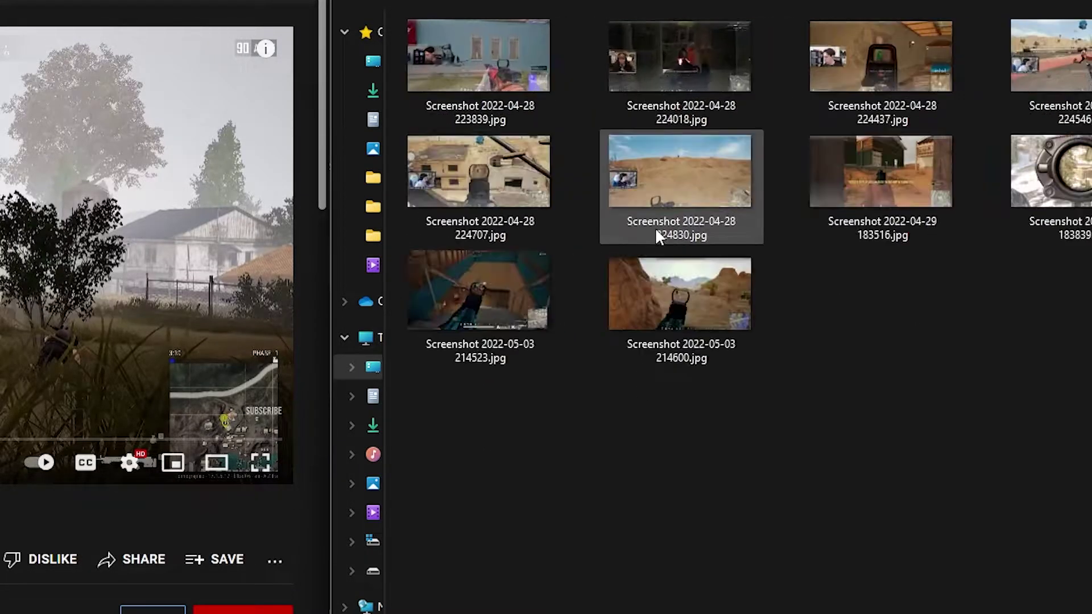
ctrl+scroll(771, 445, up, 2)
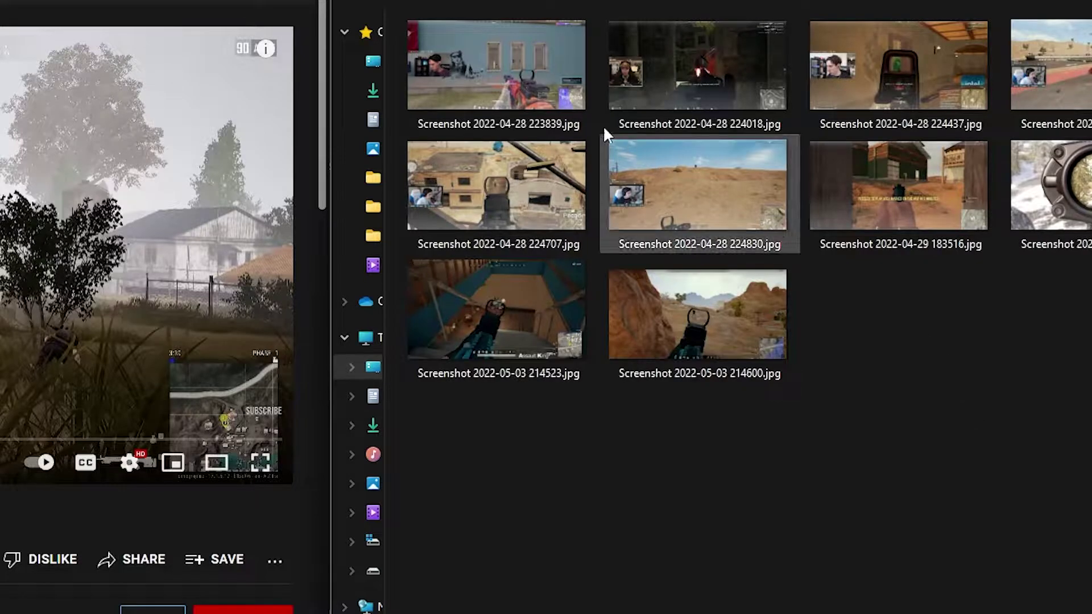
Step: Examine the validation screenshots full size one after another, starting with Screenshot 2022-04-28 223839.jpg, checking how clearly the enemies are shown
mouse_move(548, 63)
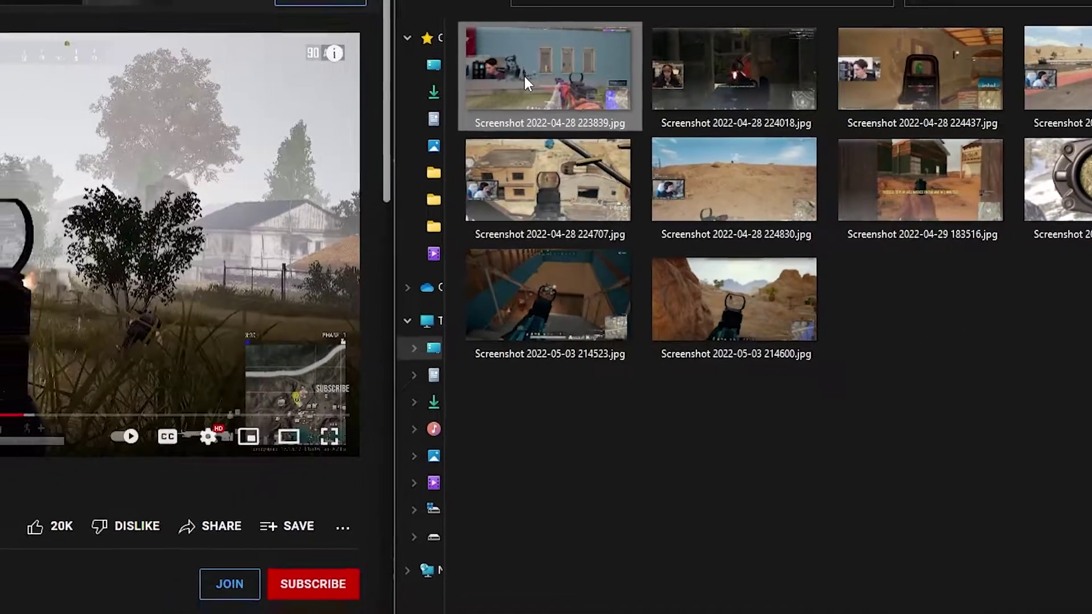
double_click(524, 80)
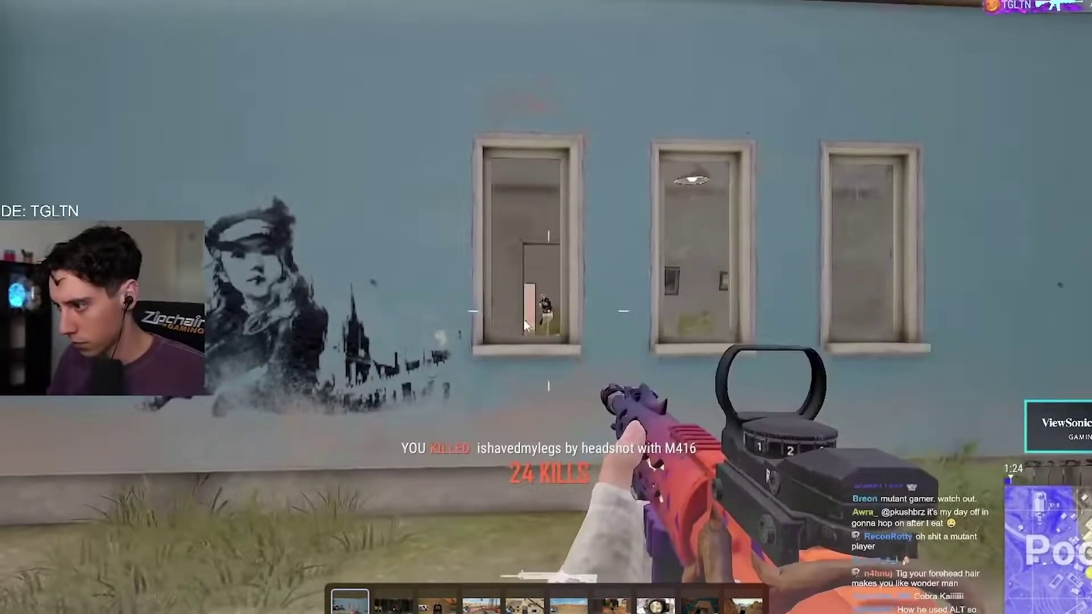
key(Right)
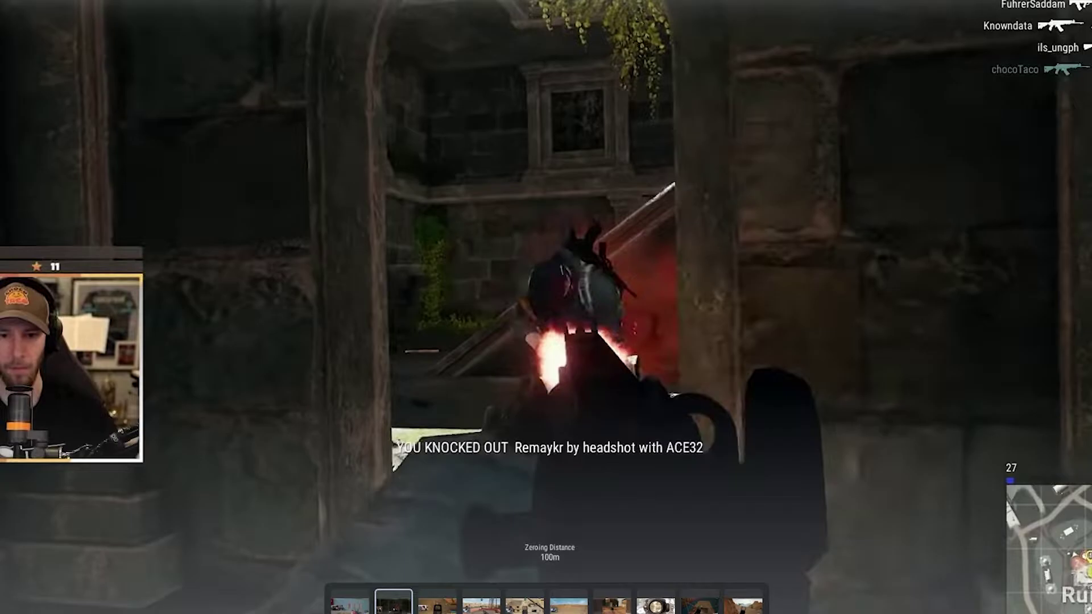
key(Right)
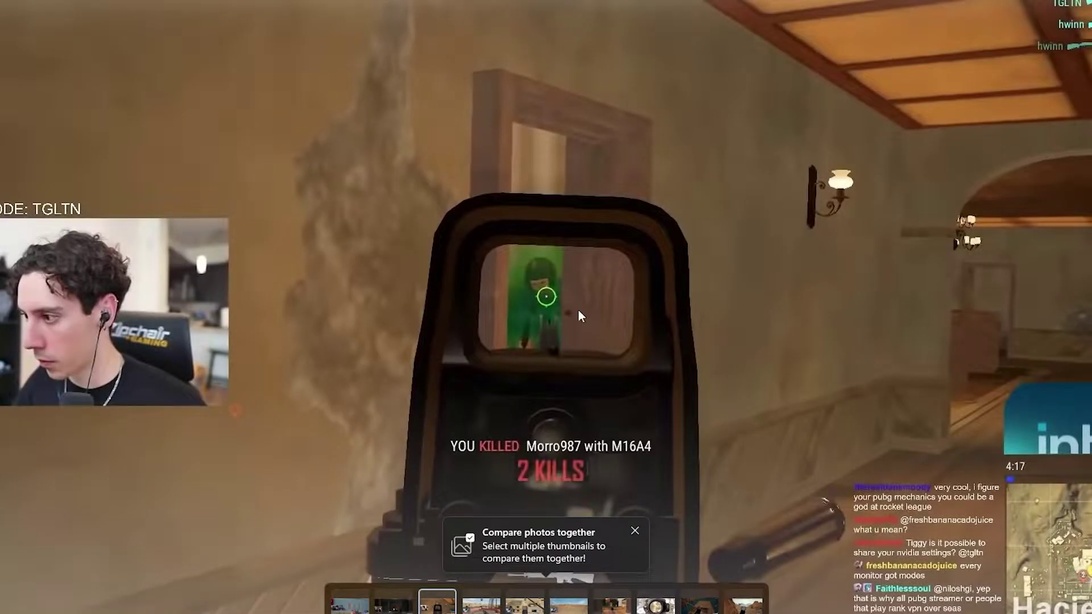
key(Right)
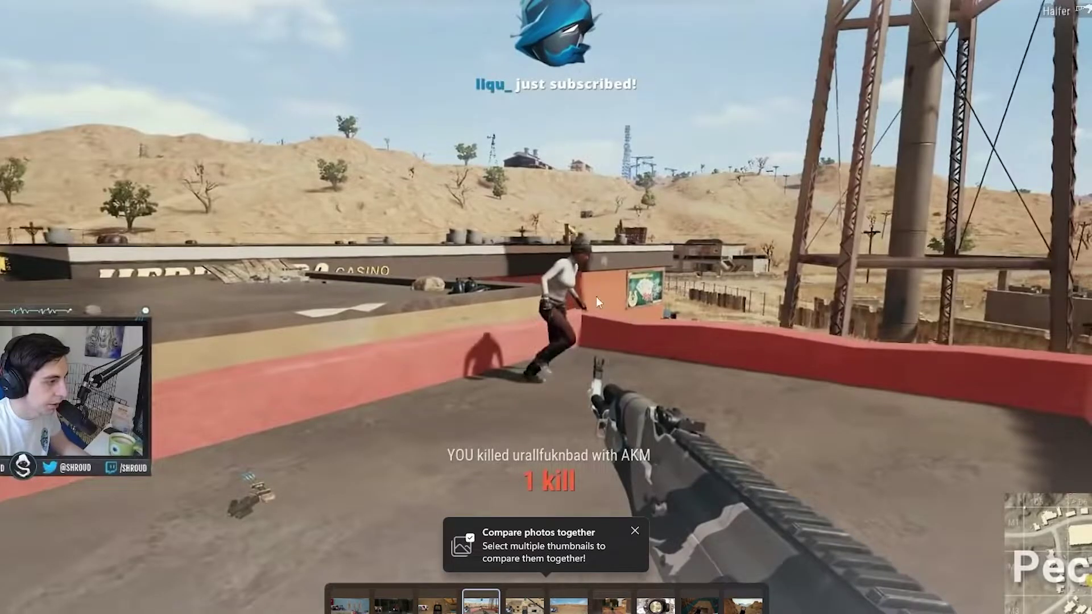
key(Right)
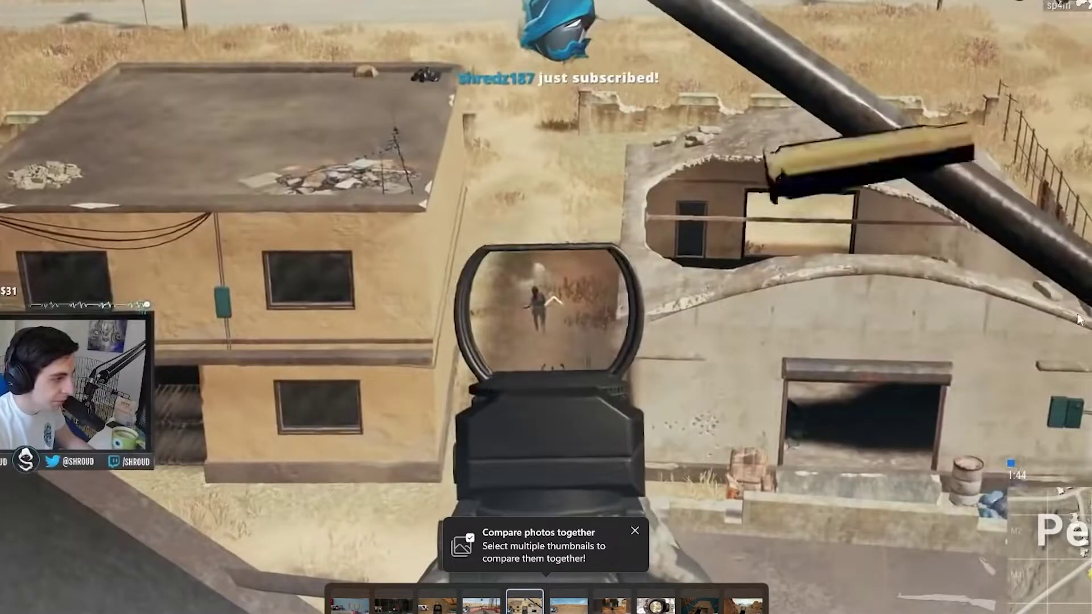
key(Right)
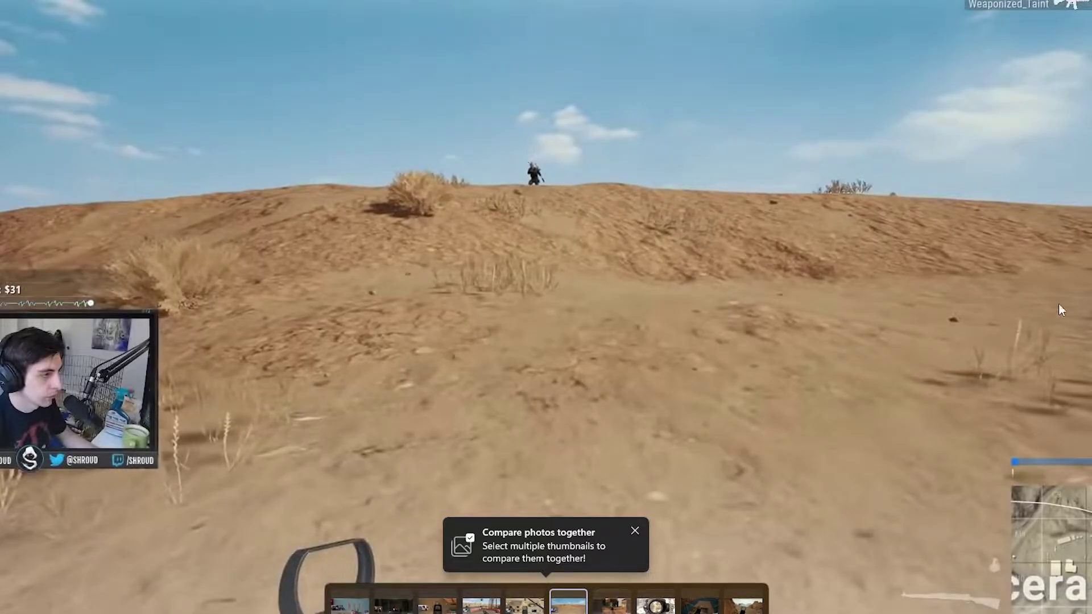
key(Right)
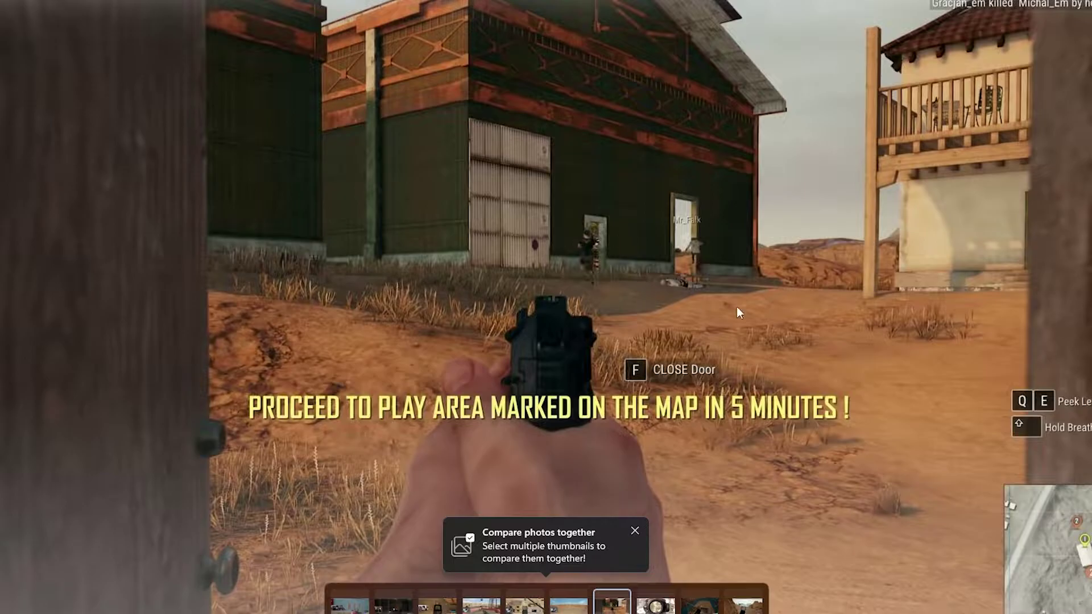
key(Right)
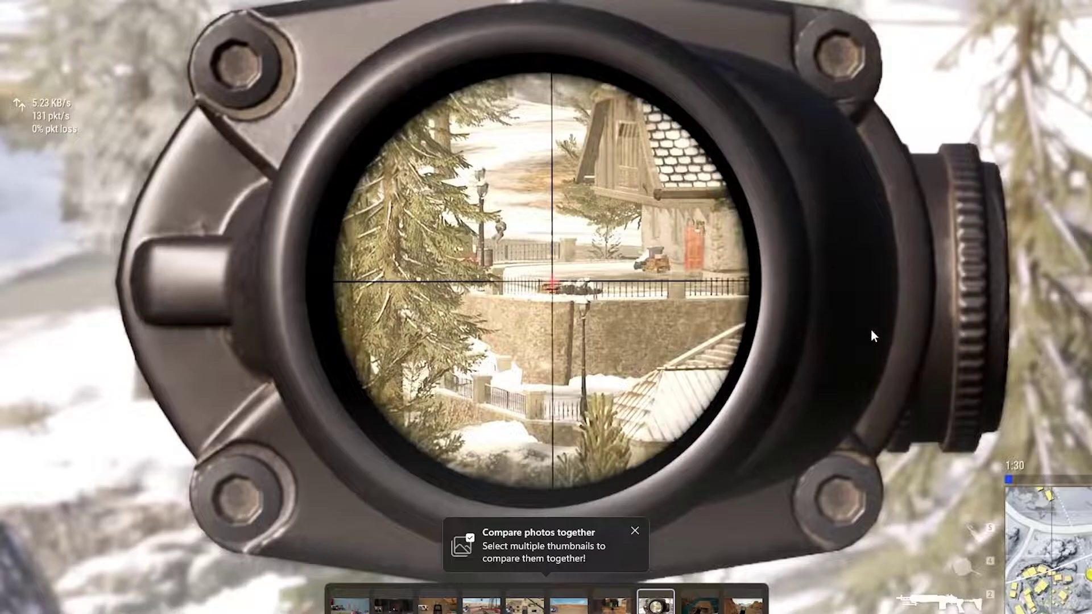
key(Right)
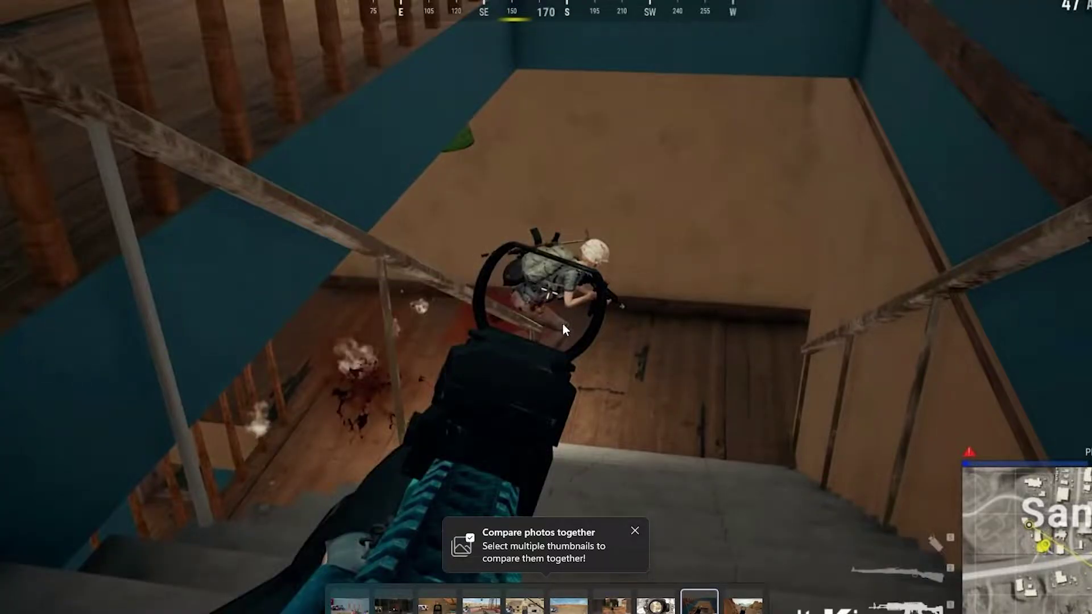
key(Right)
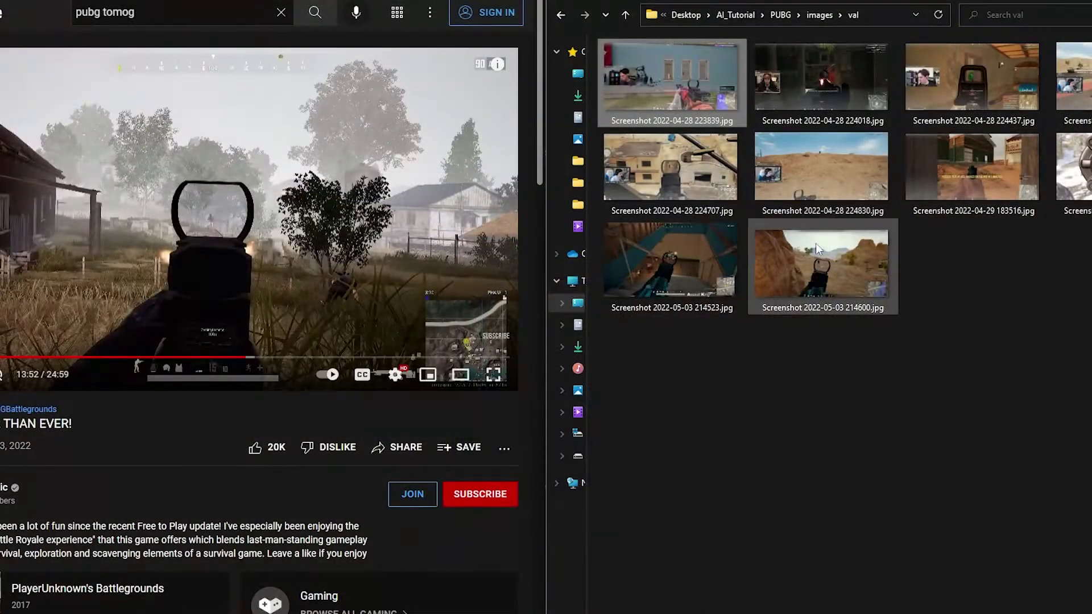
click(926, 348)
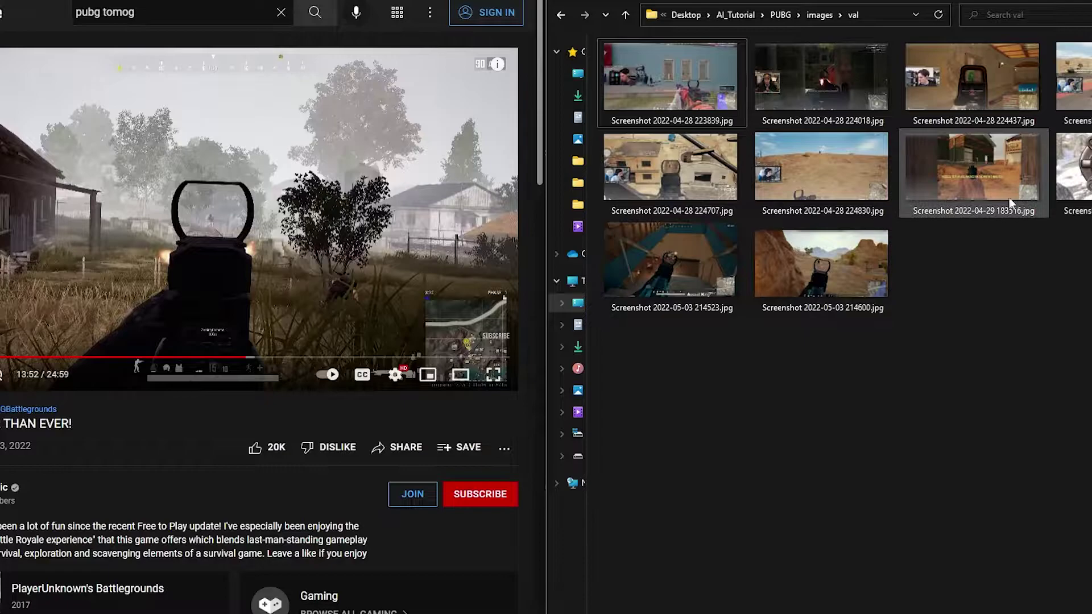
Step: View the snowy rifle-scope screenshot in the val folder full size and close it
click(827, 197)
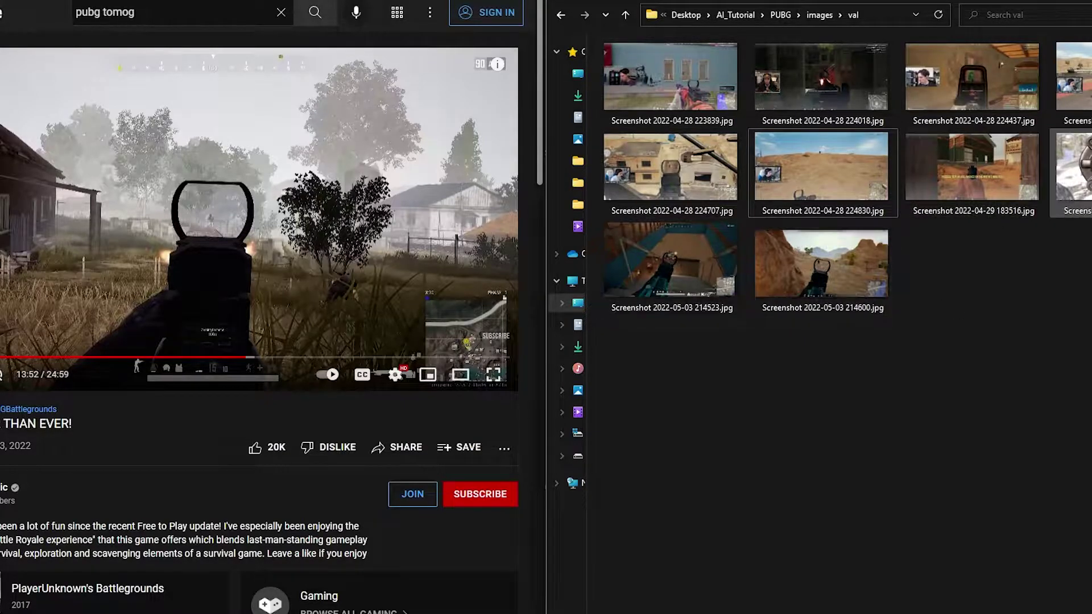
double_click(1072, 171)
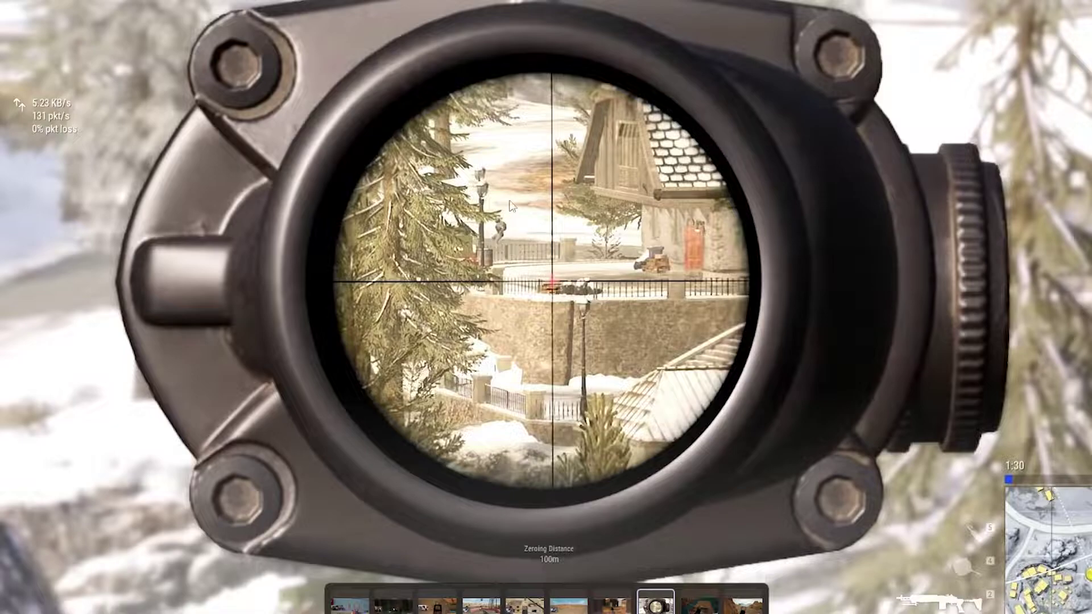
key(Escape)
click(1035, 363)
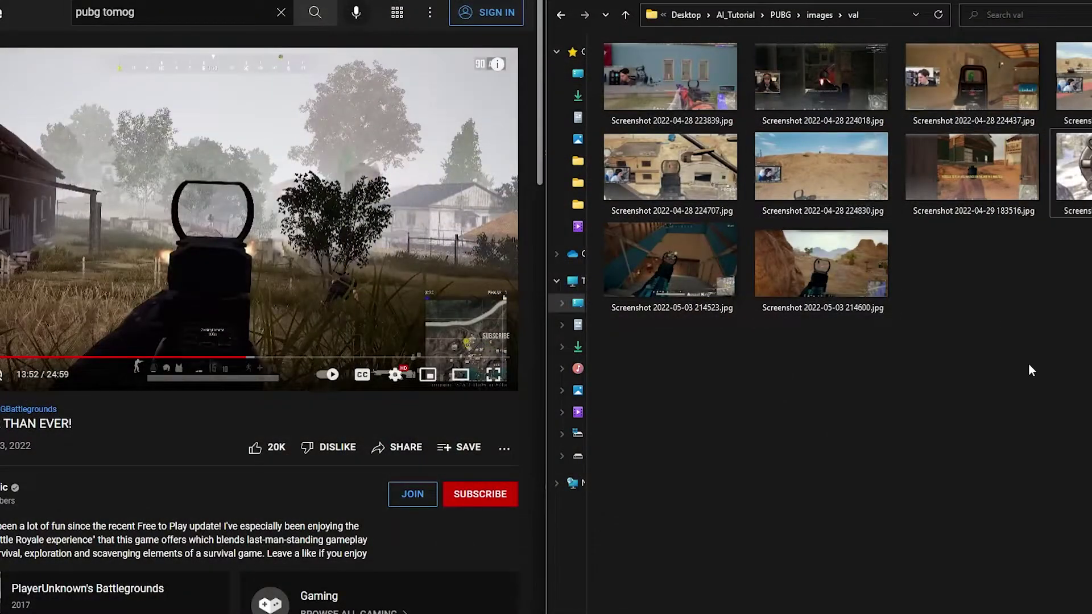
Step: Go back up to the images folder and open its train folder
click(814, 16)
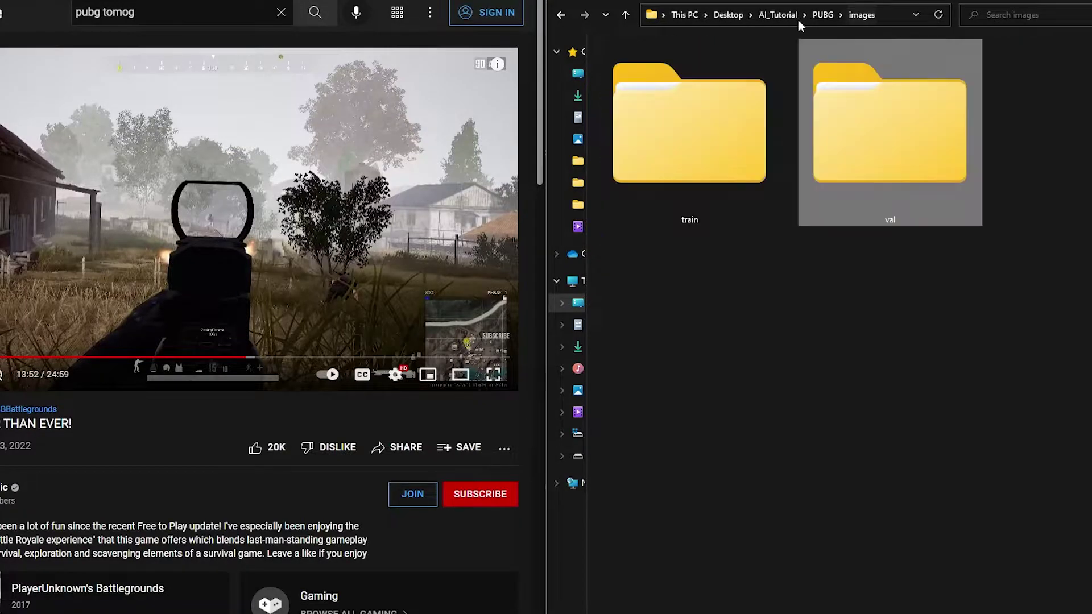
double_click(702, 118)
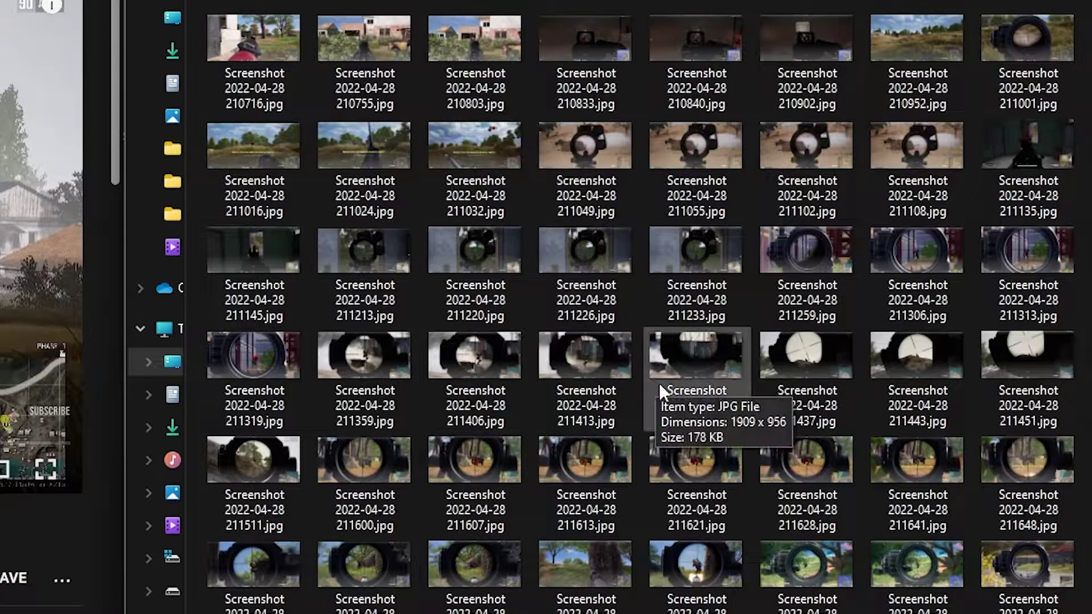
Step: Look through the PUBG screenshots in the train folder, checking the variety of scopes, scenes and enemies they show
scroll(654, 388, down, 10)
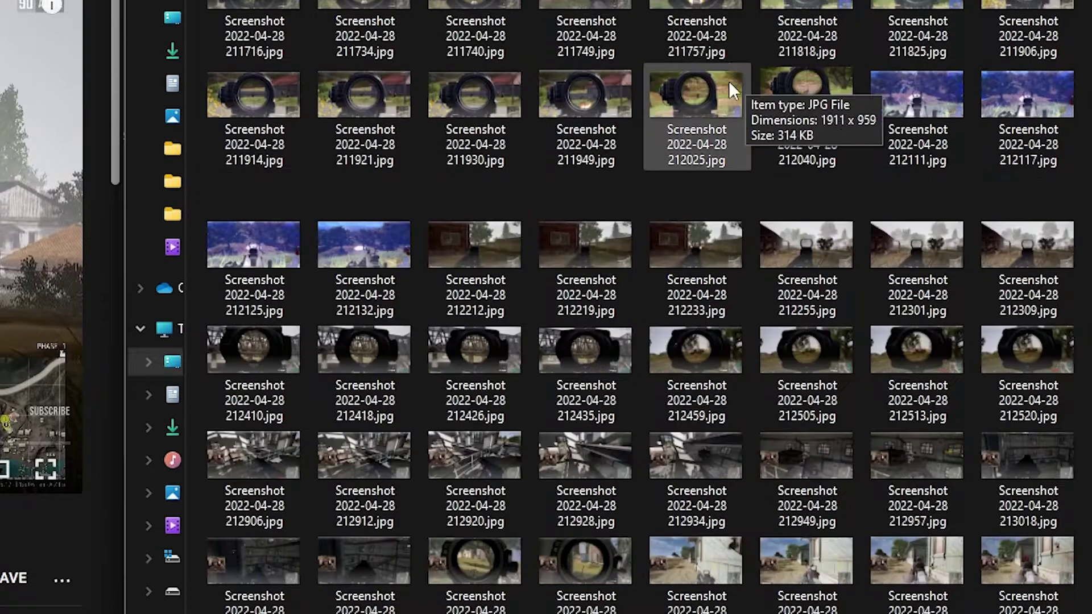
scroll(695, 147, up, 6)
scroll(793, 390, down, 6)
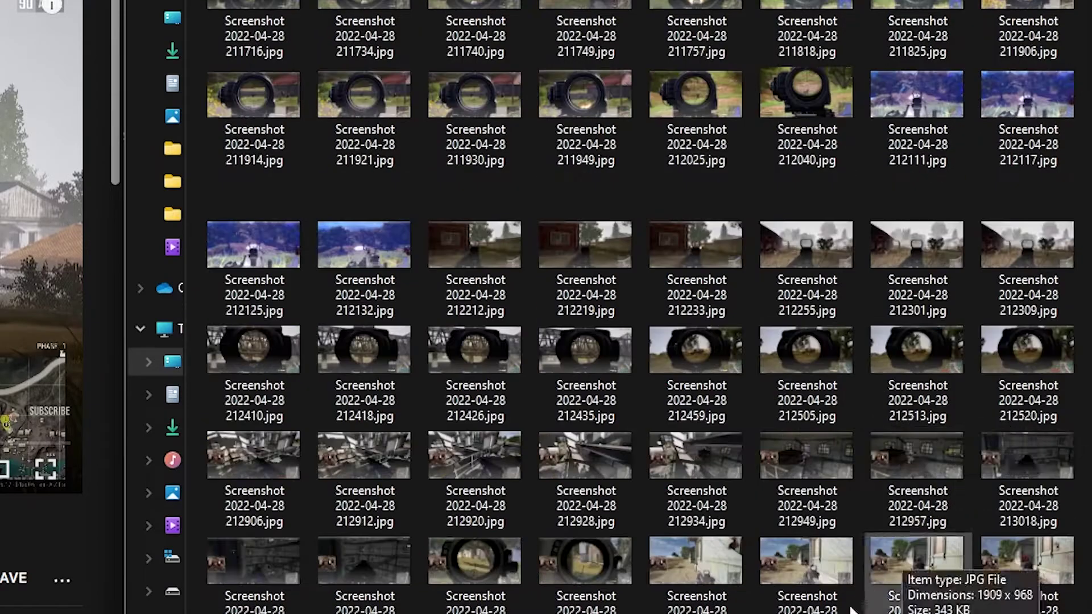
scroll(317, 451, up, 5)
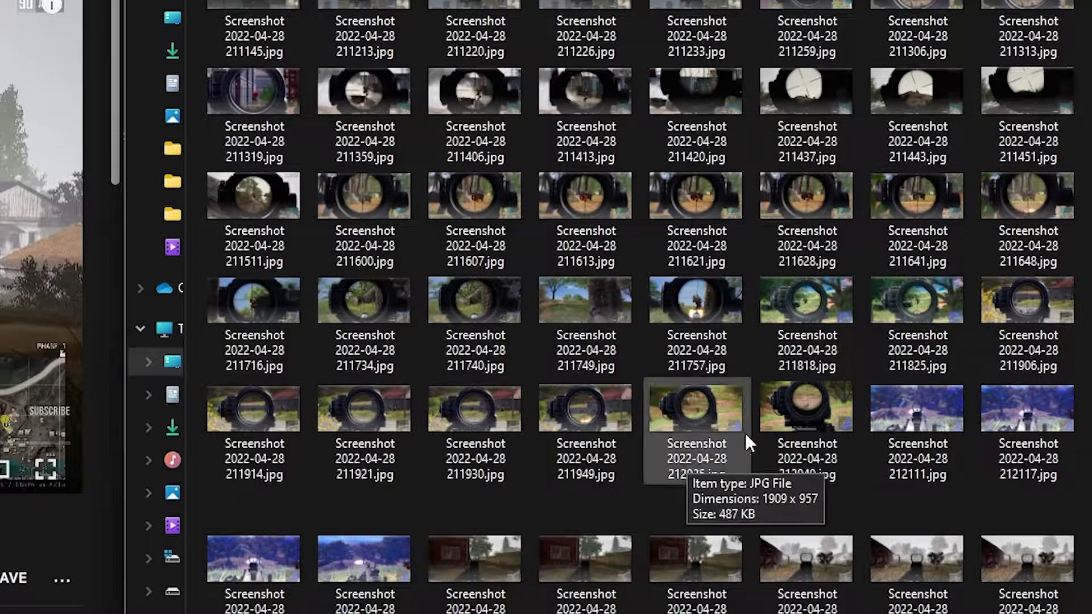
scroll(704, 448, up, 4)
scroll(465, 301, down, 8)
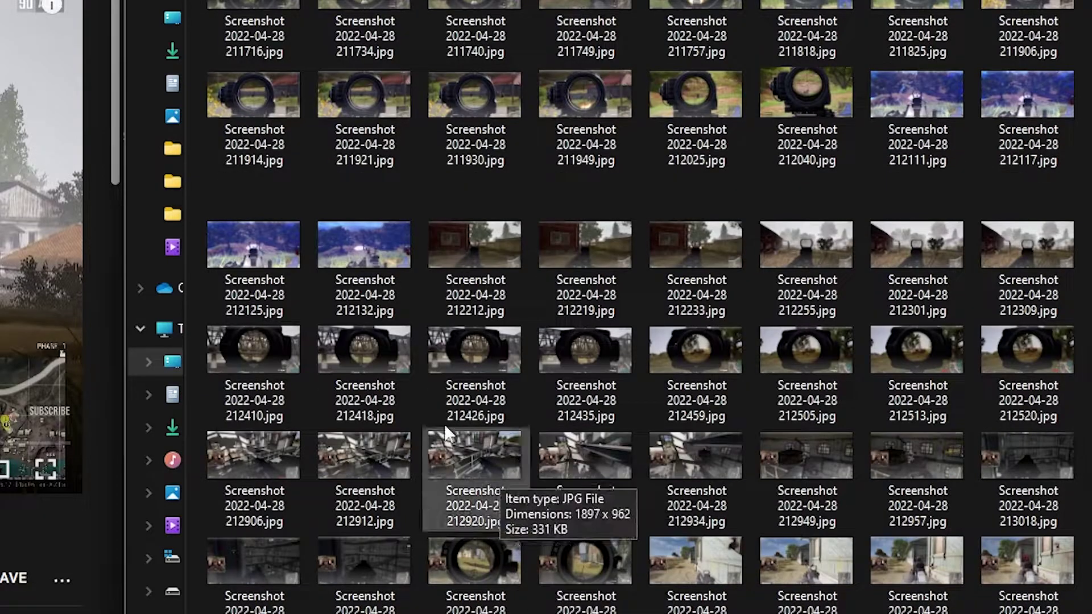
scroll(459, 446, up, 8)
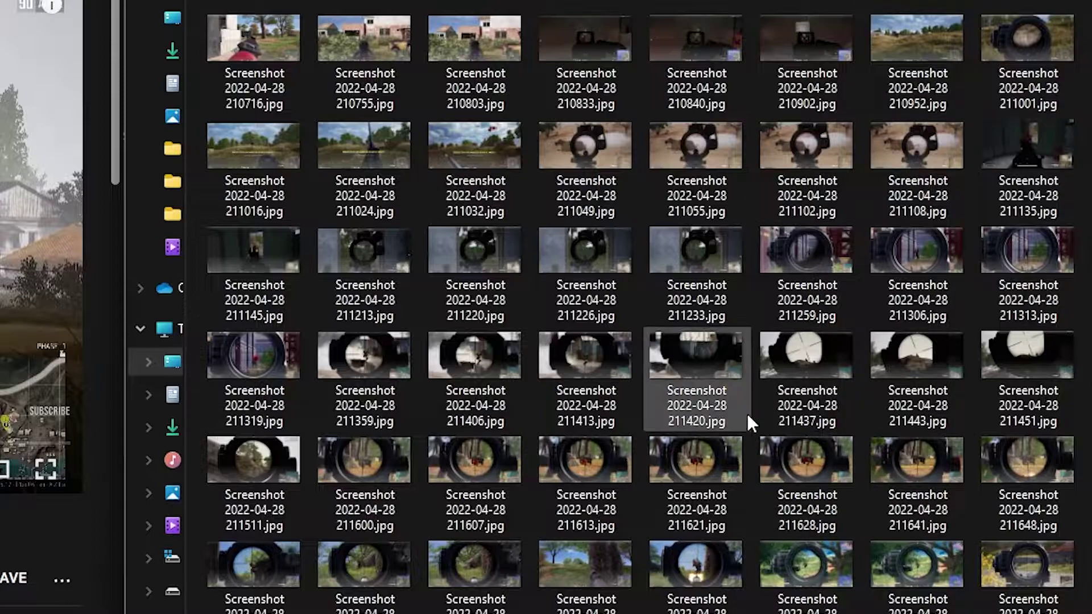
Step: Go back to the images folder, view the train folder's contents once more and return to images
key(alt+Up)
click(560, 422)
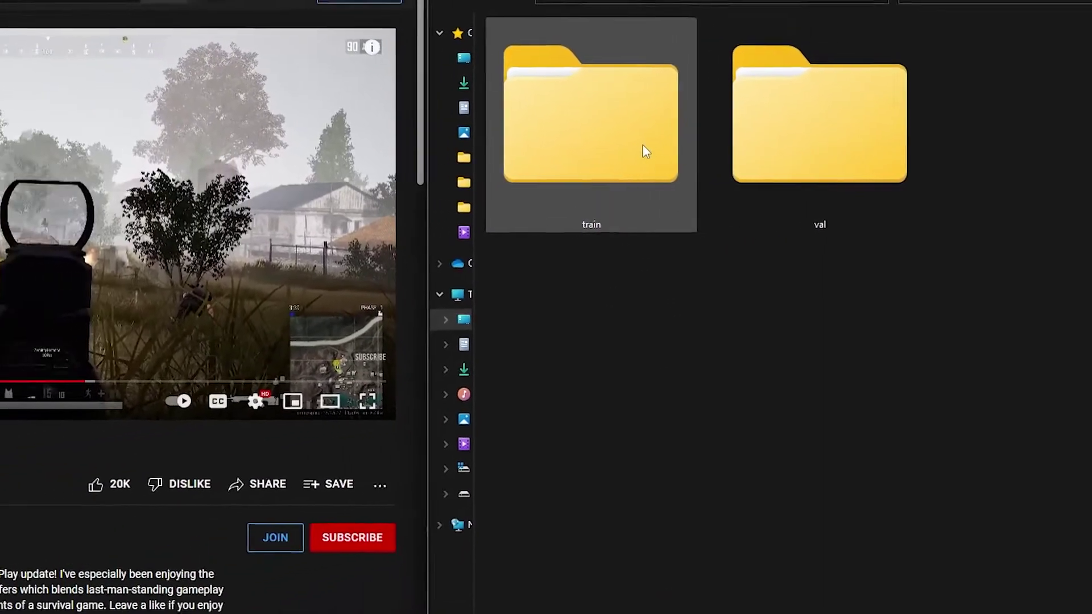
double_click(642, 150)
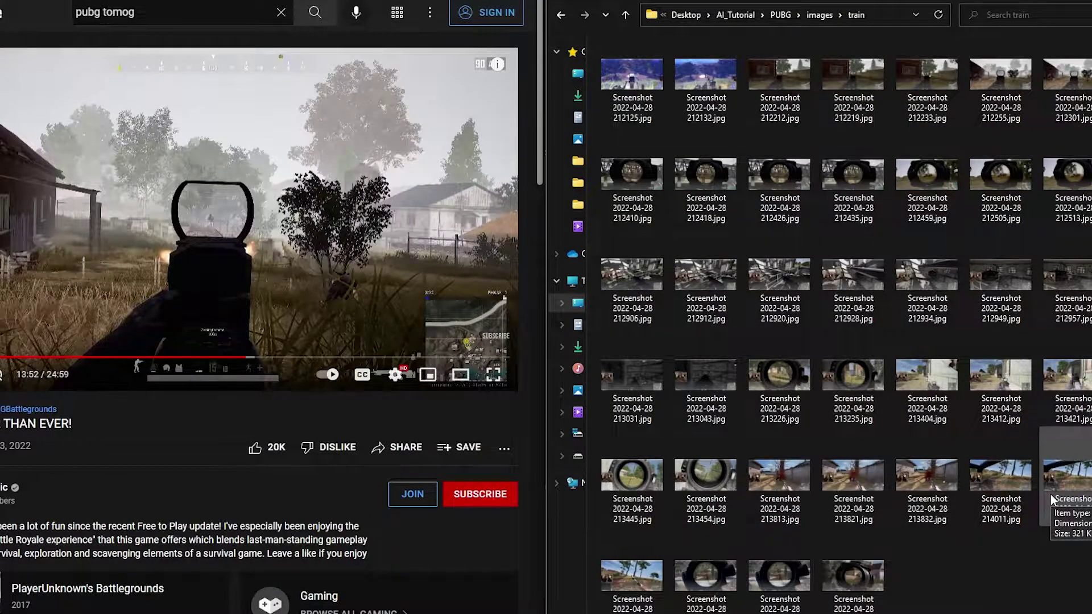
click(557, 16)
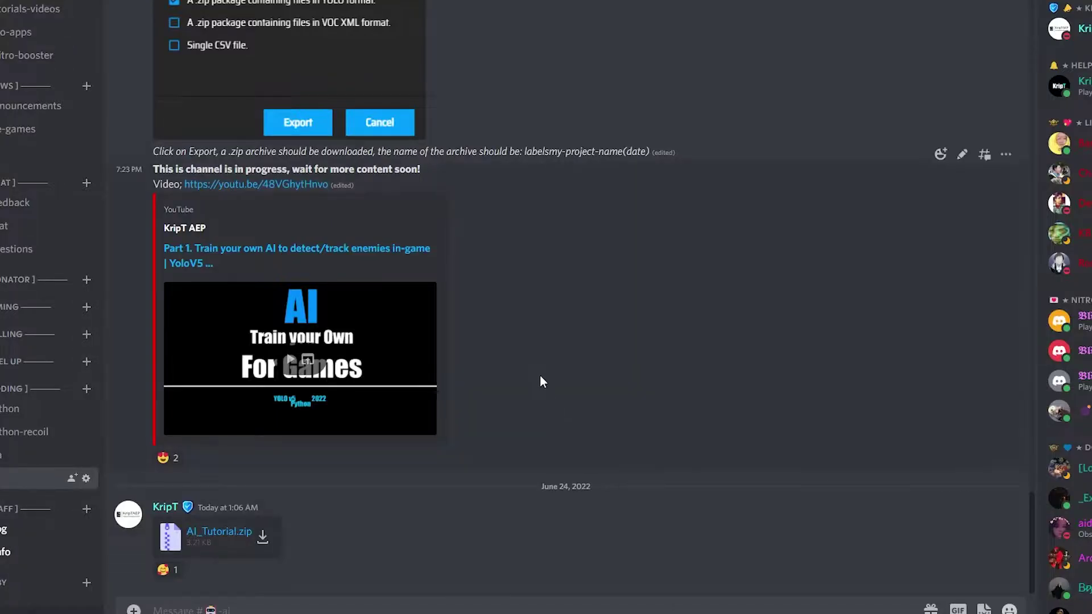
Step: Read the Discord channel's instructions on selecting Object Detection and creating labels for the training images
scroll(539, 375, up, 10)
scroll(548, 381, up, 20)
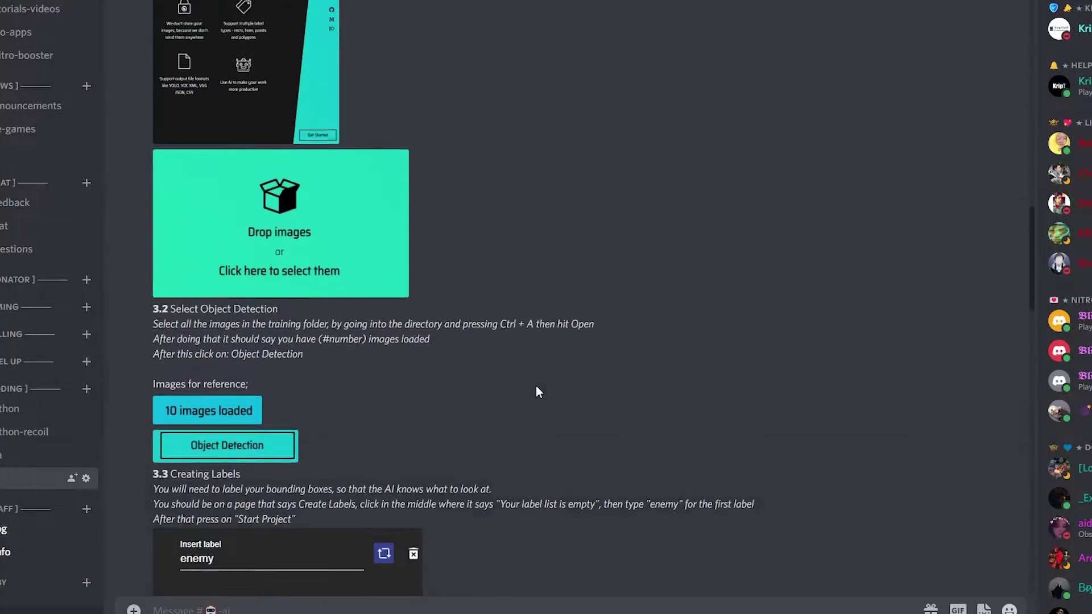
scroll(530, 397, down, 4)
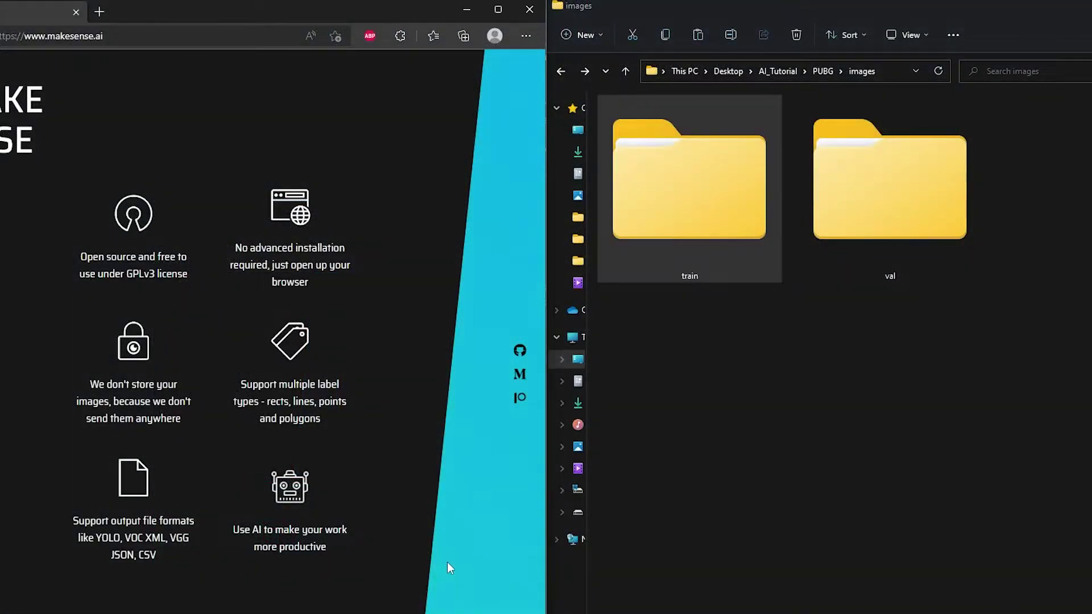
Step: Maximize the makesense.ai browser window, get started with a project and open the file picker for its images
click(497, 11)
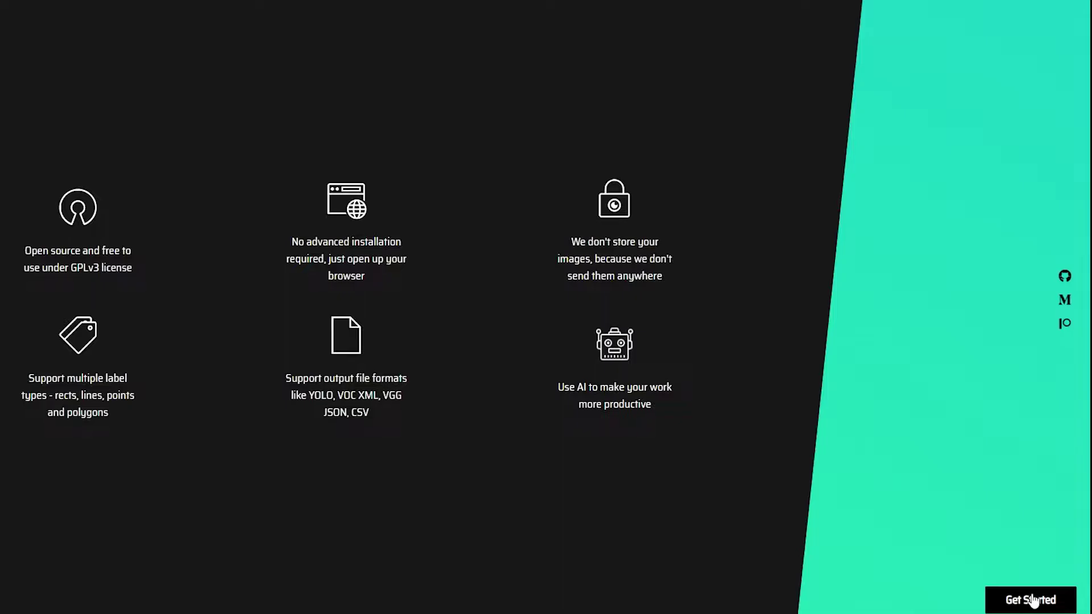
click(1031, 601)
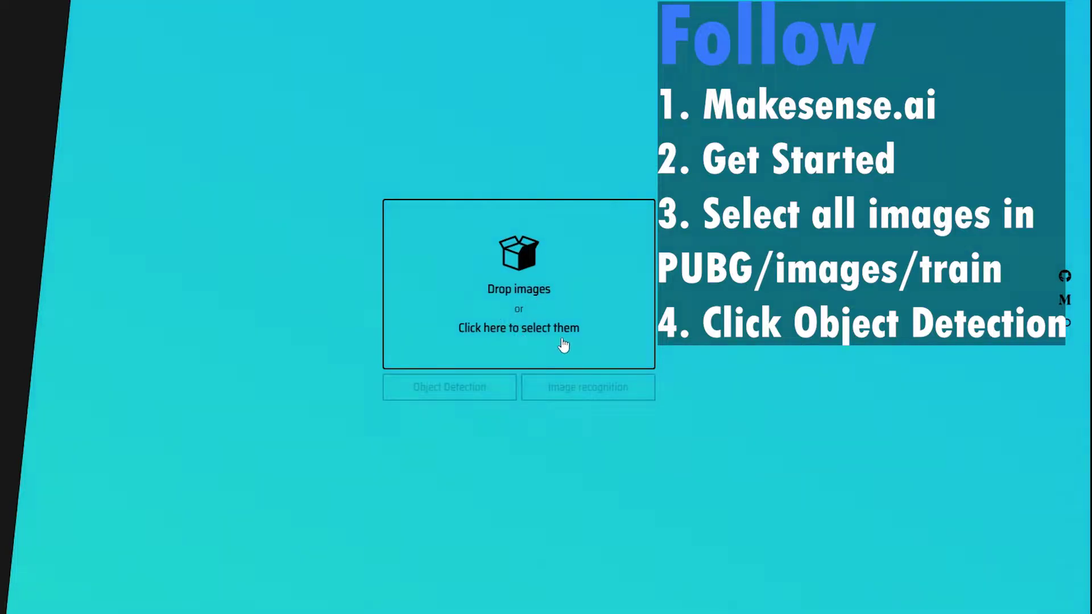
click(536, 310)
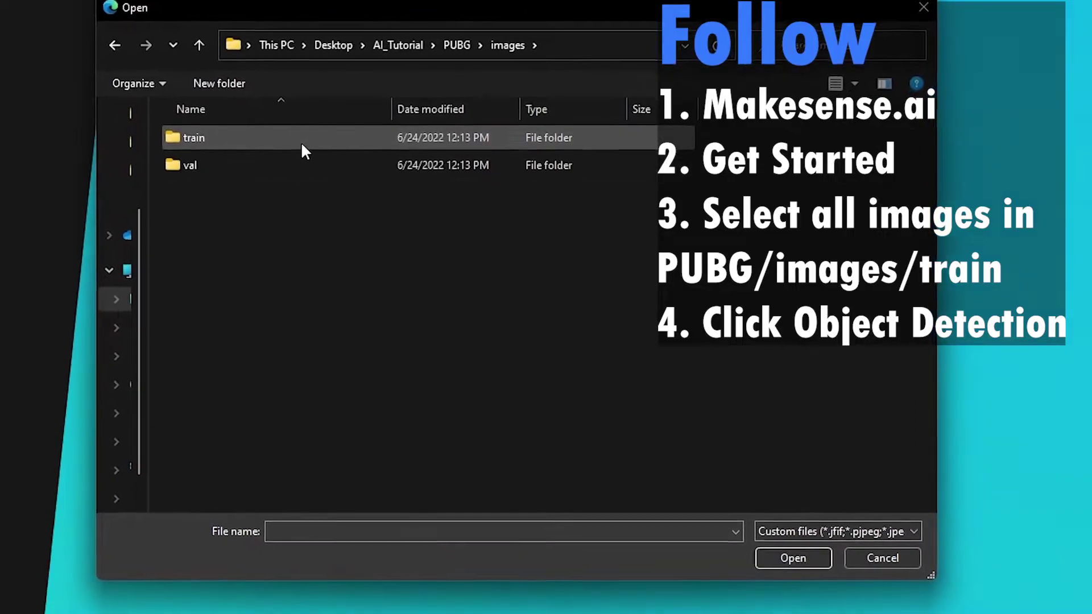
Step: Load all screenshots from the PUBG/images/train folder into the Make Sense project
double_click(215, 134)
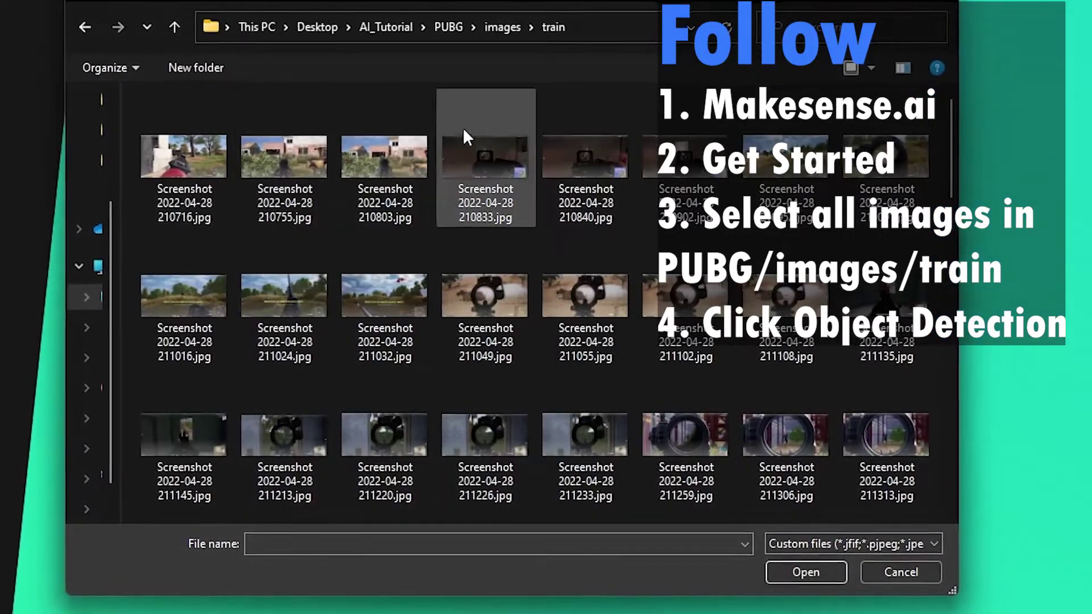
click(269, 175)
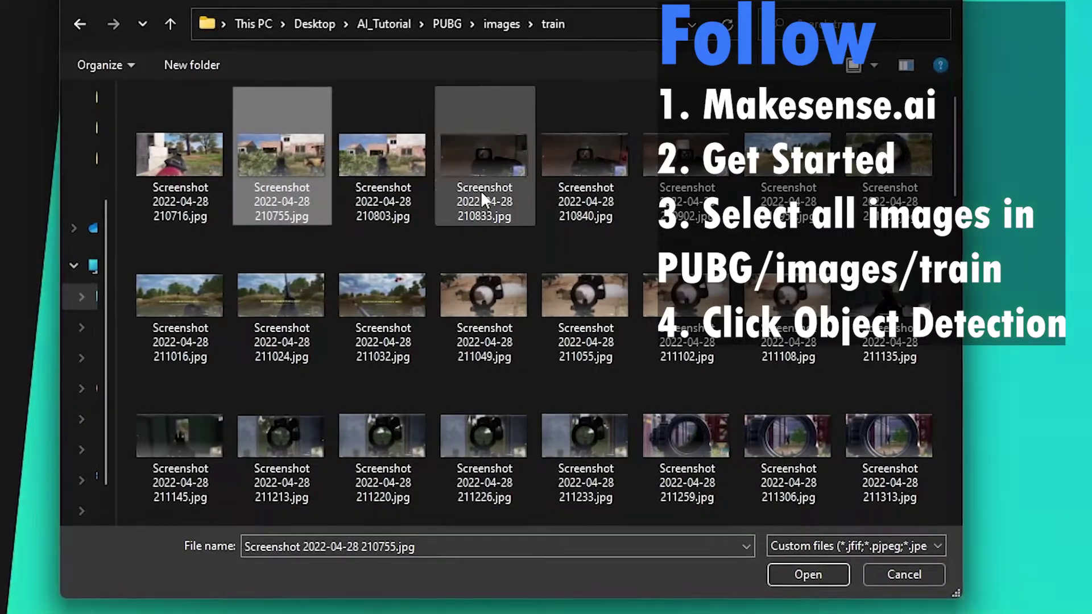
key(ctrl+a)
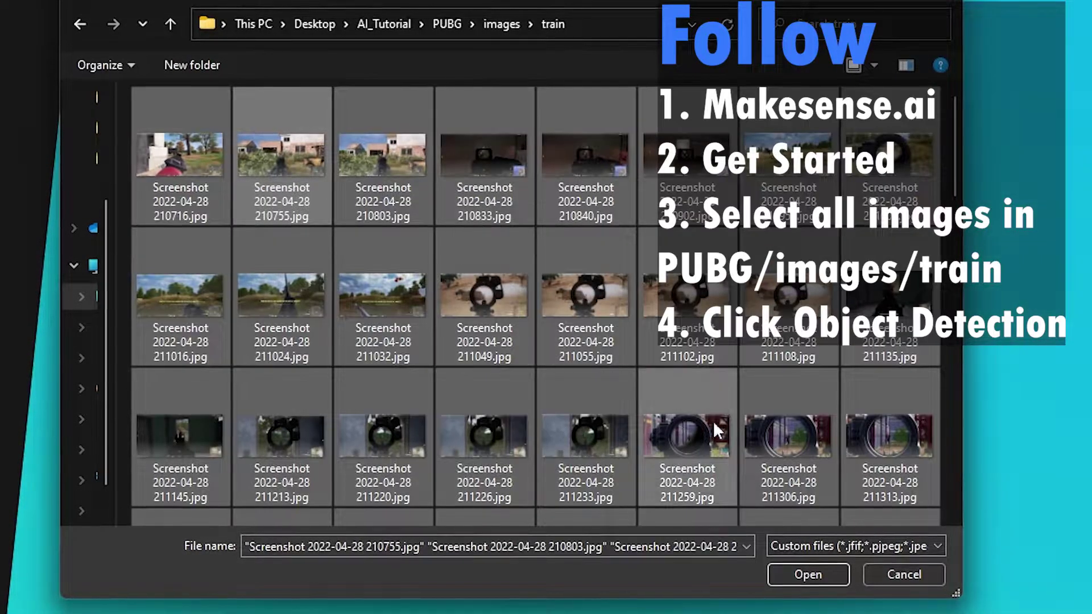
scroll(544, 418, down, 5)
scroll(544, 415, up, 5)
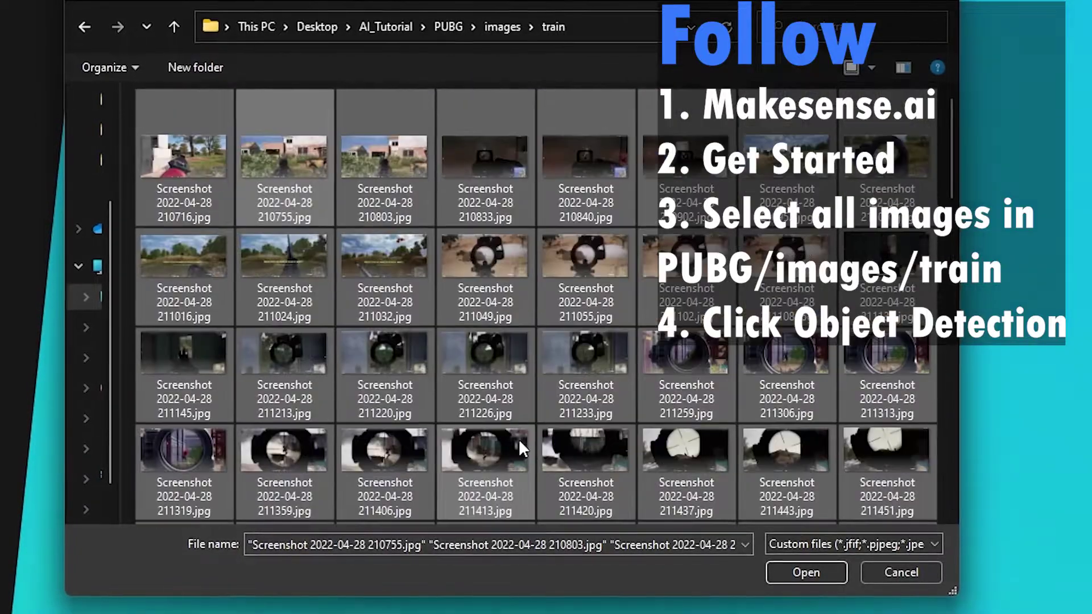
click(794, 572)
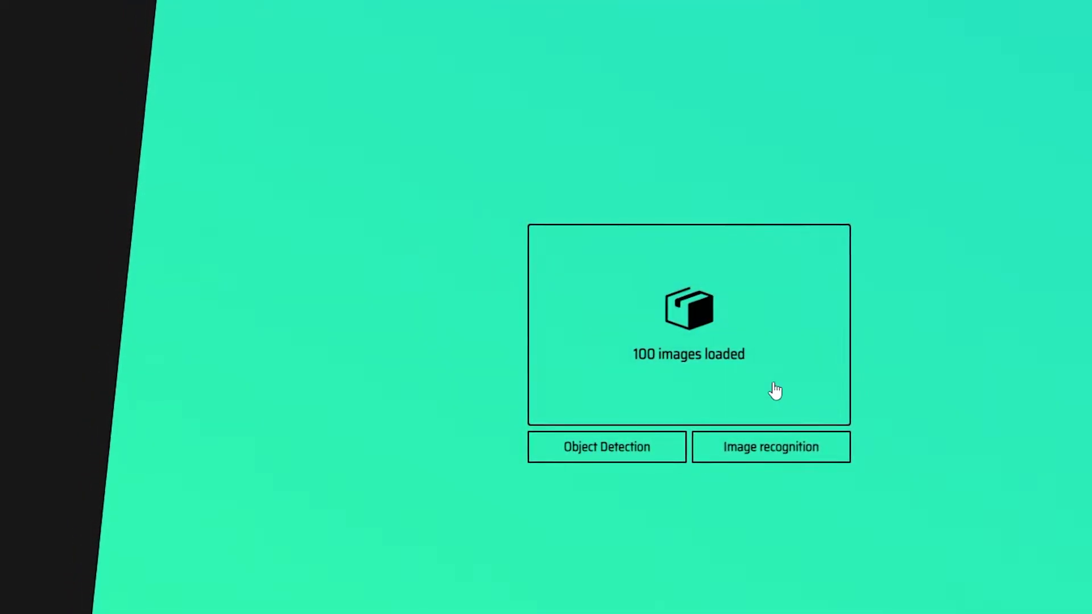
key(alt+Tab)
click(892, 445)
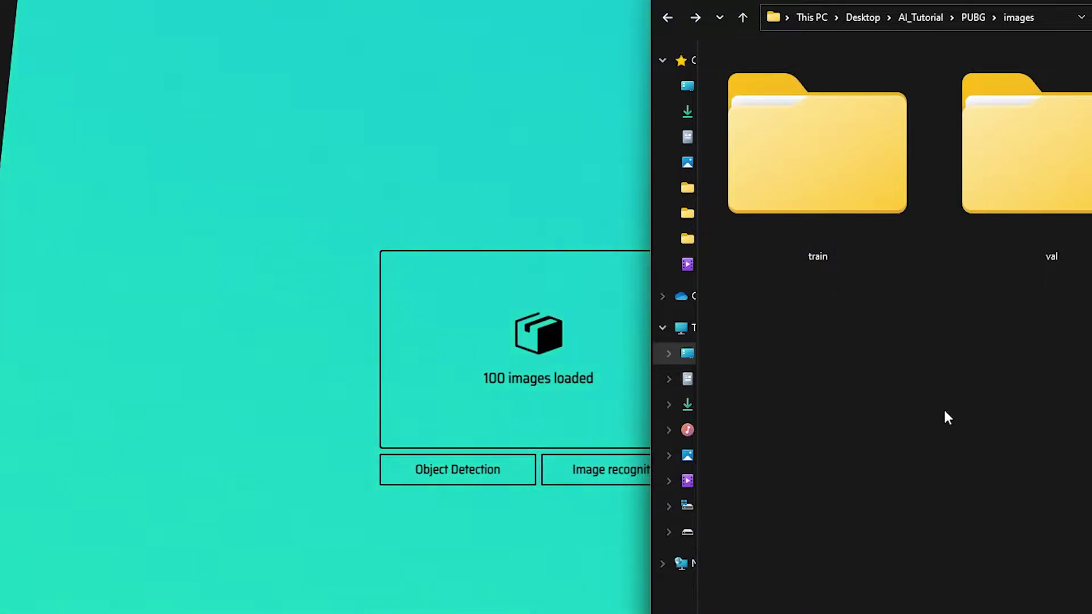
drag(979, 1, 45, 3)
click(738, 140)
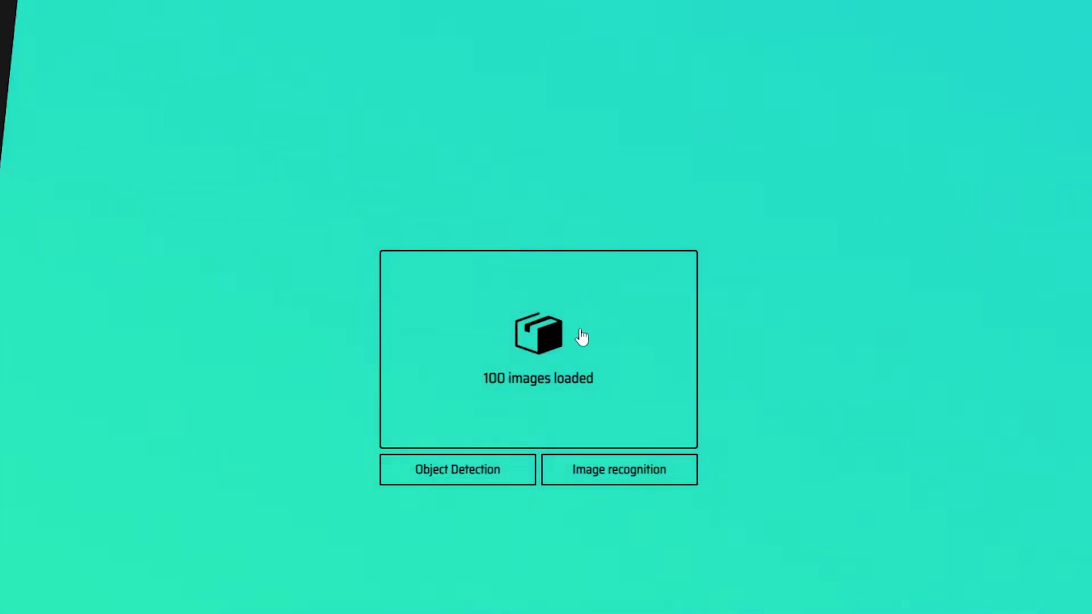
Step: Choose Object Detection for the loaded images, create a single label named "enemy" and start the project
click(472, 481)
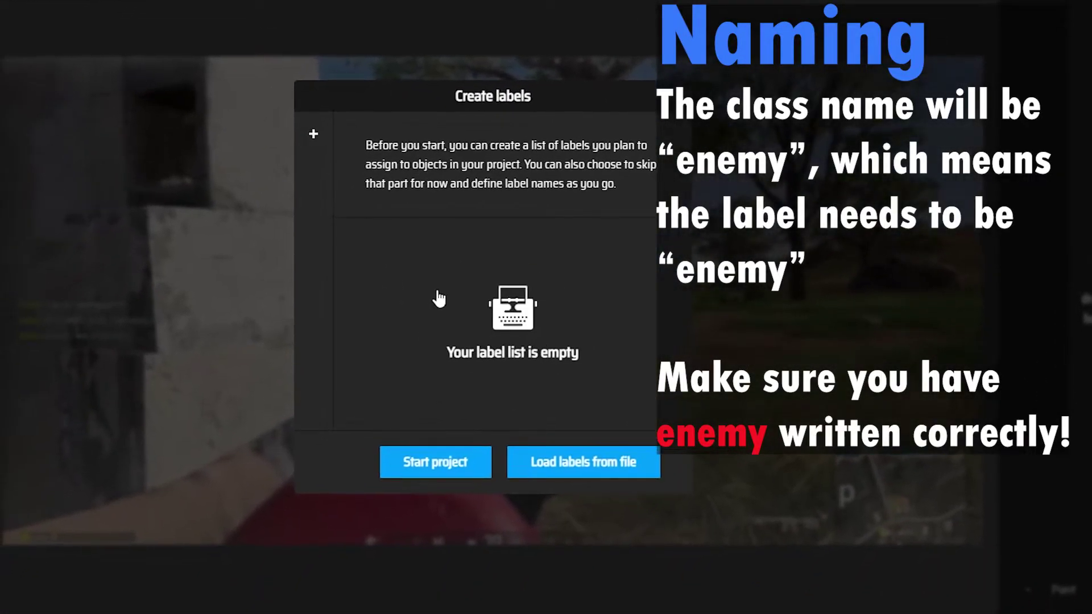
click(493, 298)
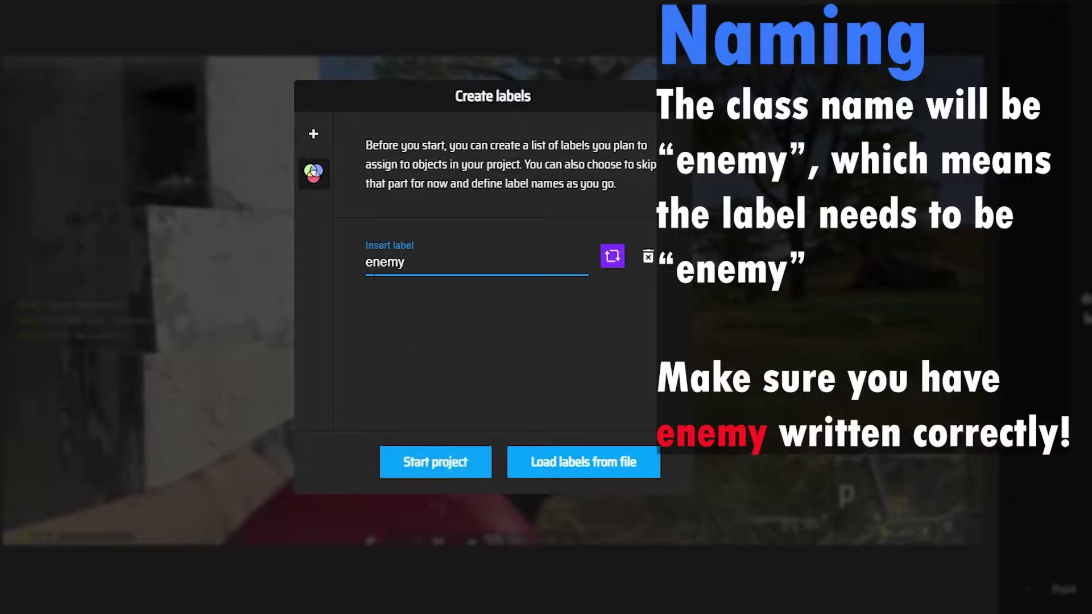
click(439, 464)
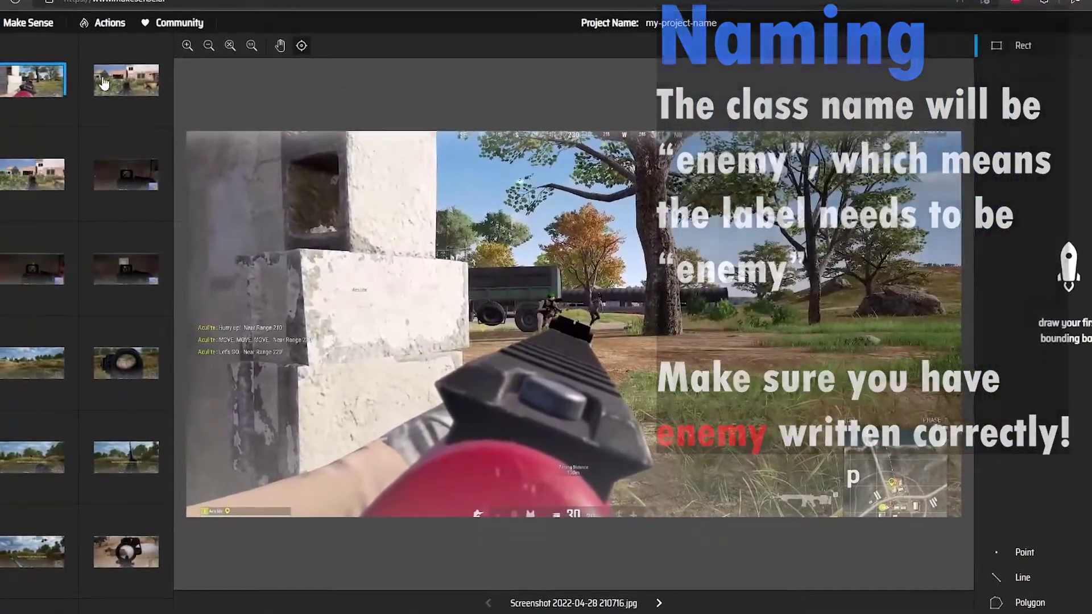
Step: Look through several of the loaded screenshots in the annotation editor, checking where enemies appear
click(25, 41)
click(53, 90)
click(43, 177)
click(114, 190)
click(125, 267)
click(36, 259)
click(43, 362)
click(122, 363)
click(142, 278)
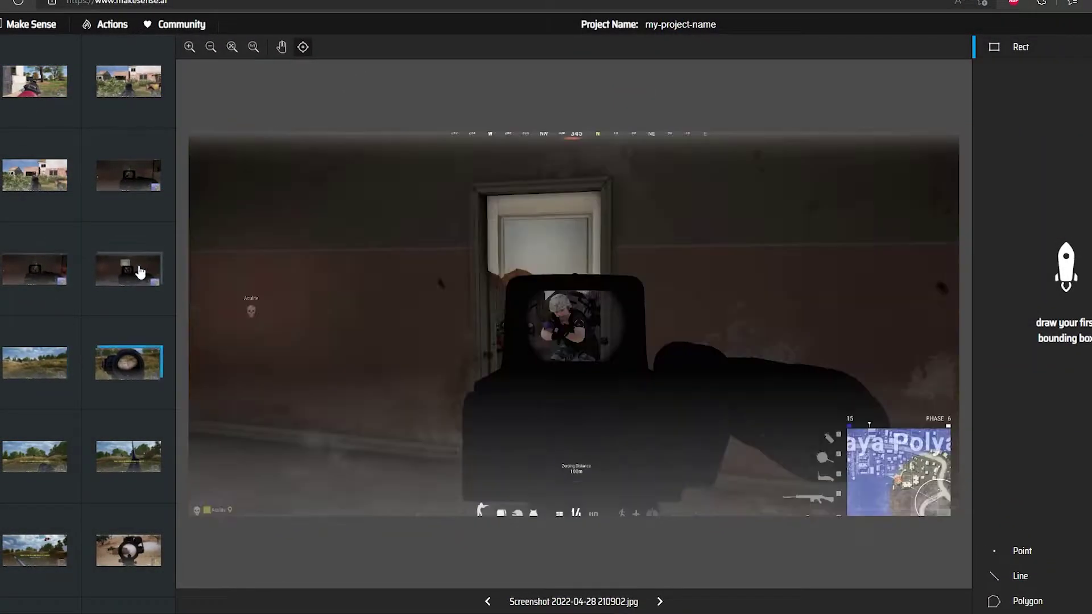
Step: In Screenshot 2022-04-28 210716.jpg, draw one bounding box around the soldier by the truck and another around the running soldier
click(34, 90)
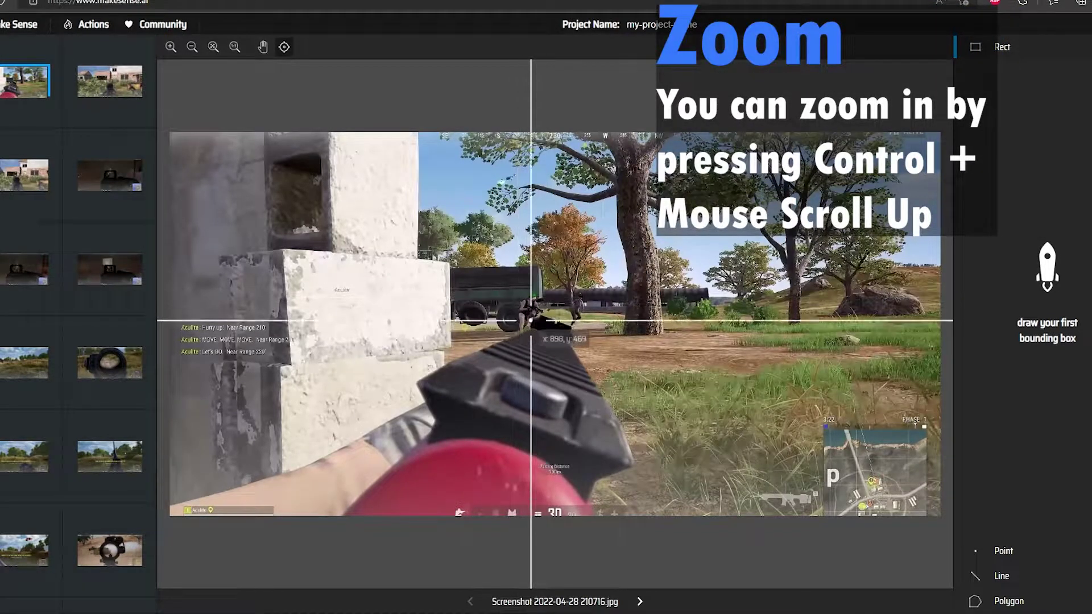
ctrl+scroll(535, 306, up, 3)
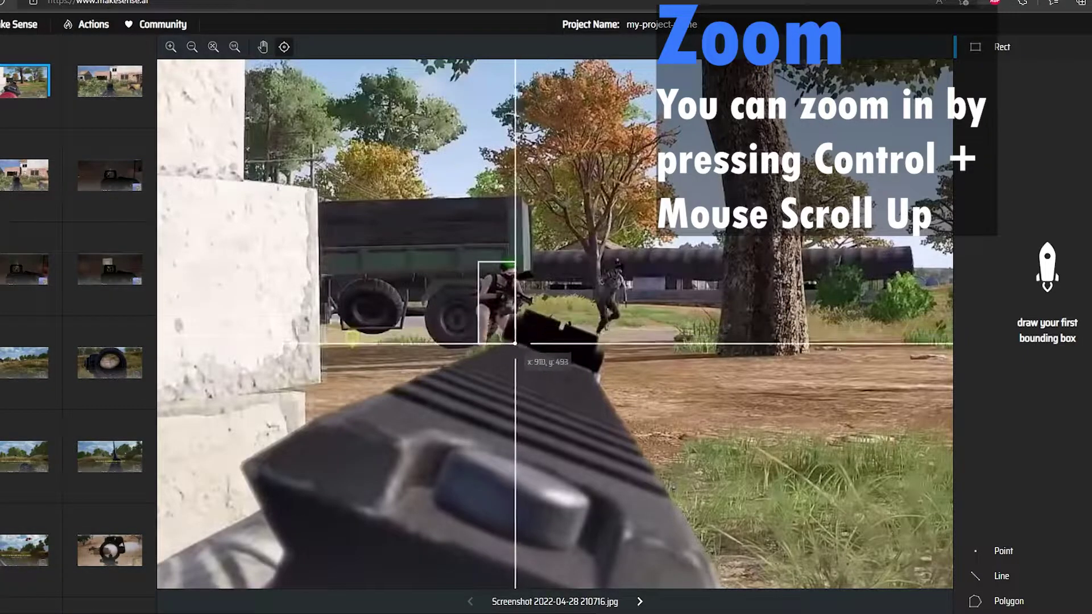
drag(512, 347, 512, 348)
drag(516, 259, 523, 260)
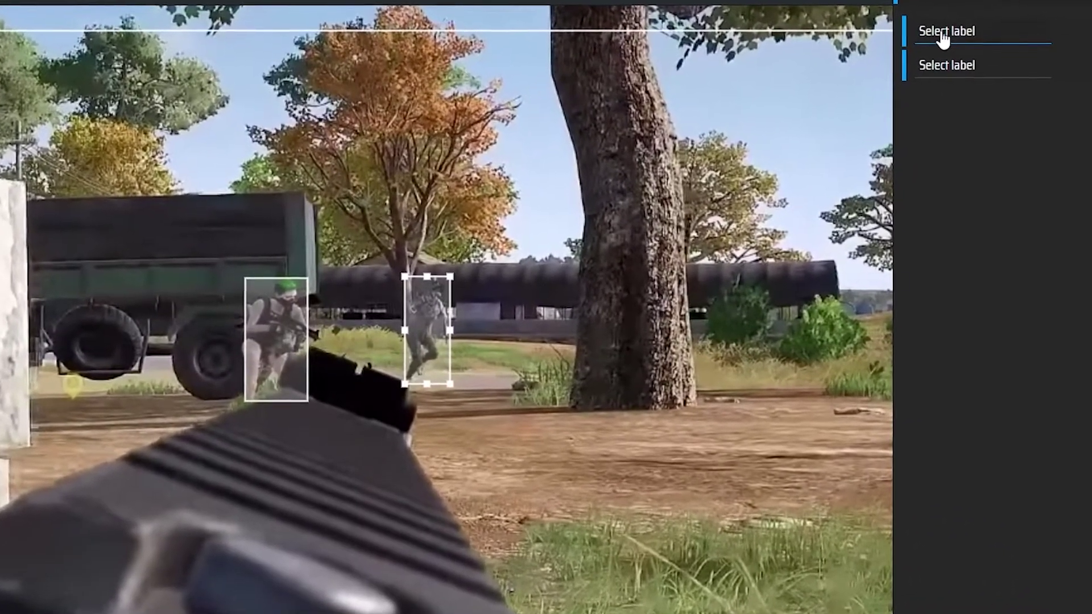
Step: Assign the enemy label to both bounding boxes and refine the box around the soldier by the truck
click(913, 49)
click(938, 59)
click(935, 69)
click(932, 103)
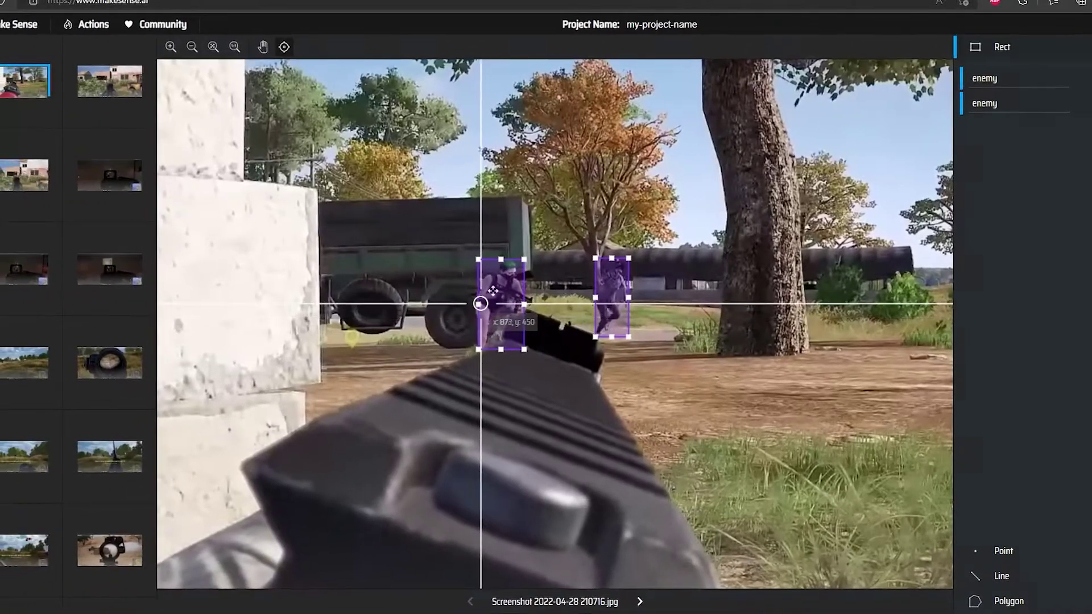
drag(405, 314, 401, 315)
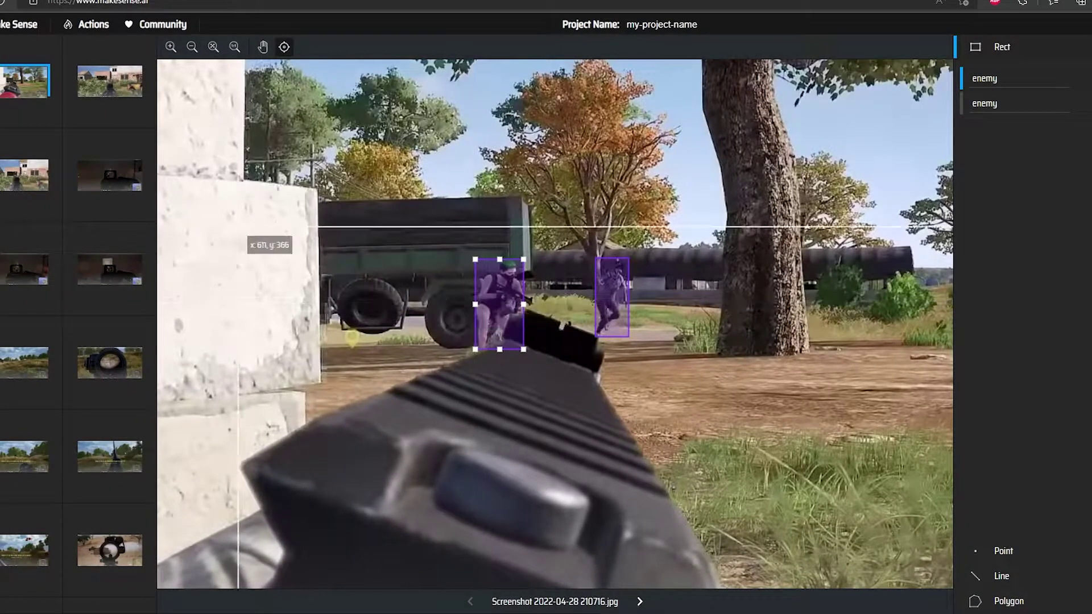
Step: In Screenshot 2022-04-28 210755.jpg, draw a bounding box around the enemy inside the red-dot sight and label it enemy
click(101, 92)
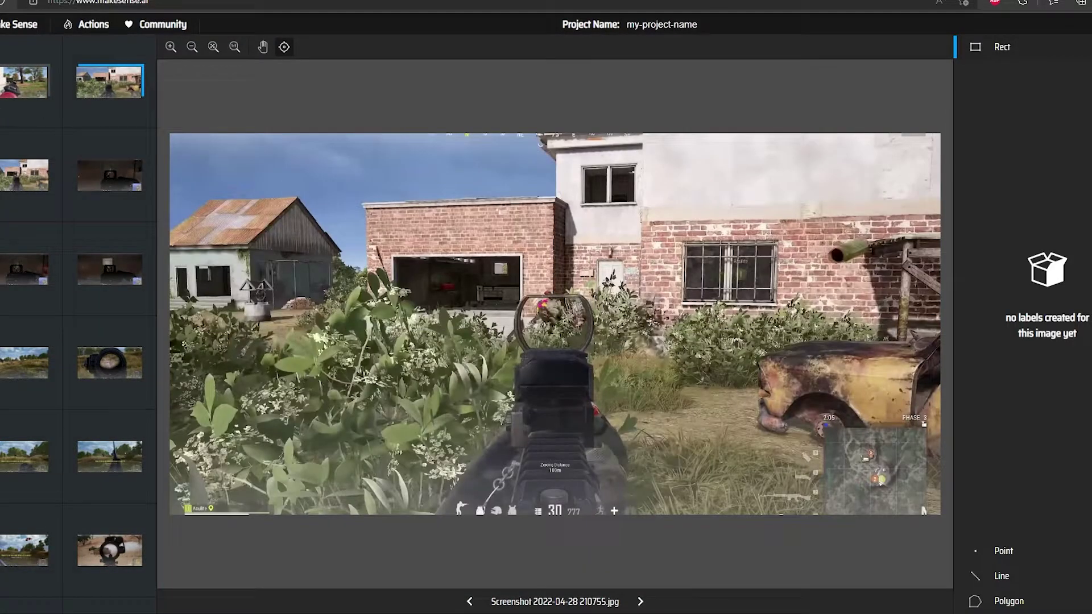
click(24, 82)
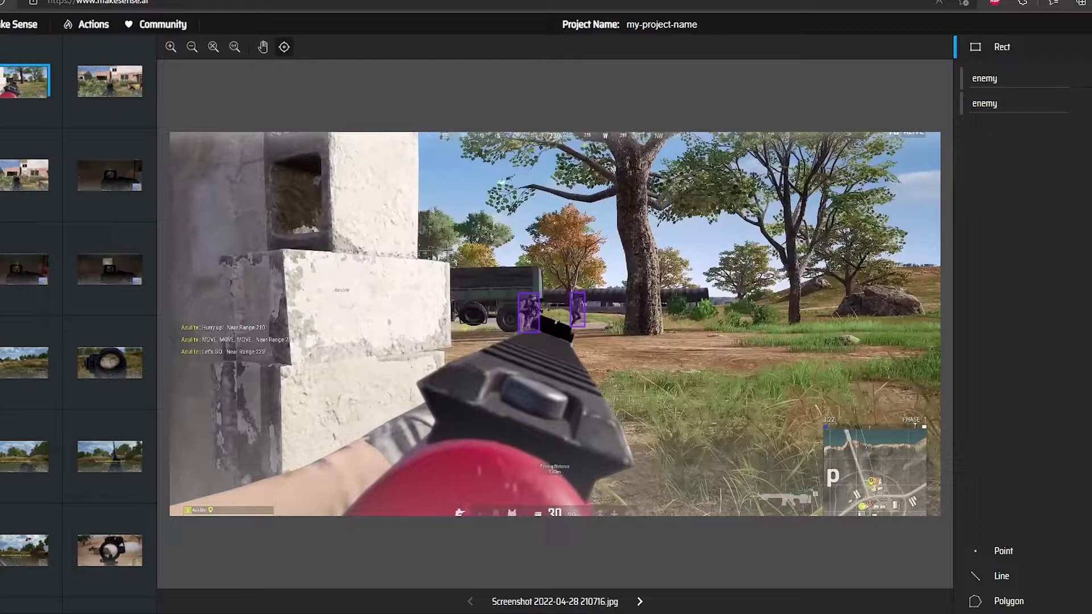
click(110, 81)
scroll(541, 314, up, 5)
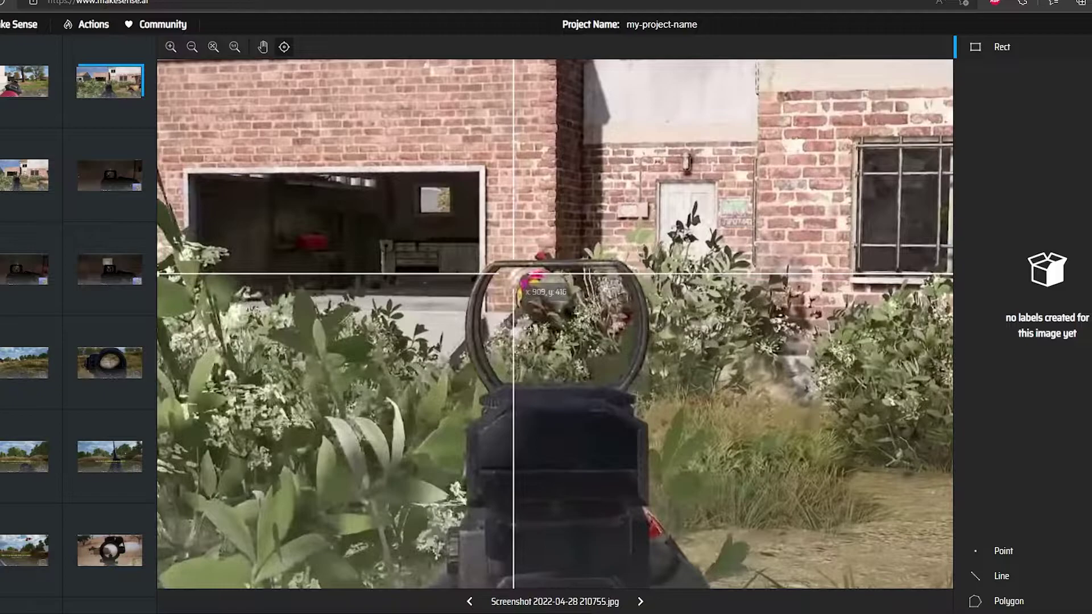
drag(508, 272, 583, 359)
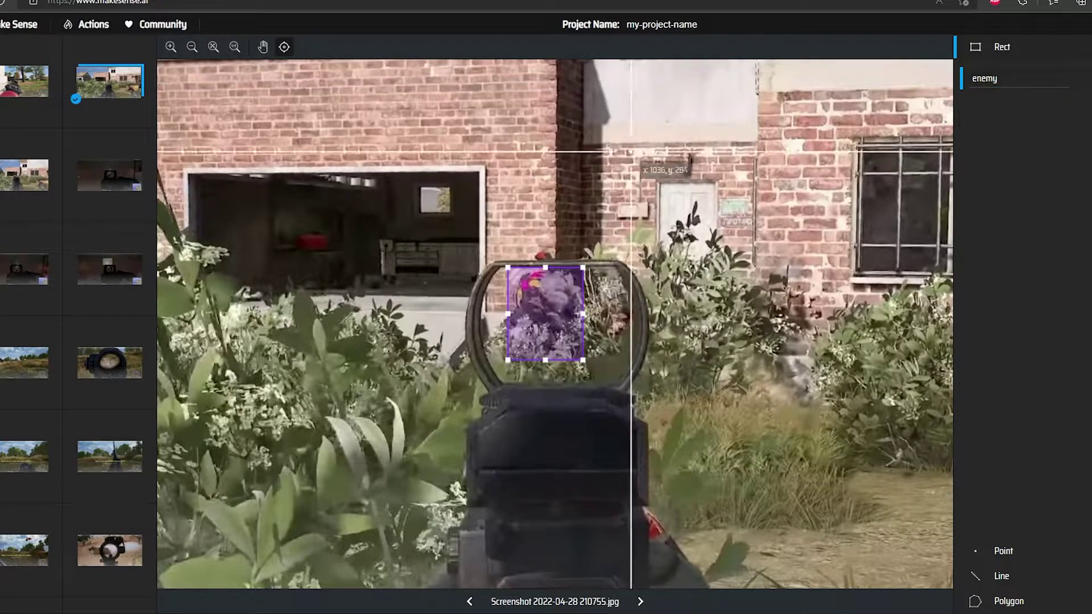
Step: In Screenshot 2022-04-28 210803.jpg, draw a bounding box around the enemy just above the gun sight and label it enemy
click(37, 178)
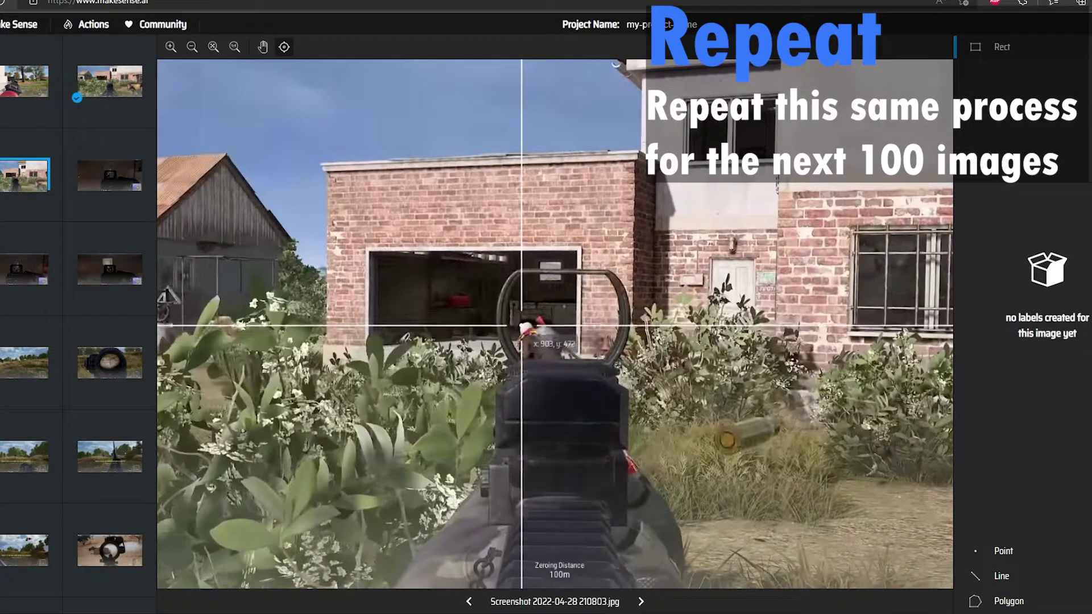
drag(519, 324, 563, 359)
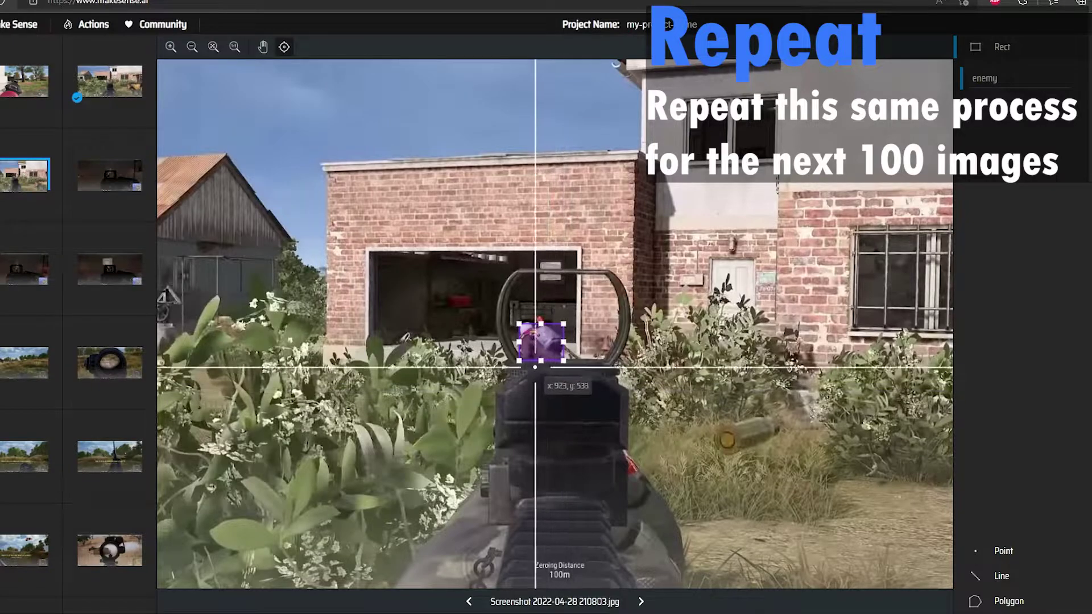
Step: Refine the enemy box in Screenshot 2022-04-28 210803.jpg and draw an enemy box inside the sight in Screenshot 2022-04-28 210833.jpg
scroll(534, 338, up, 2)
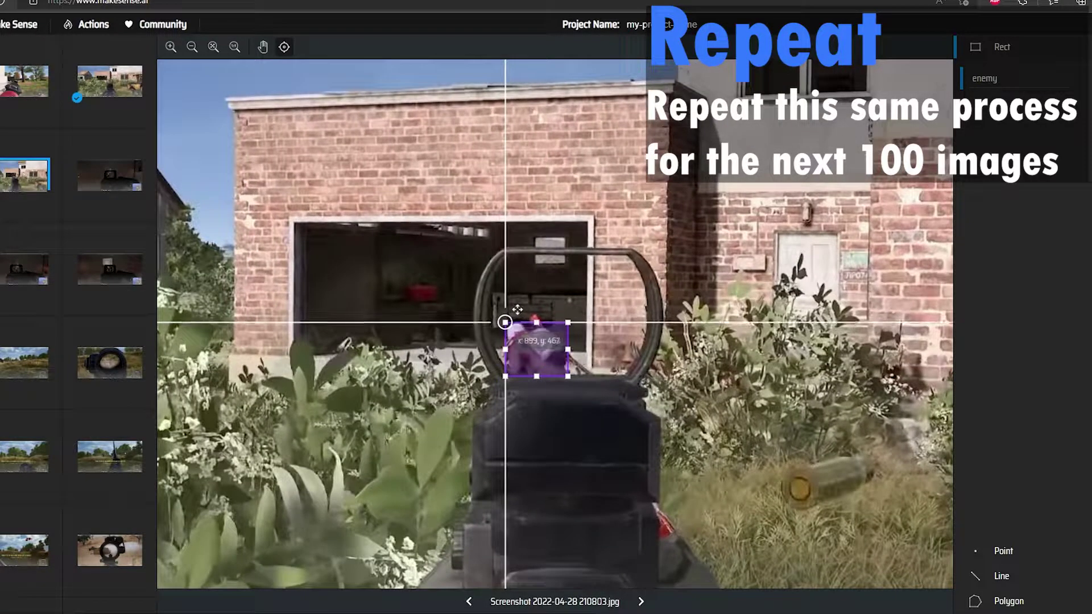
drag(505, 322, 503, 323)
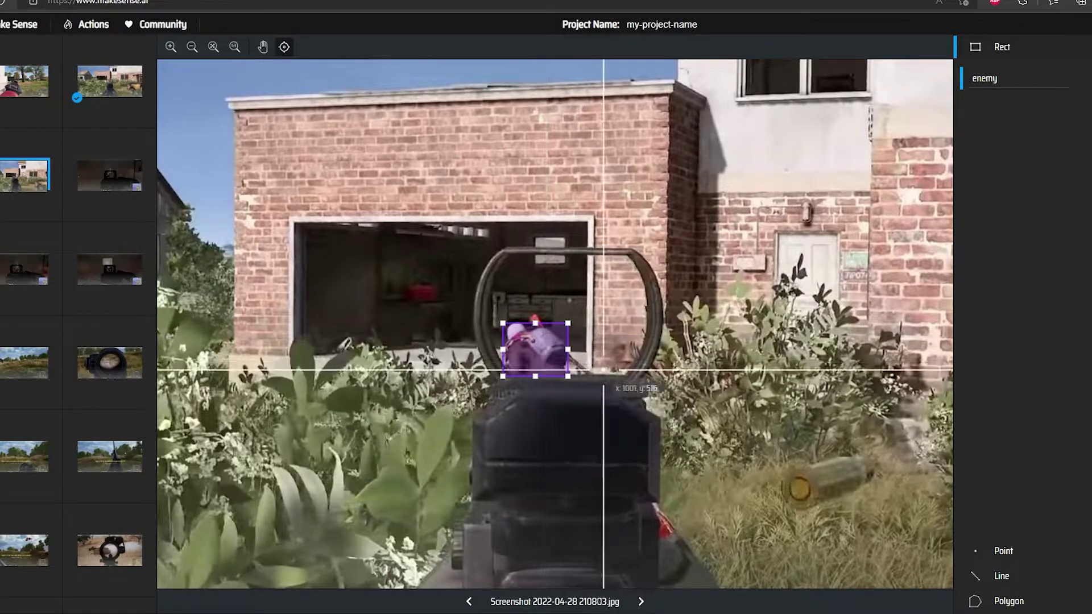
click(105, 196)
drag(560, 338, 558, 356)
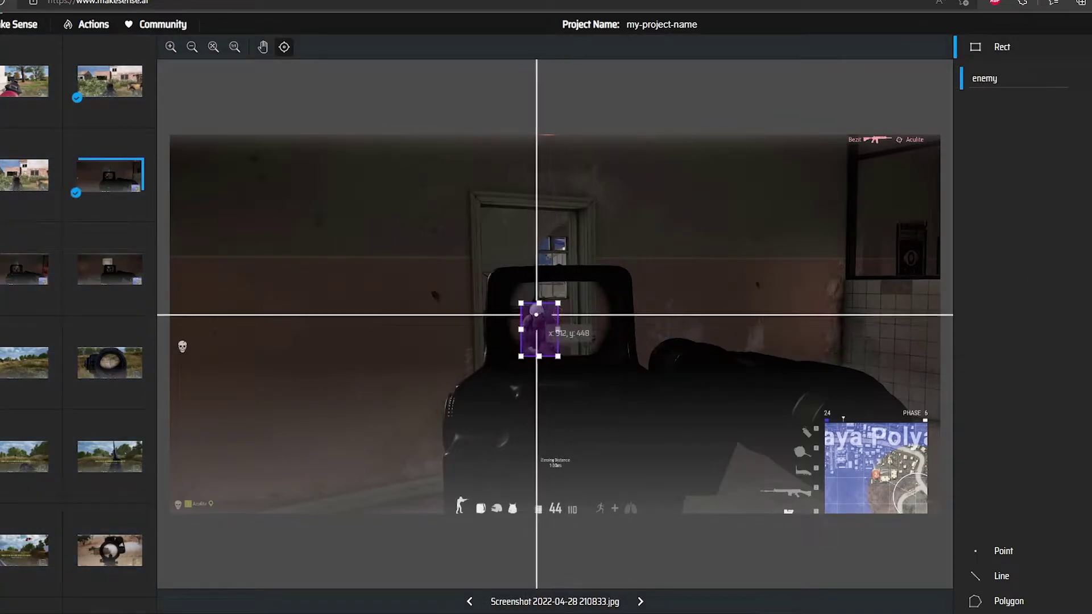
scroll(563, 335, up, 4)
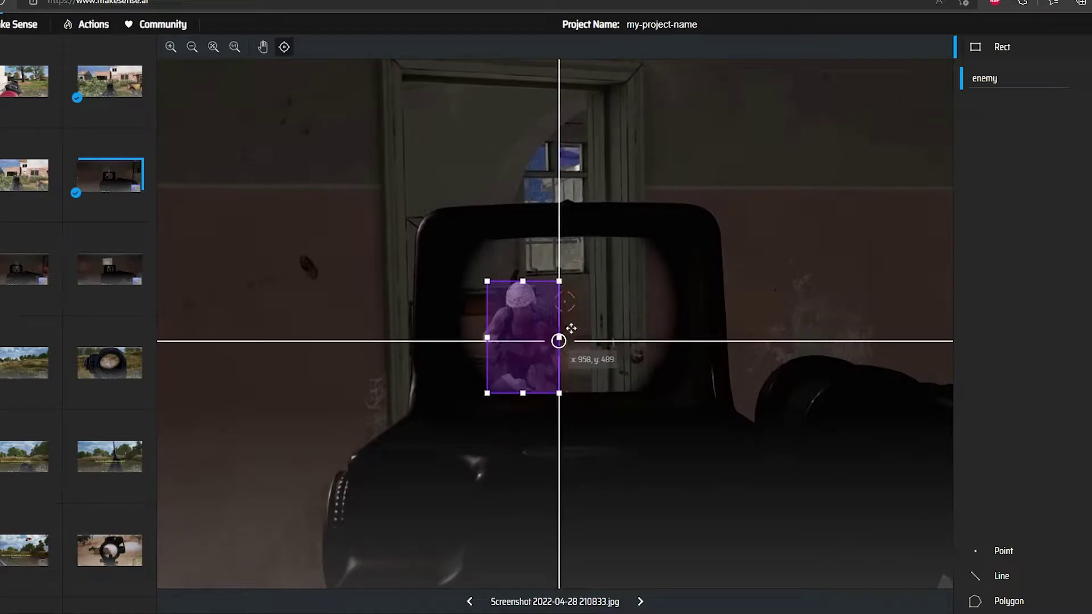
Step: Draw an enemy box around the target inside the sight in Screenshot 2022-04-28 210840.jpg and in the dark-room screenshot that follows it
click(54, 259)
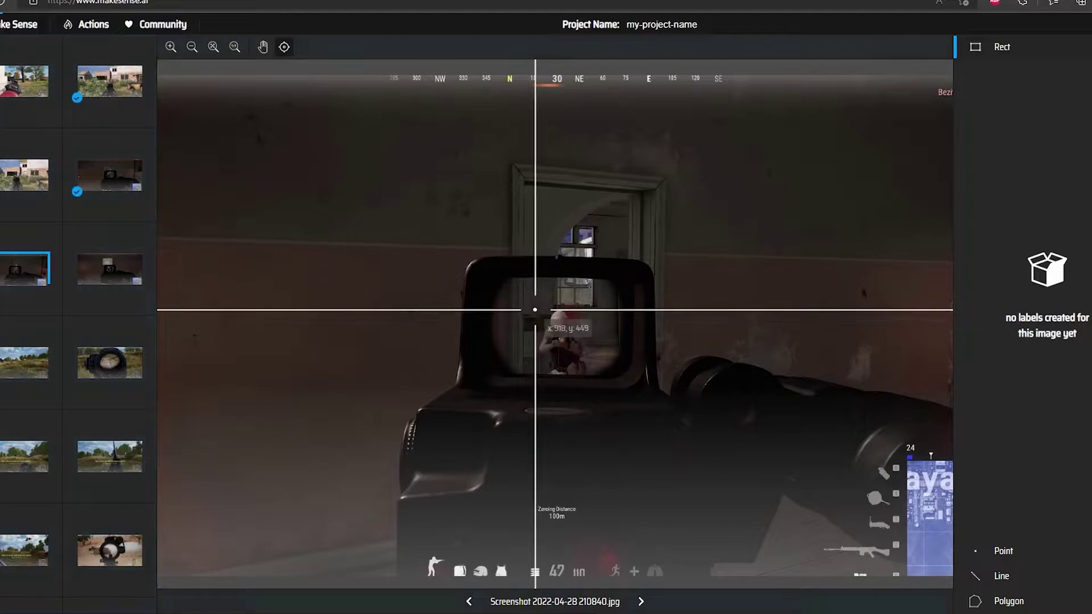
drag(535, 309, 587, 375)
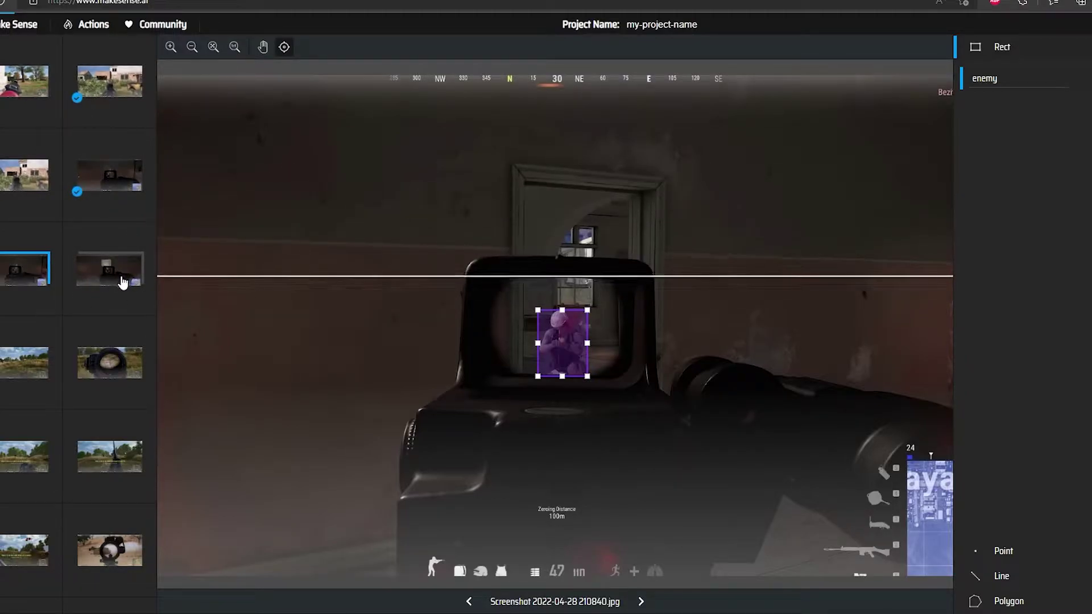
click(122, 281)
mouse_move(521, 290)
mouse_down()
mouse_move(584, 364)
mouse_move(572, 344)
mouse_up()
Step: Draw an enemy box inside the scope in the next scoped outdoor screenshot and adjust the box's left and right edges
click(34, 362)
click(110, 363)
drag(492, 314, 580, 382)
drag(493, 353, 498, 353)
drag(580, 353, 588, 353)
Step: Draw an enemy bounding box in each of the two riverside screenshots that follow the scoped outdoor one
click(25, 457)
drag(532, 288, 563, 326)
click(110, 457)
mouse_move(459, 282)
mouse_down()
mouse_move(489, 328)
mouse_move(556, 333)
mouse_move(570, 357)
mouse_up()
Step: Draw enemy boxes in the next screenshots, ending with the desert scope views Screenshot 2022-04-28 211055.jpg and Screenshot 2022-04-28 211108.jpg
click(25, 550)
click(109, 550)
click(24, 471)
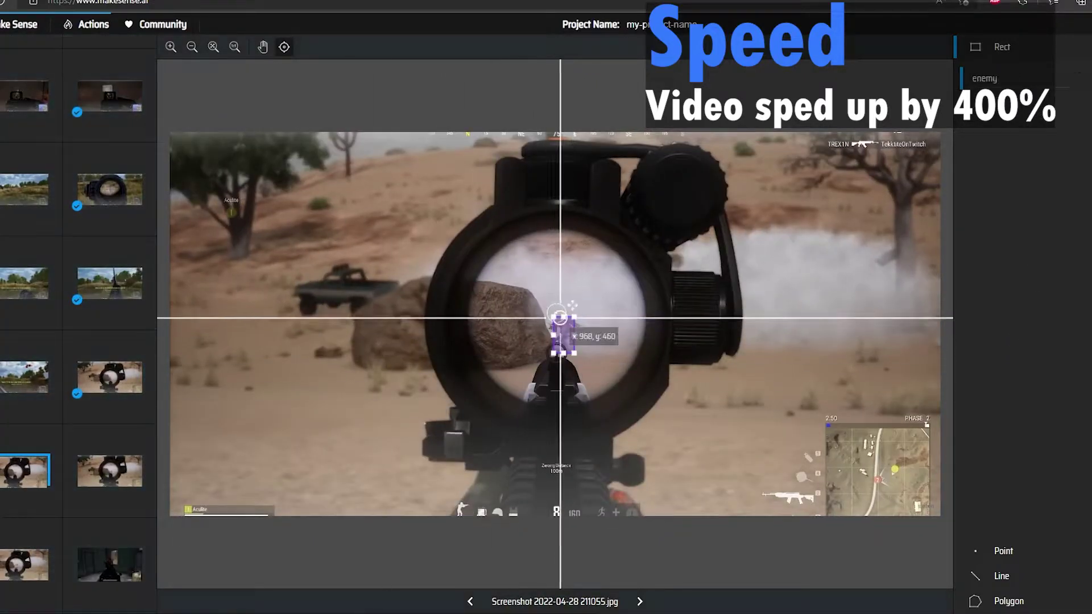
drag(560, 318, 559, 319)
click(24, 564)
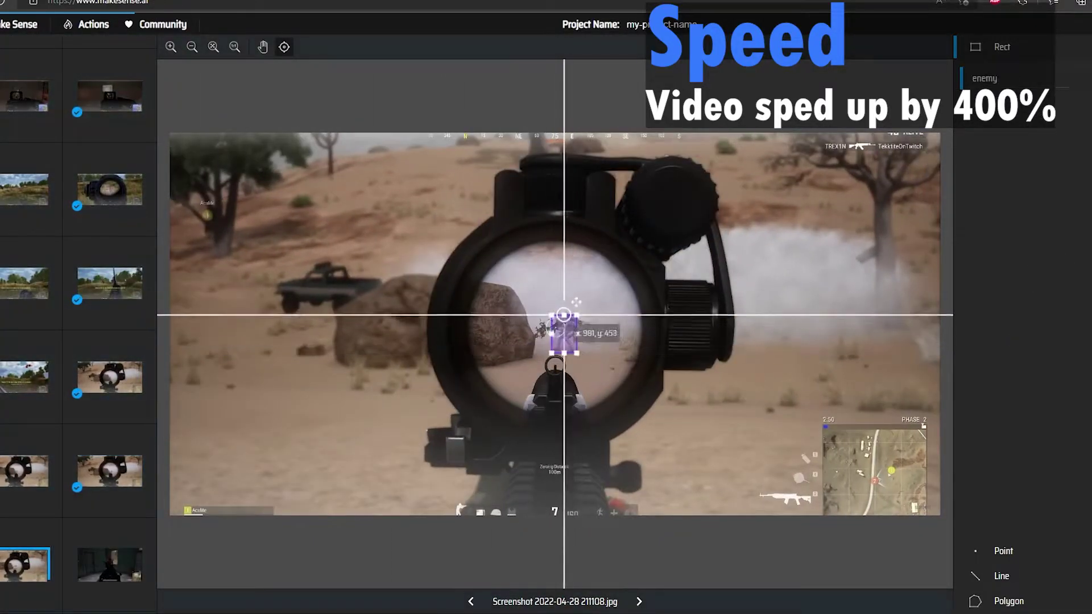
Step: Box the enemy in the dark room in Screenshot 2022-04-28 211135.jpg and the one seen through the window in Screenshot 2022-04-28 211145.jpg
click(110, 564)
drag(494, 237, 576, 381)
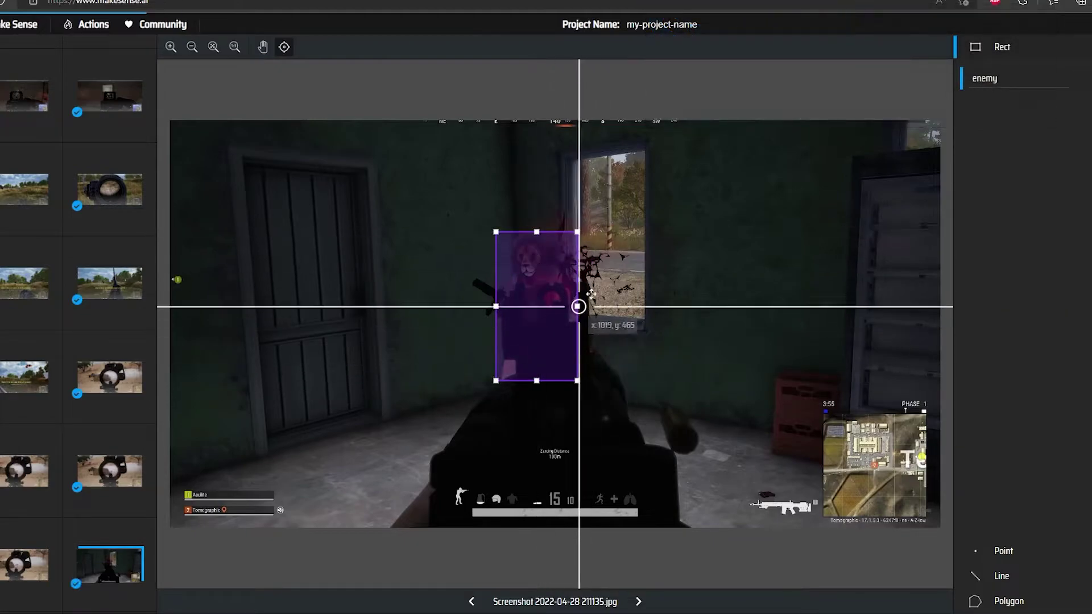
key(ctrl+Right)
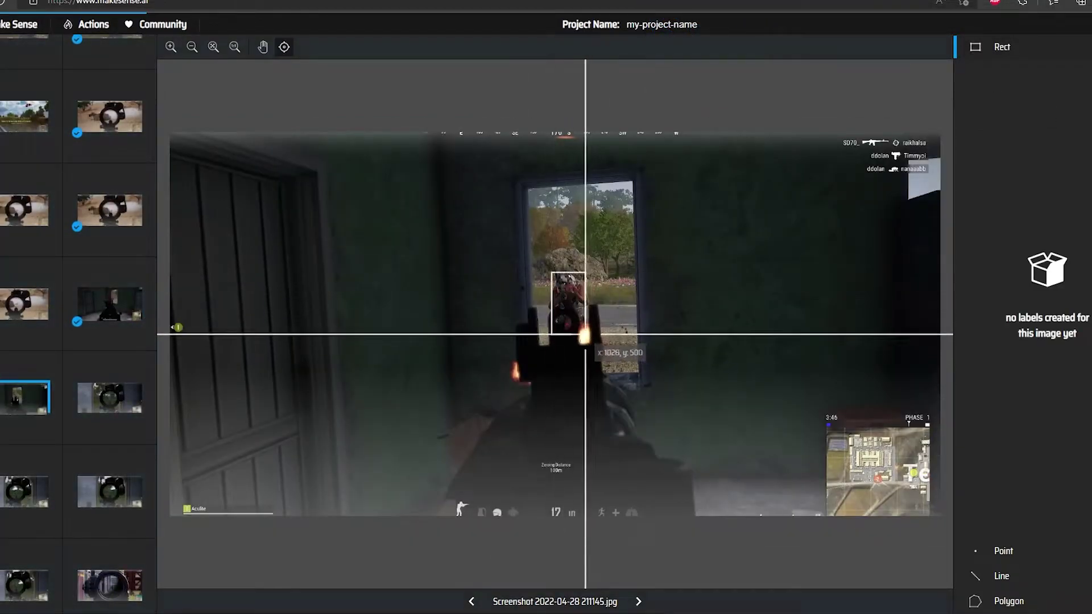
Step: Box the enemy inside the scope in Screenshot 2022-04-28 211220.jpg, Screenshot 2022-04-28 211233.jpg and the two screenshots after them
key(ctrl+Right)
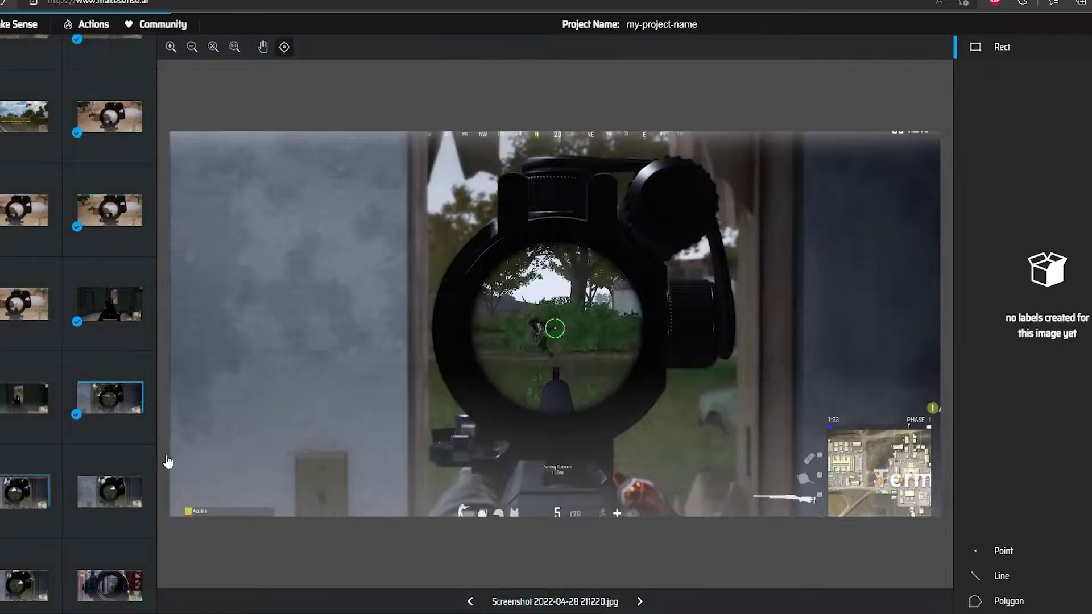
key(ctrl+Right)
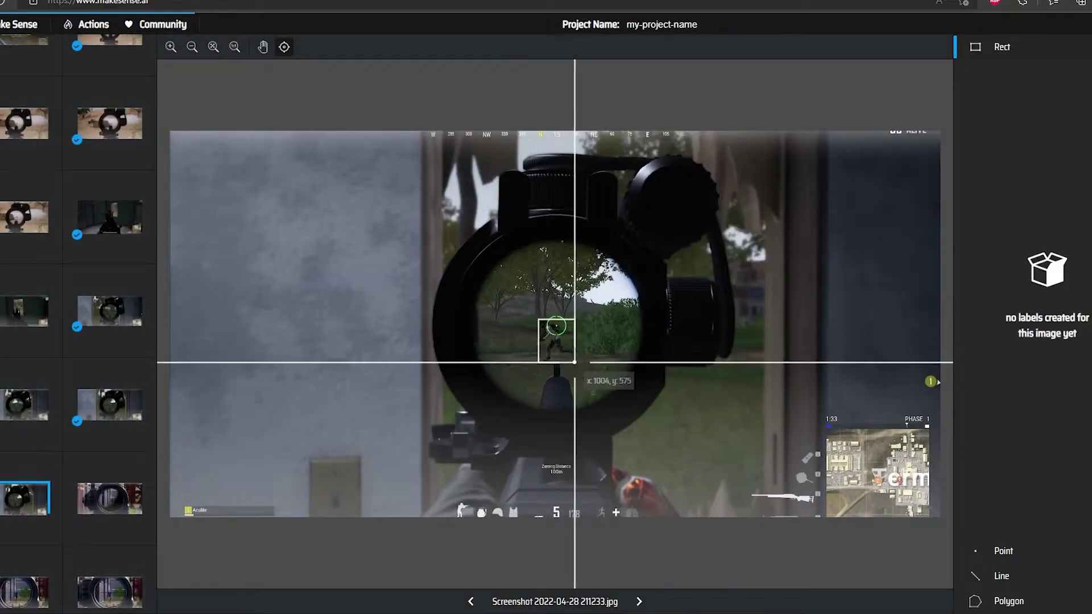
key(ctrl+Right)
click(25, 588)
drag(542, 309, 571, 409)
Step: Draw enemy boxes in the next four scoped screenshots, ending with the enemy before the containers in Screenshot 2022-04-28 211406.jpg
click(109, 591)
scroll(58, 488, down, 3)
click(25, 515)
drag(551, 332, 588, 428)
click(109, 514)
drag(551, 270, 596, 391)
click(25, 602)
drag(566, 288, 620, 408)
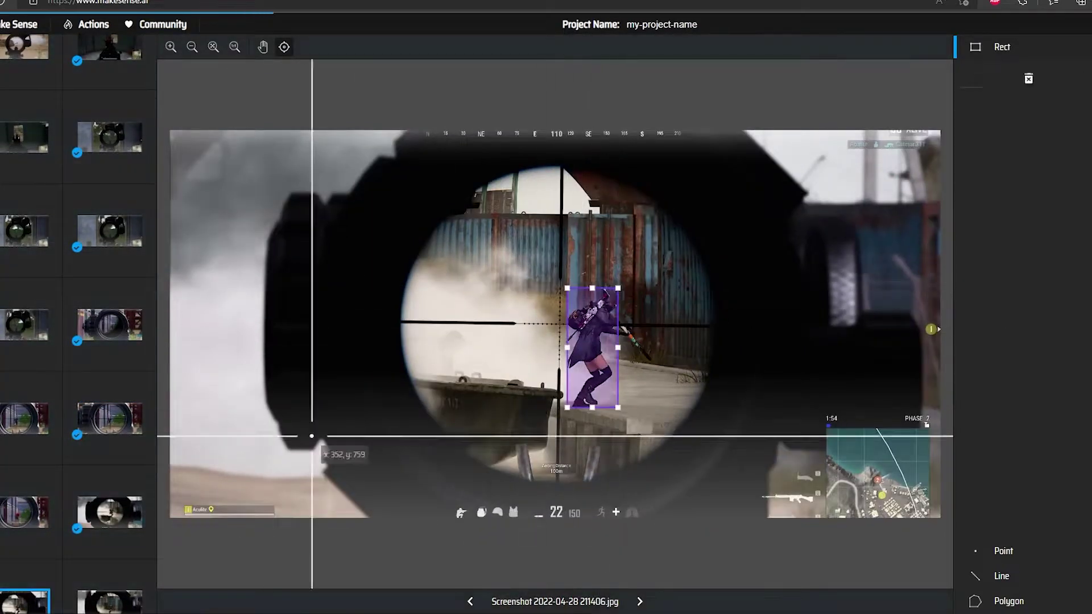
Step: Draw an enemy bounding box in each of the two scoped screenshots after Screenshot 2022-04-28 211406.jpg
scroll(109, 516, down, 1)
click(109, 517)
drag(538, 301, 592, 414)
scroll(25, 525, down, 1)
click(25, 525)
drag(532, 307, 582, 383)
Step: Box the enemy in the next bright-sky scope screenshot and the enemy on the hilltop in Screenshot 2022-04-28 211443.jpg
scroll(122, 471, down, 3)
click(123, 471)
drag(544, 351, 570, 379)
click(97, 465)
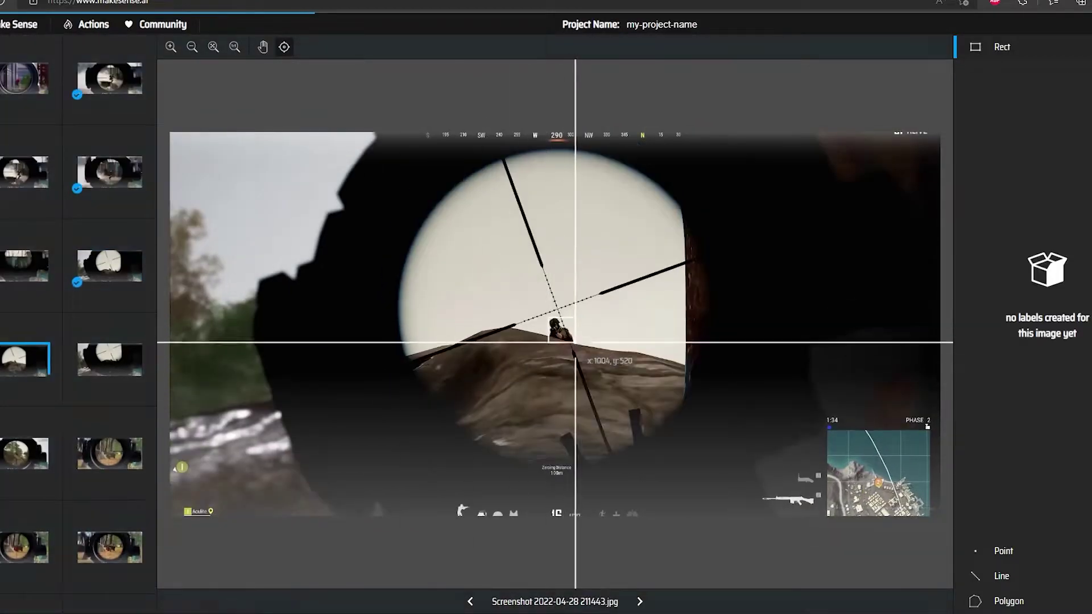
Step: Draw enemy boxes in the scoped screenshots that follow Screenshot 2022-04-28 211443.jpg, continuing into the woodland scope views
click(8, 464)
mouse_move(543, 309)
mouse_down()
mouse_move(589, 390)
mouse_move(571, 386)
mouse_move(590, 379)
mouse_up()
click(110, 454)
click(16, 547)
click(110, 547)
Step: Draw enemy boxes in the next woodland scope screenshots, ending with the enemy by the vehicle in Screenshot 2022-04-28 211641.jpg
scroll(90, 482, down, 3)
click(18, 466)
key(ctrl+Right)
Step: Draw enemy bounding boxes in the three scoped screenshots after Screenshot 2022-04-28 211641.jpg
key(ctrl+Right)
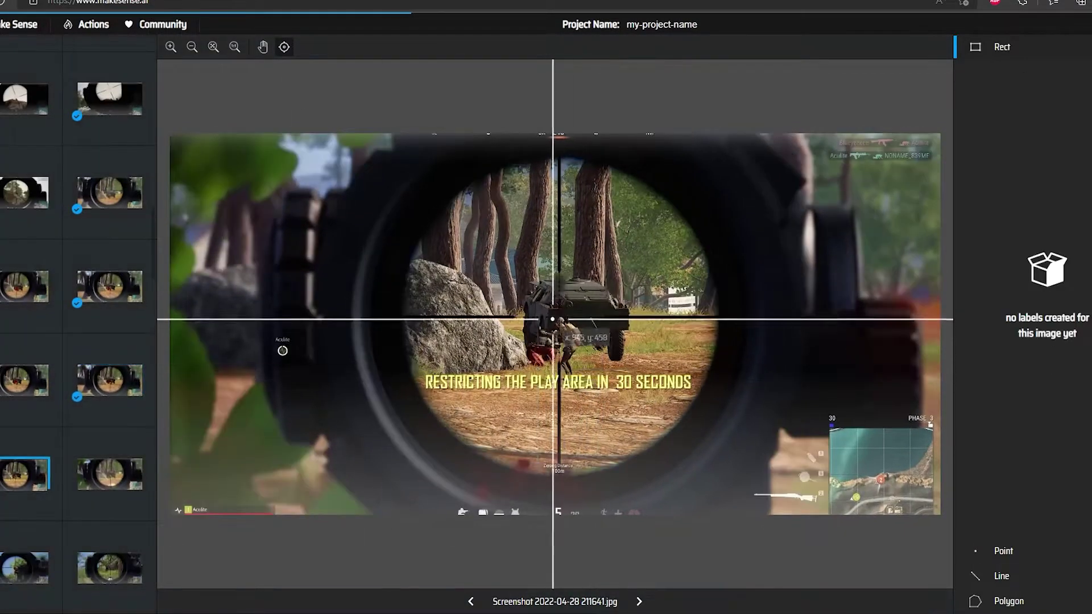
key(ctrl+Right)
Step: Box the enemy in the next scoped screenshot and the distant enemy beside the large tree trunk in Screenshot 2022-04-28 211749.jpg
key(ctrl+Right)
drag(523, 312, 585, 410)
key(ctrl+Right)
drag(490, 284, 569, 379)
key(ctrl+Right)
Step: Box the enemy in the screenshot after Screenshot 2022-04-28 211749.jpg and the enemy at the crosshair in Screenshot 2022-04-28 211818.jpg
key(ctrl+Right)
drag(547, 319, 564, 335)
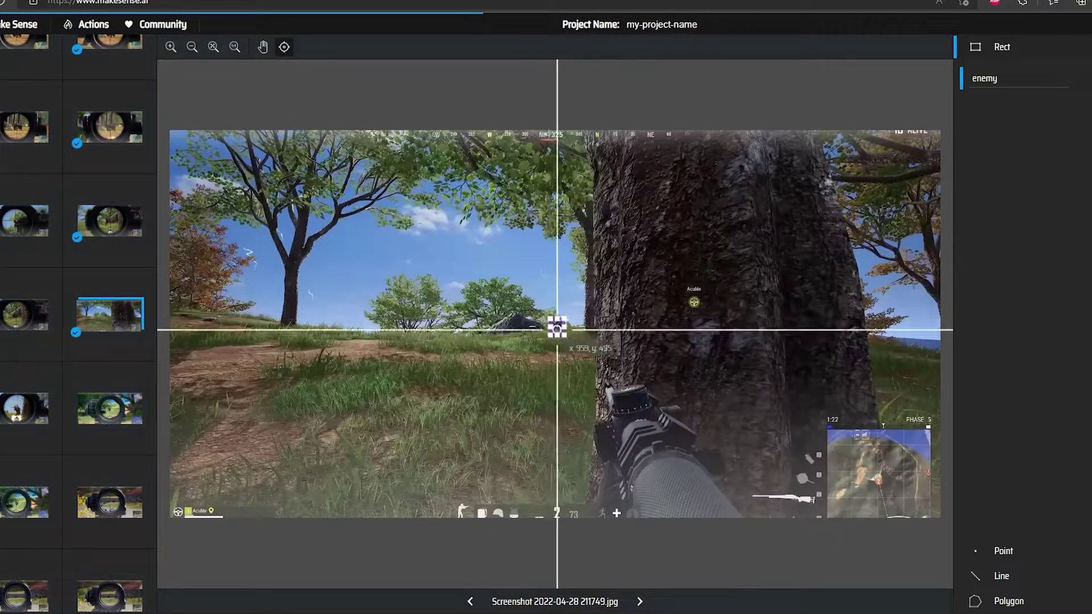
click(32, 417)
drag(604, 411, 603, 411)
Step: Draw enemy boxes in the next three scoped screenshots, ending with the enemy by the low wall in Screenshot 2022-04-28 211914.jpg
key(ctrl+Right)
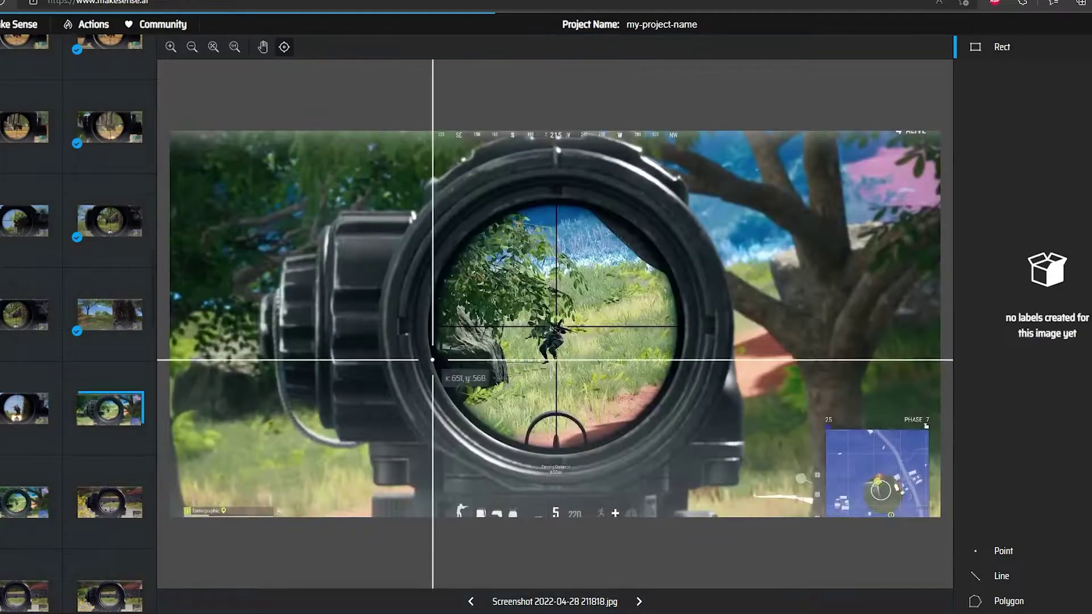
drag(564, 364, 564, 364)
key(ctrl+Right)
key(ctrl+Right)
drag(588, 294, 619, 332)
key(ctrl+Right)
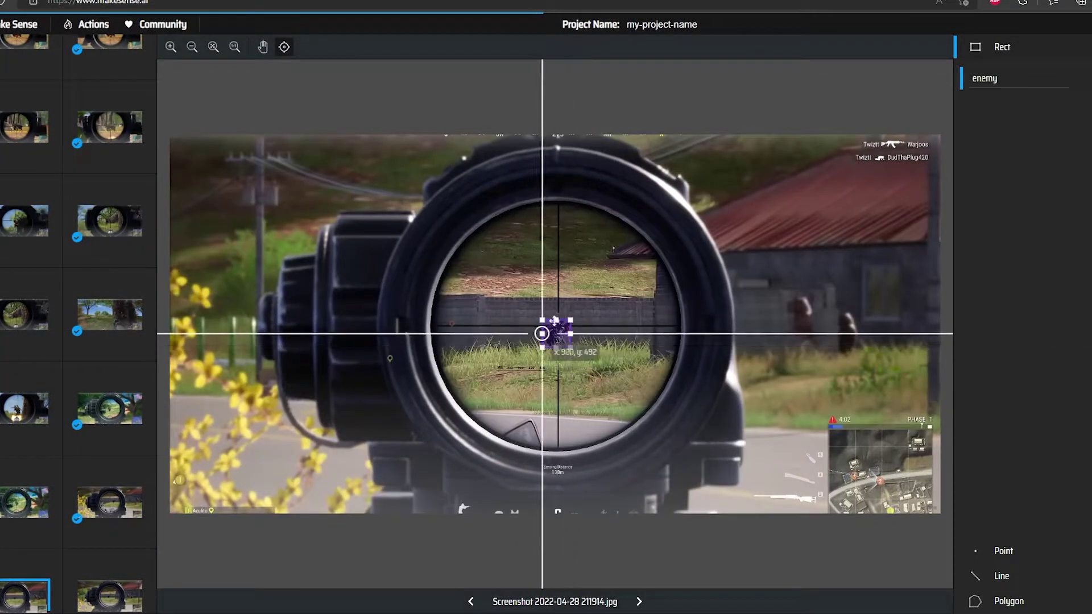
Step: Draw enemy bounding boxes in the scoped screenshots that follow Screenshot 2022-04-28 211914.jpg
key(ctrl+Right)
mouse_move(524, 316)
mouse_down()
mouse_move(555, 341)
mouse_move(540, 376)
mouse_move(582, 374)
mouse_up()
key(ctrl+Right)
key(ctrl+Right)
click(109, 522)
mouse_move(548, 302)
mouse_down()
mouse_move(575, 351)
mouse_move(555, 333)
mouse_up()
Step: Draw enemy boxes in the blue-tinted sight screenshots, including Screenshot 2022-04-28 212117.jpg and Screenshot 2022-04-28 212125.jpg
scroll(25, 507, down, 2)
click(24, 523)
click(109, 529)
scroll(550, 319, up, 10)
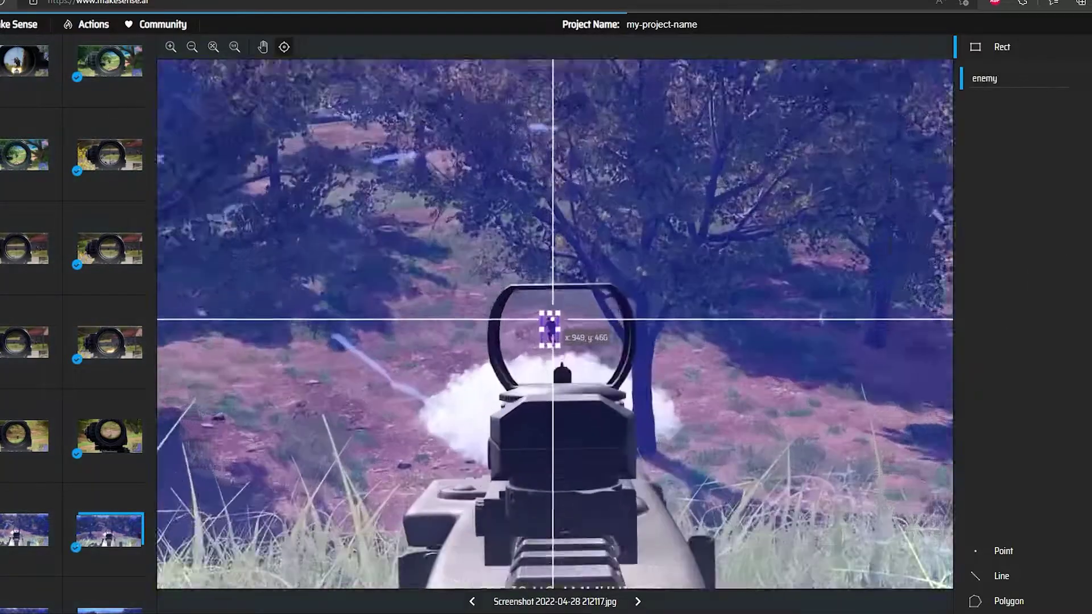
key(ctrl+Right)
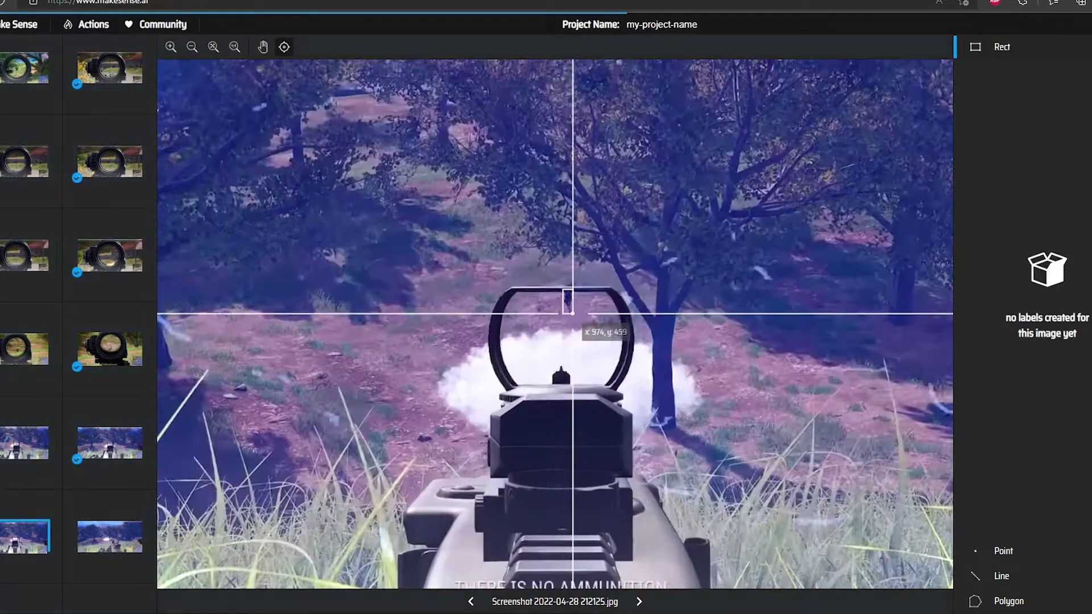
Step: Draw an enemy bounding box in each of the two screenshots after Screenshot 2022-04-28 212125.jpg
scroll(109, 500, down, 1)
click(109, 448)
scroll(553, 333, up, 9)
drag(482, 317, 490, 341)
scroll(25, 471, down, 1)
click(25, 455)
scroll(565, 322, up, 6)
mouse_move(556, 300)
mouse_down()
mouse_move(581, 338)
mouse_move(571, 332)
mouse_move(556, 344)
mouse_up()
Step: Draw enemy boxes in the next four screenshots, including those inside the sight in Screenshot 2022-04-28 212233.jpg and Screenshot 2022-04-28 212301.jpg
key(ctrl+Right)
key(ctrl+Right)
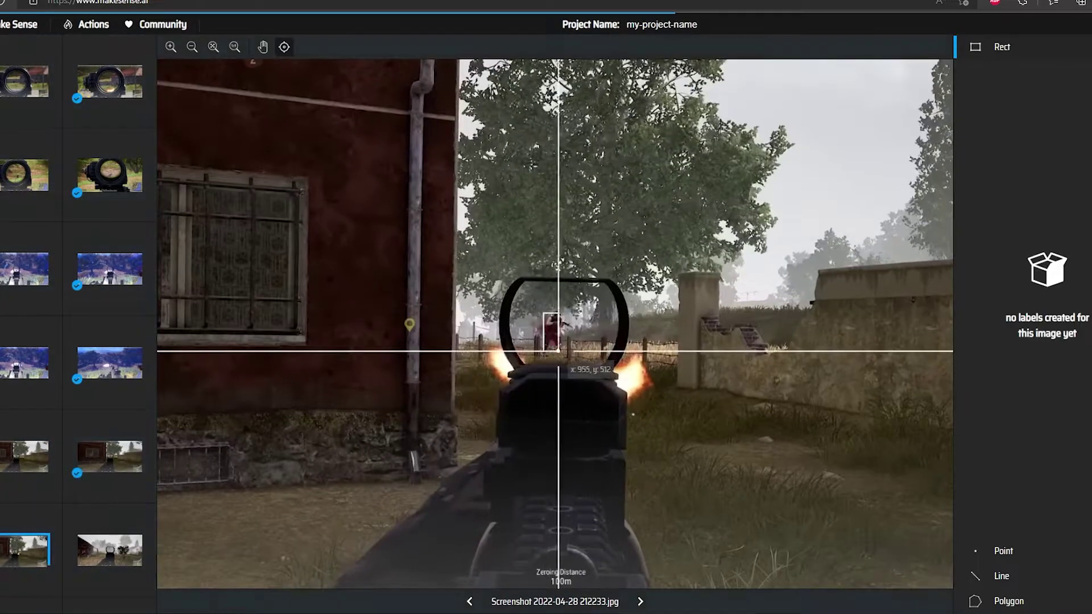
key(ctrl+Right)
Step: Draw enemy boxes in the screenshots after Screenshot 2022-04-28 212301.jpg, ending with two enemies on the bridge in Screenshot 2022-04-28 212426.jpg
key(ctrl+Right)
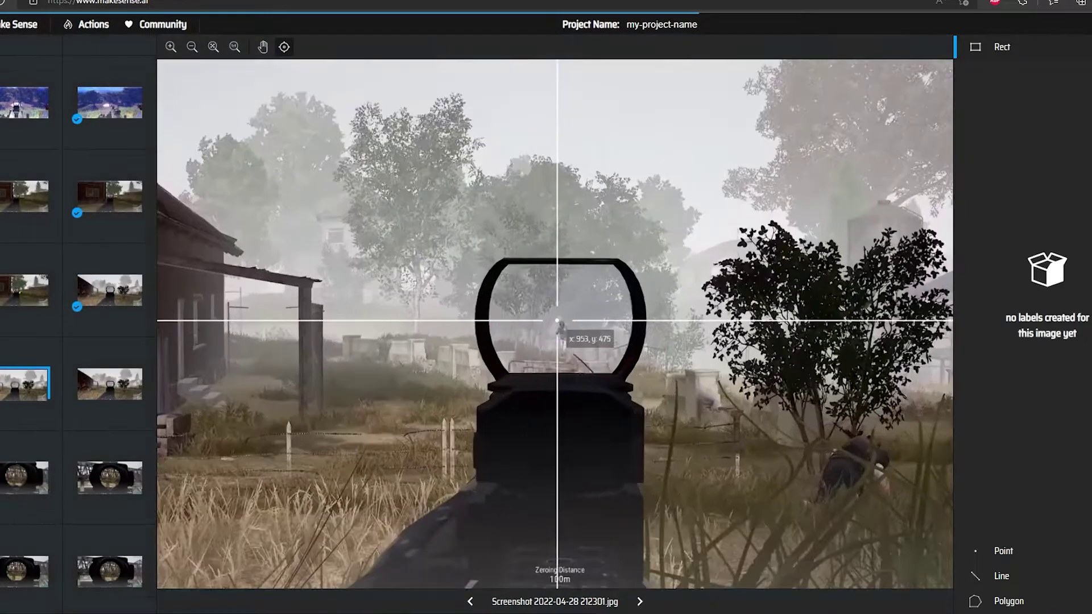
key(ctrl+Right)
drag(558, 323, 575, 371)
key(ctrl+Right)
mouse_move(421, 395)
mouse_down()
mouse_move(403, 345)
mouse_move(467, 398)
mouse_move(530, 401)
mouse_up()
key(ctrl+Right)
key(ctrl+Right)
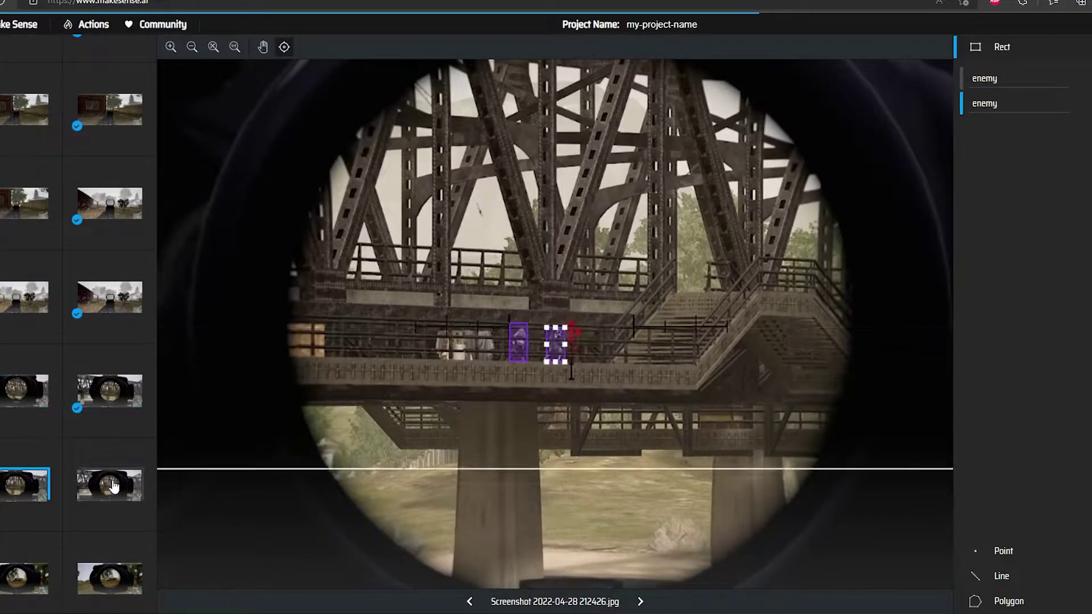
Step: Draw enemy boxes in the next three scoped screenshots, ending with the enemy by the buggy in Screenshot 2022-04-28 212505.jpg
click(116, 471)
key(ctrl+Right)
drag(584, 328, 557, 386)
click(88, 324)
drag(547, 304, 570, 382)
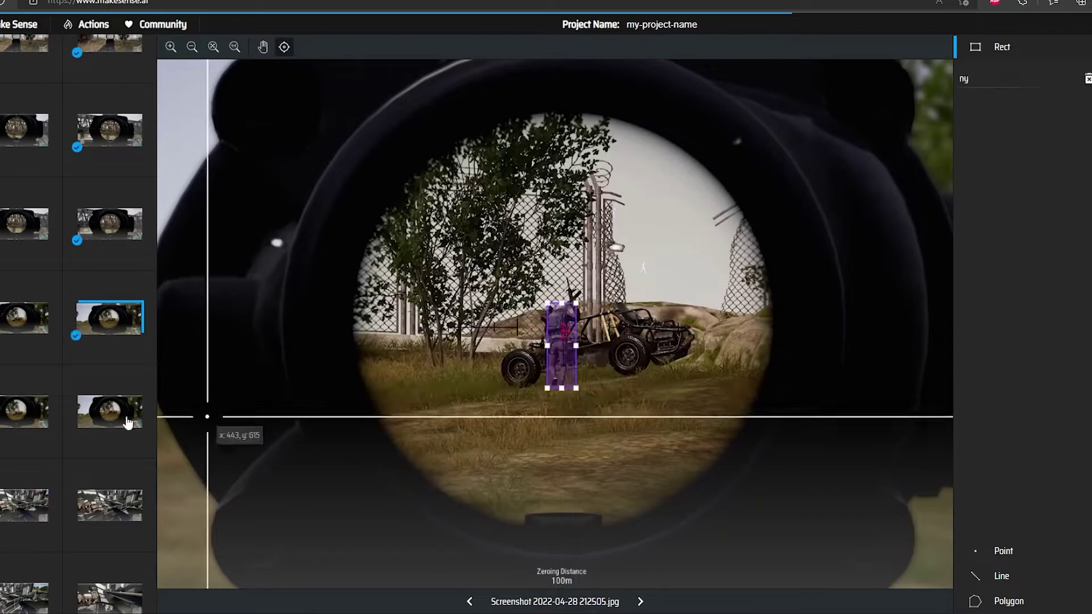
Step: Draw an enemy box in the scoped screenshot after Screenshot 2022-04-28 212505.jpg and in Screenshot 2022-04-28 212520.jpg
click(37, 417)
scroll(531, 316, up, 3)
key(ctrl+Right)
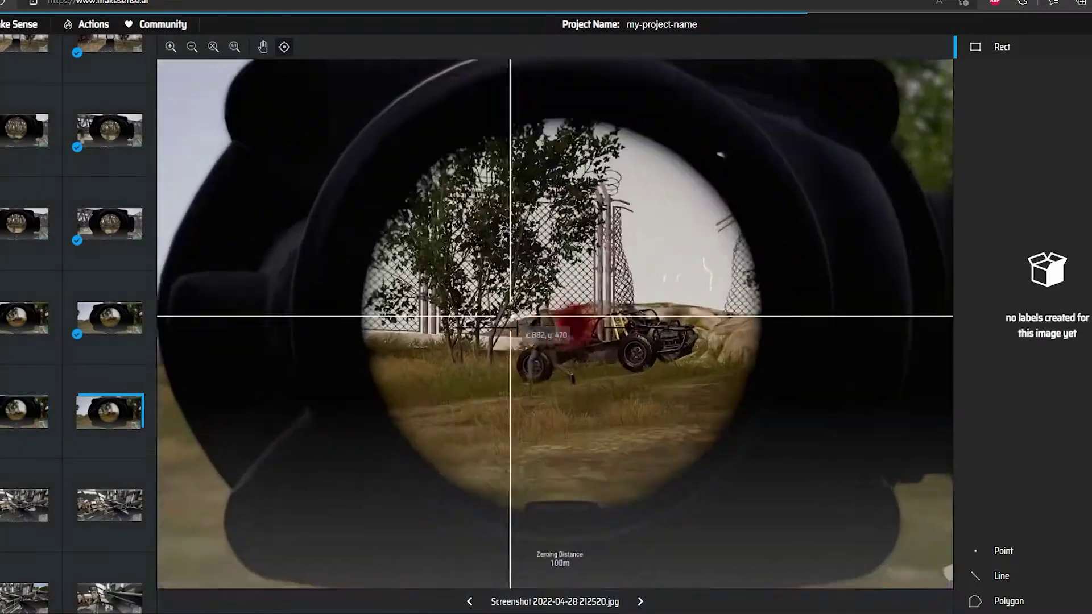
Step: Box the enemy on the factory walkway in Screenshot 2022-04-28 212906.jpg, the screenshot after it and Screenshot 2022-04-28 212920.jpg
key(ctrl+Right)
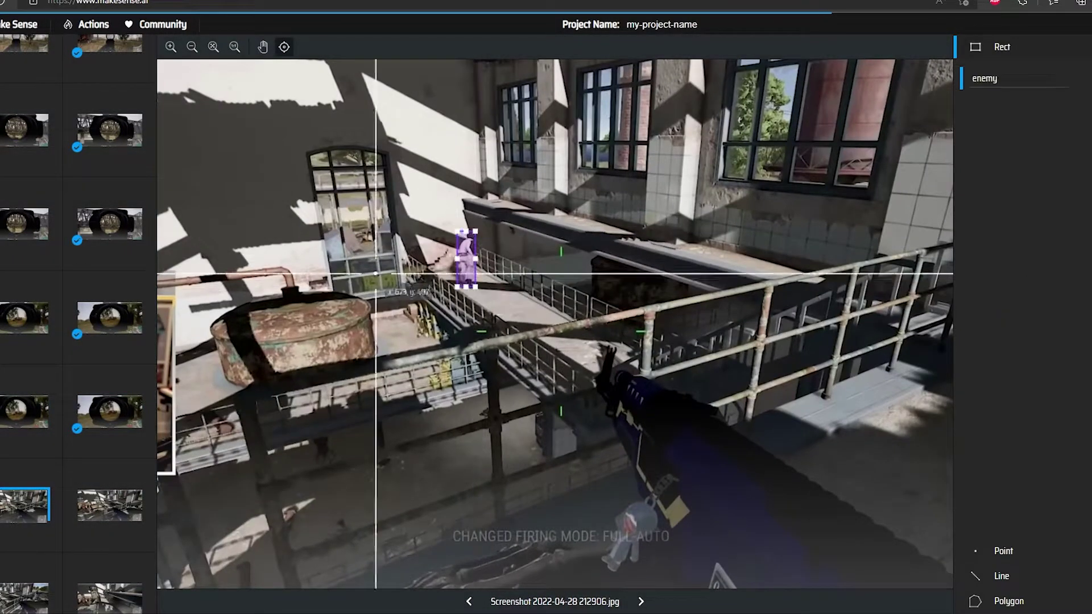
key(ctrl+Right)
scroll(444, 229, up, 5)
drag(434, 225, 453, 278)
key(ctrl+Right)
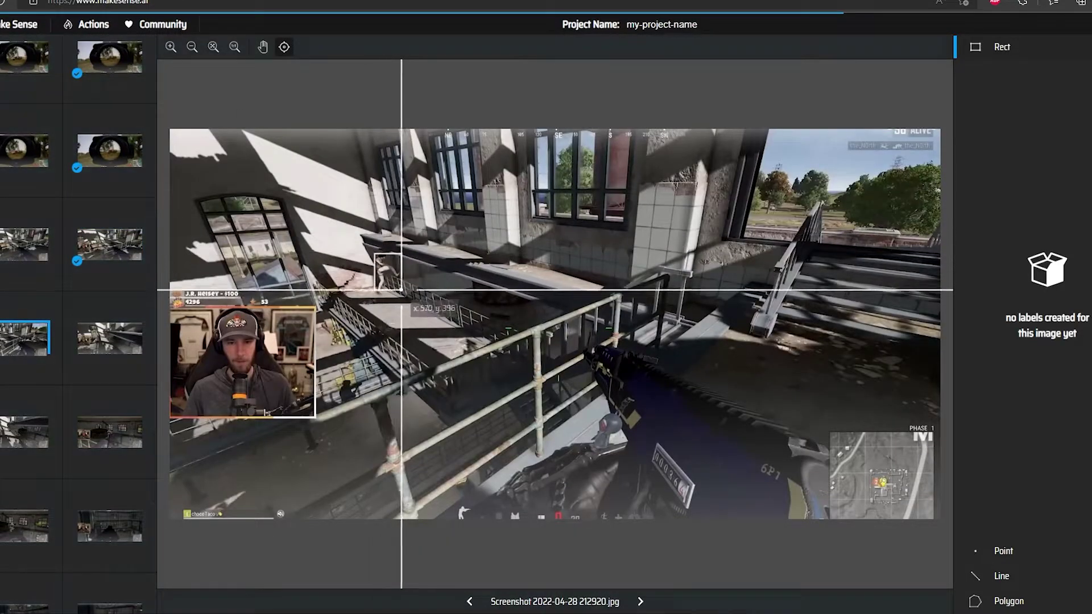
Step: Draw enemy boxes in the next factory screenshots, including Screenshot 2022-04-28 212934.jpg, Screenshot 2022-04-28 212949.jpg and Screenshot 2022-04-28 212957.jpg
key(ctrl+Right)
drag(544, 277, 582, 343)
key(ctrl+Right)
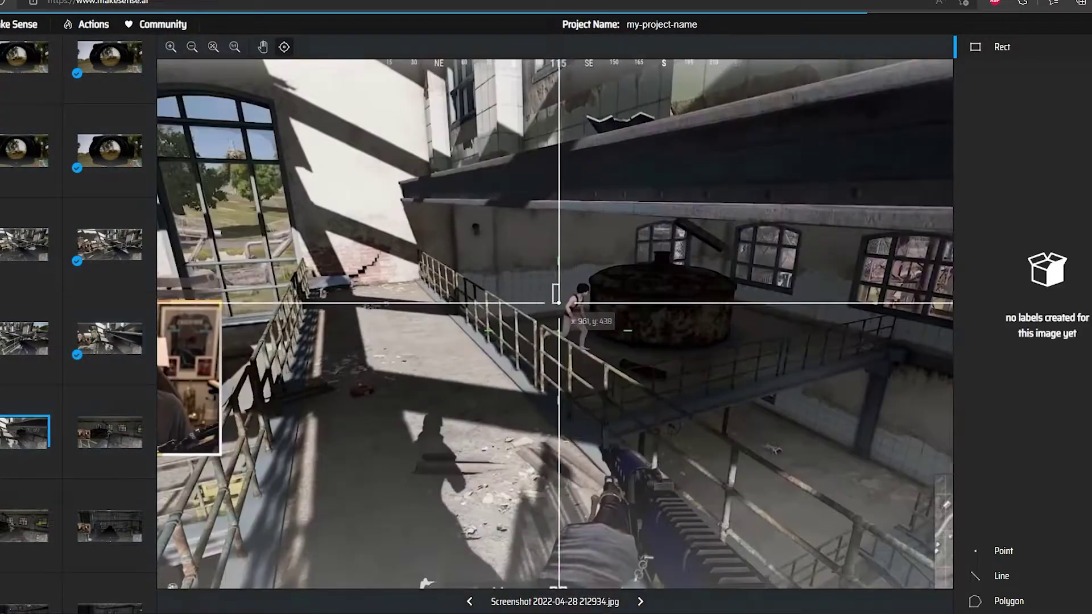
key(ctrl+Right)
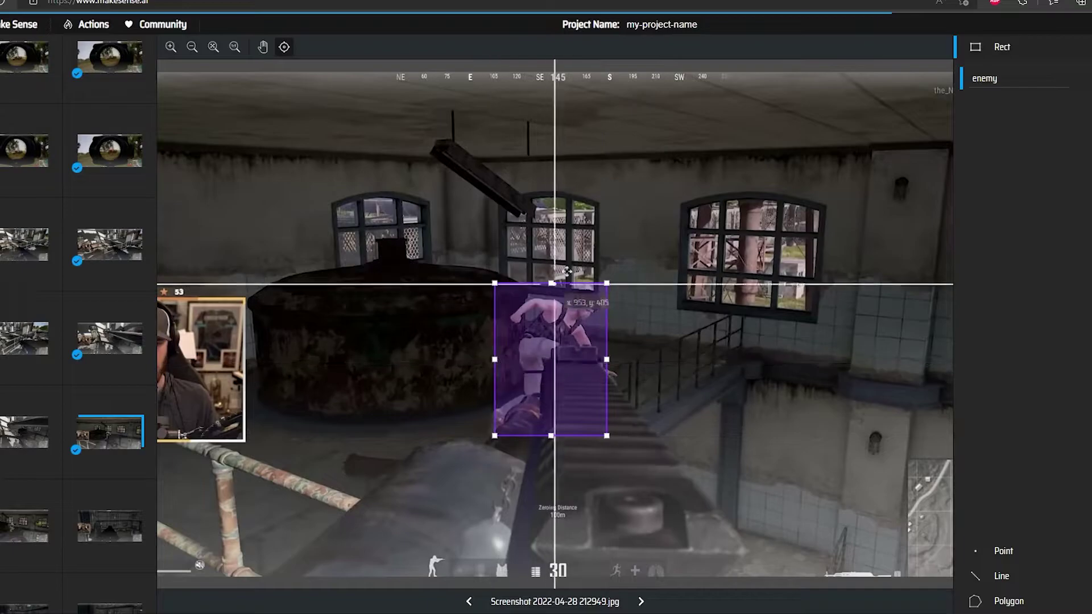
key(ctrl+Right)
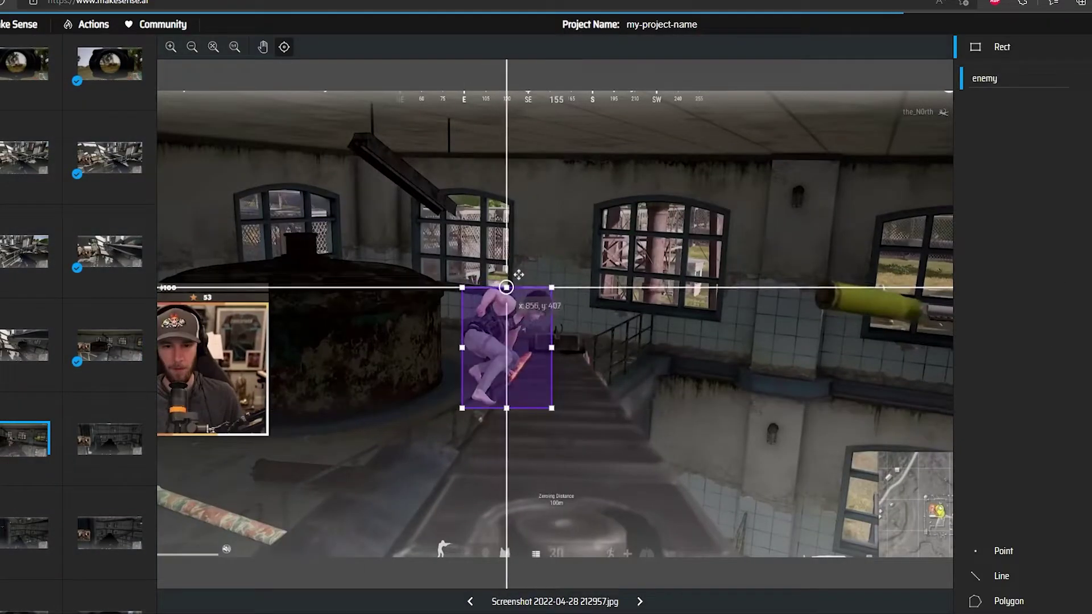
Step: Draw enemy bounding boxes in the three screenshots that follow Screenshot 2022-04-28 212957.jpg
key(ctrl+Right)
drag(618, 284, 639, 346)
click(22, 527)
scroll(621, 311, up, 5)
scroll(74, 459, down, 3)
click(105, 361)
scroll(492, 307, up, 4)
drag(528, 306, 526, 344)
Step: Continue through the next five unlabelled screenshots, drawing a bounding box around the enemy in each
key(ctrl+Right)
key(ctrl+Right)
key(ctrl+Right)
drag(530, 301, 586, 406)
key(ctrl+Right)
drag(590, 336, 614, 375)
key(ctrl+Right)
Step: Draw an enemy bounding box in each of the next two grassland scope screenshots
click(28, 547)
scroll(592, 341, up, 3)
click(88, 558)
scroll(597, 341, up, 3)
scroll(35, 482, down, 3)
Step: Box the close-range enemy in the screenshot before Screenshot 2022-04-28 213821.jpg and the enemy by the tree in Screenshot 2022-04-28 213821.jpg itself
click(35, 482)
scroll(534, 324, up, 3)
drag(502, 284, 599, 441)
click(112, 484)
scroll(534, 324, up, 3)
drag(500, 255, 623, 439)
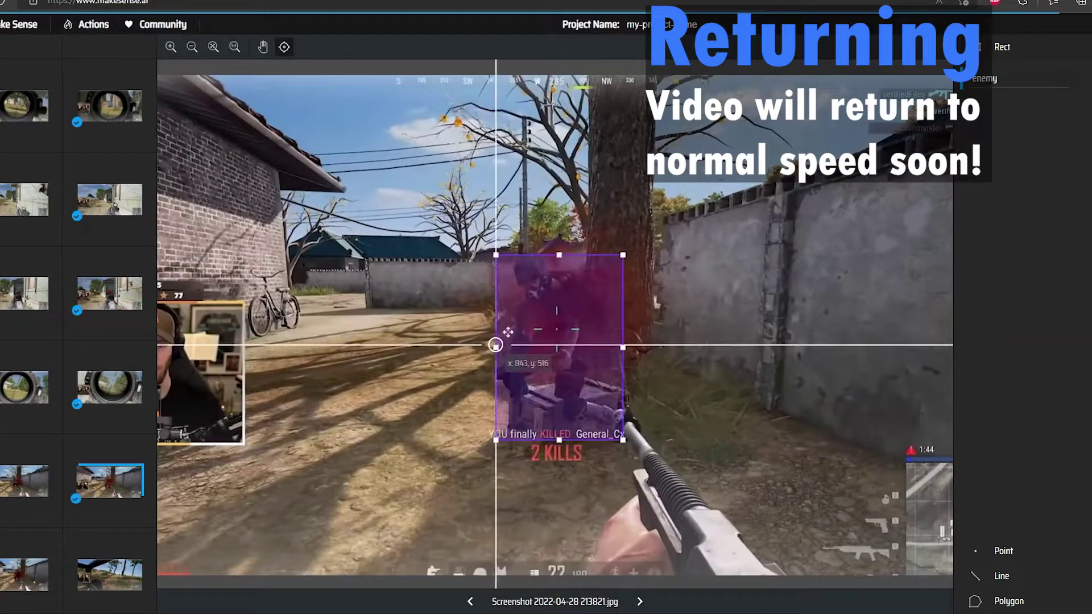
Step: Box the enemy in the screenshot after Screenshot 2022-04-28 213821.jpg and the distant standing enemy in Screenshot 2022-04-28 214011.jpg
key(ctrl+Right)
drag(529, 244, 666, 447)
key(ctrl+Right)
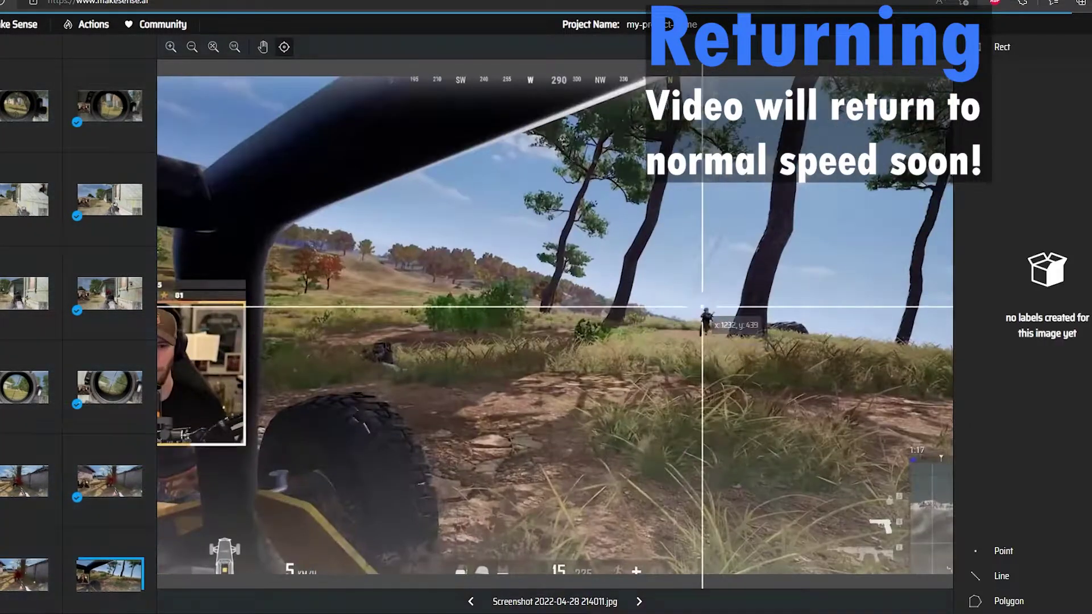
Step: Box the distant enemy in the screenshot following Screenshot 2022-04-28 214011.jpg and move on to Screenshot 2022-04-28 214034.jpg
scroll(89, 510, down, 2)
click(35, 495)
mouse_move(578, 311)
mouse_down()
mouse_move(593, 344)
mouse_move(575, 348)
mouse_up()
scroll(80, 477, down, 1)
click(80, 469)
key(ctrl+Right)
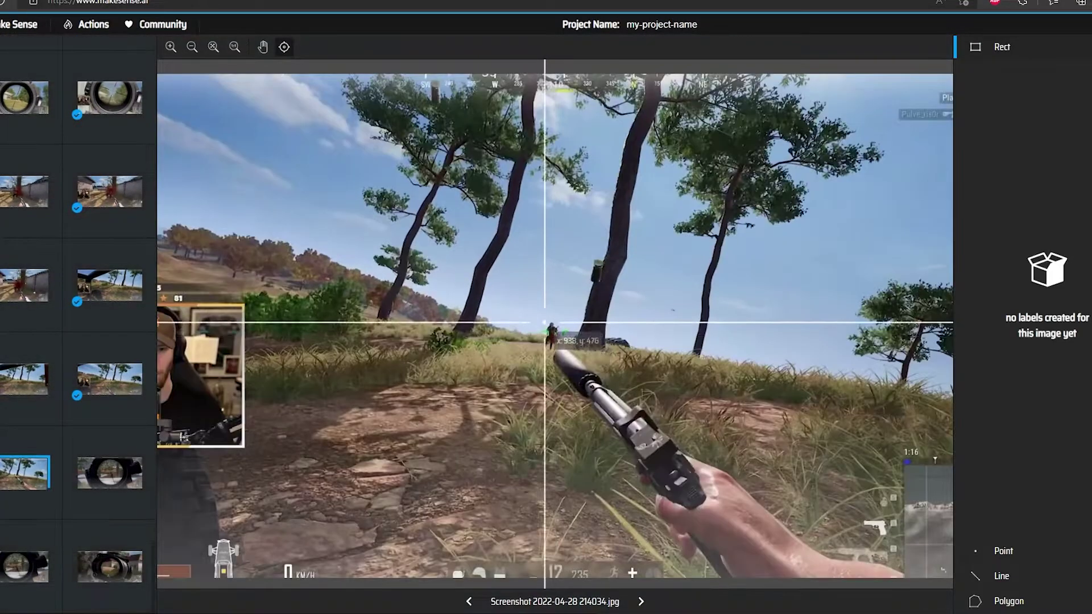
Step: Draw enemy bounding boxes in the remaining screenshots, ending with the scope view in Screenshot 2022-04-28 214228.jpg
key(ctrl+Right)
drag(564, 299, 585, 400)
key(ctrl+Right)
key(ctrl+Right)
scroll(556, 322, up, 1)
drag(548, 320, 567, 335)
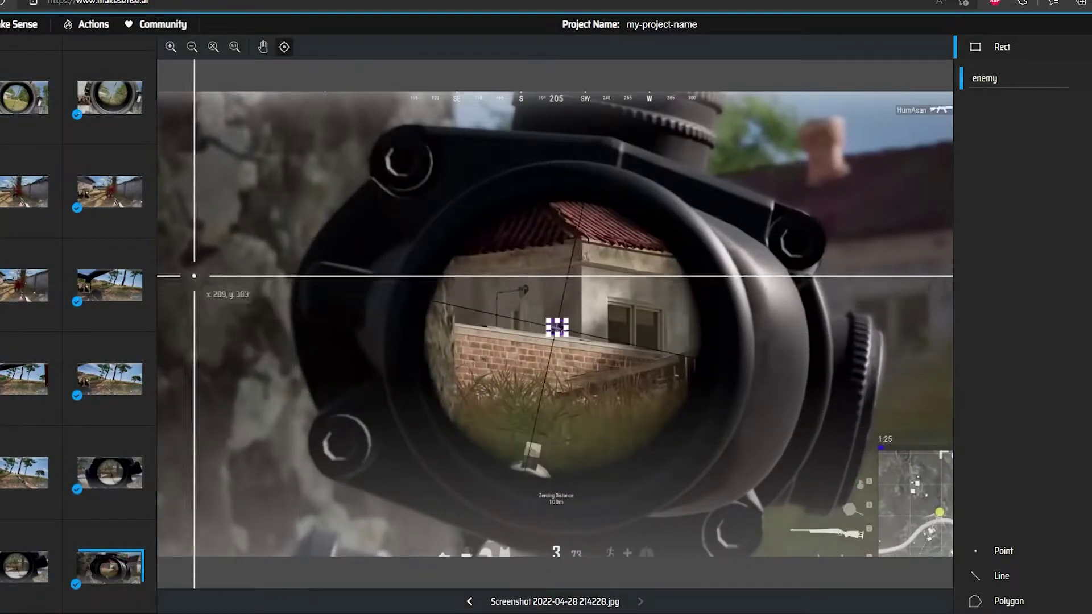
Step: Export the rectangle annotations as a .zip package containing files in YOLO format
scroll(94, 118, down, 15)
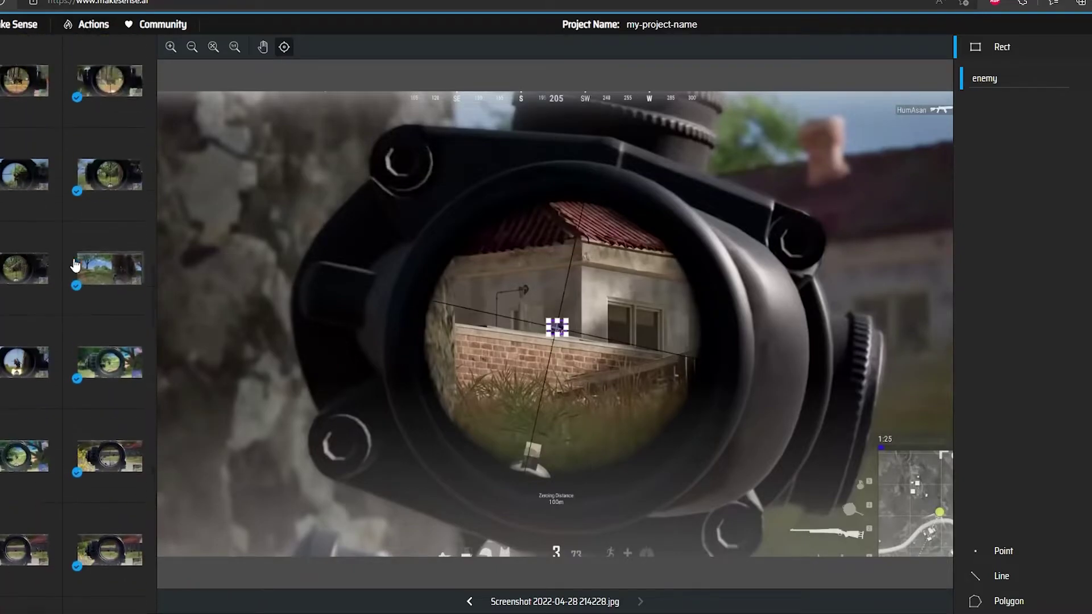
click(88, 25)
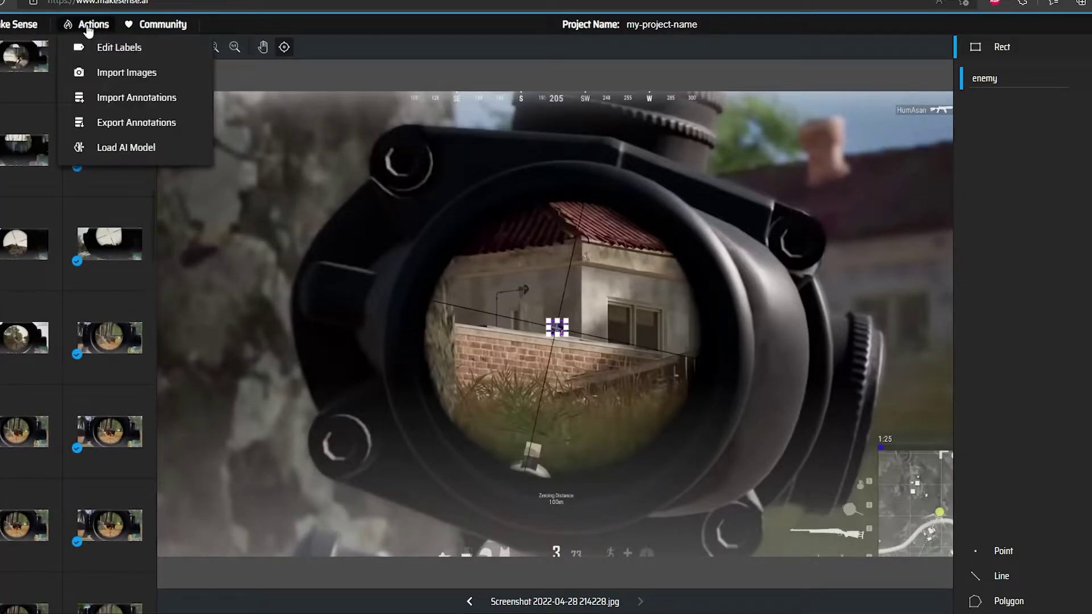
click(137, 122)
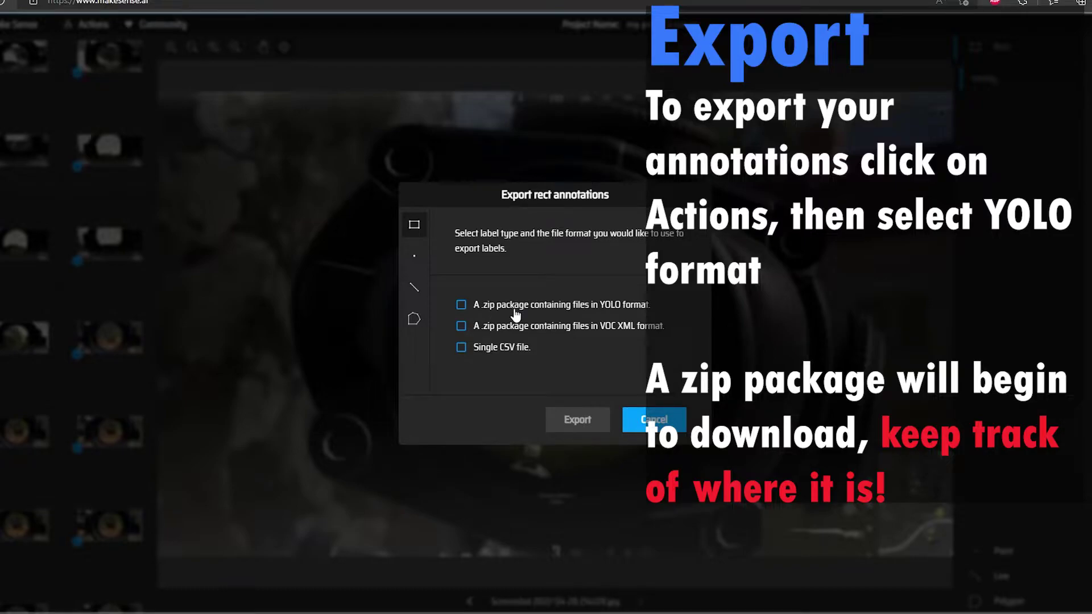
click(577, 419)
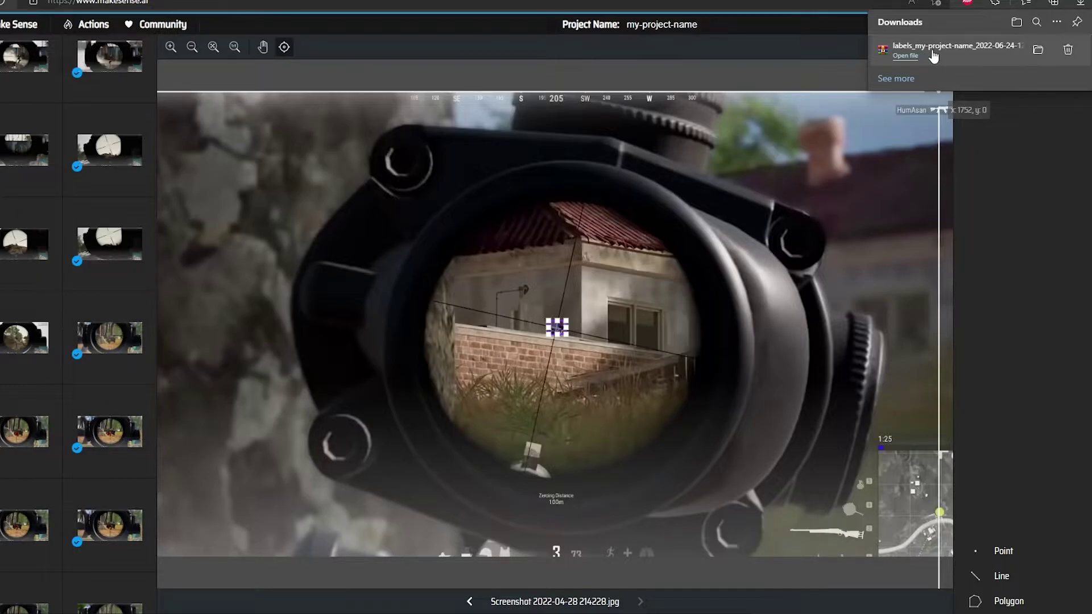
Step: Open the downloaded labels archive in WinRAR, dismiss the licence reminder and look through its text files
click(932, 54)
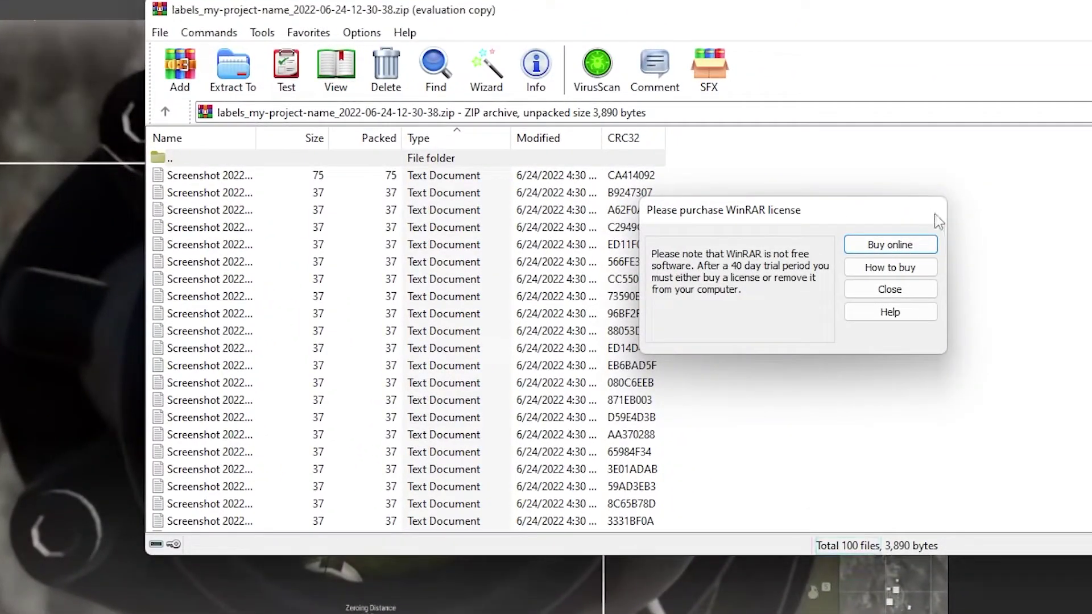
click(938, 213)
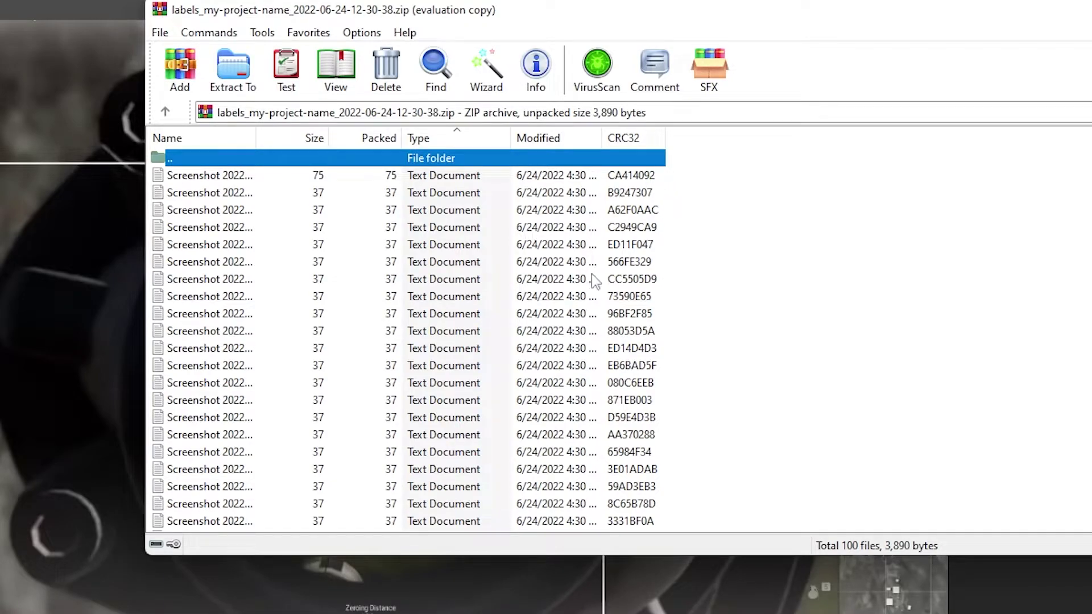
drag(682, 182, 591, 565)
click(750, 402)
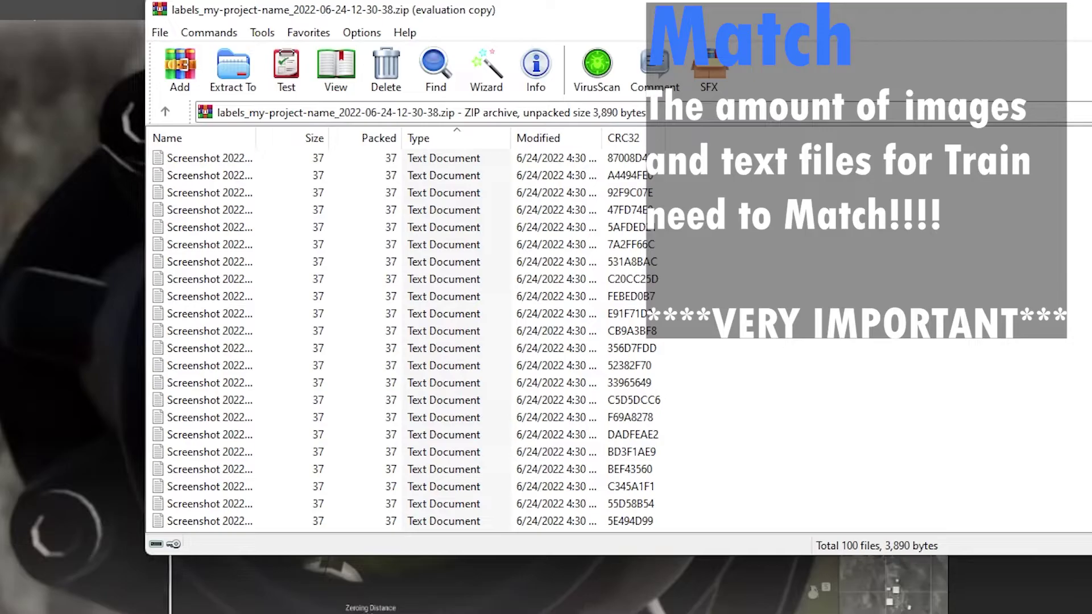
Step: Place the archive window beside the File Explorer window of the PUBG images folder and return to the start of its file list
key(alt+Tab)
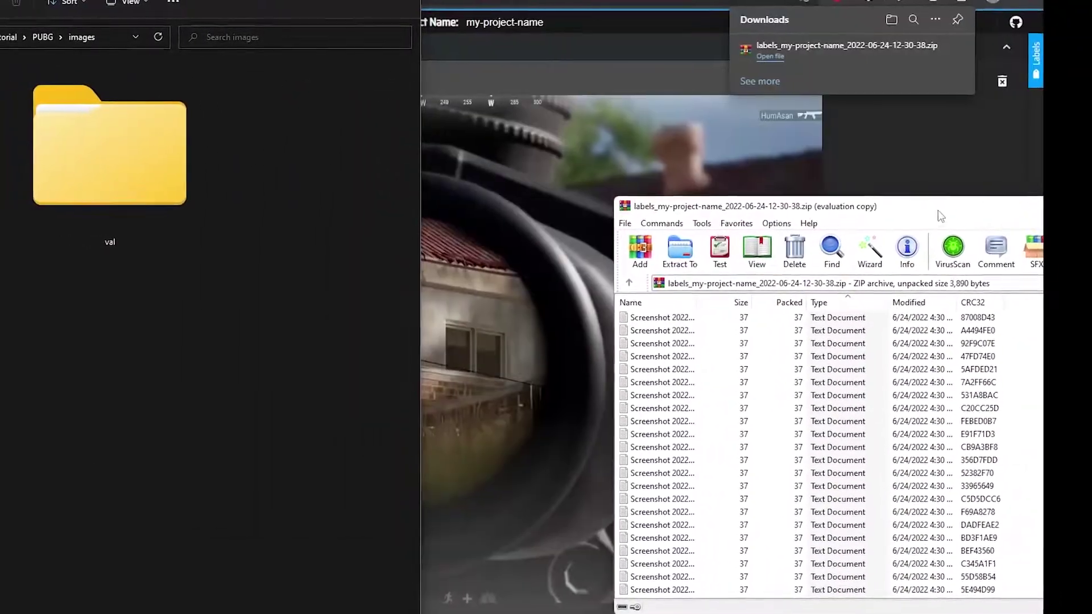
drag(946, 209, 1040, 189)
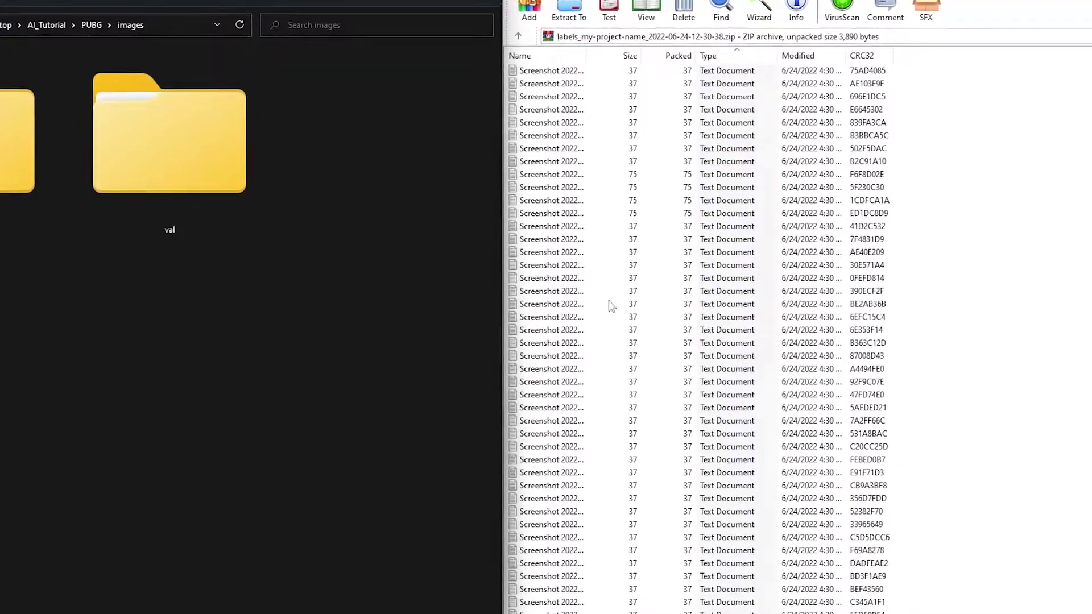
click(565, 239)
scroll(575, 233, up, 12)
scroll(577, 219, up, 2)
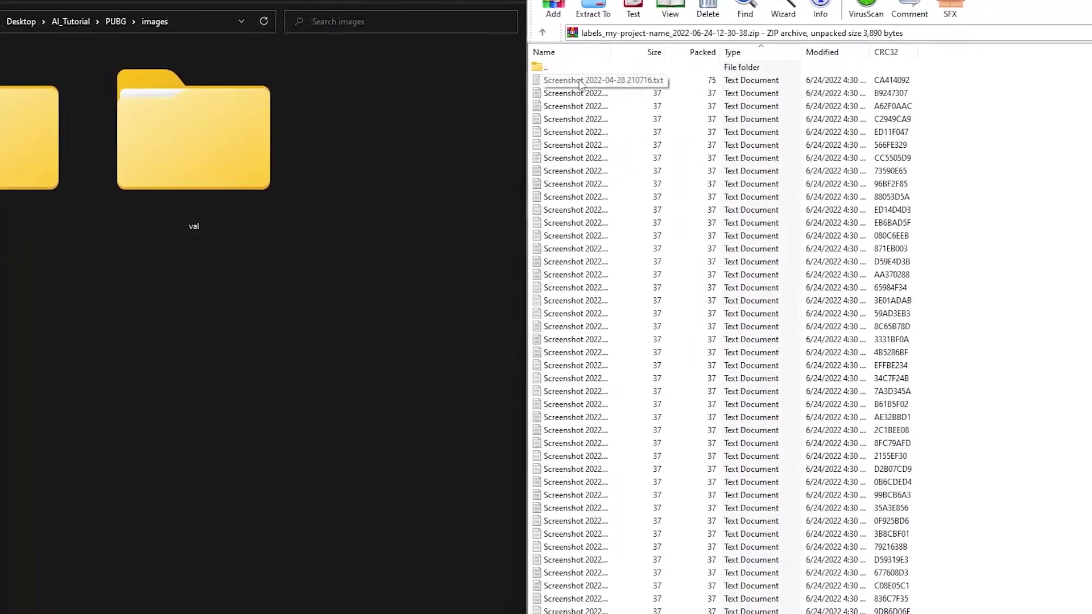
Step: Open Screenshot 2022-04-28 210716.txt from the archive, examine its second bounding-box line, and close the file
click(644, 85)
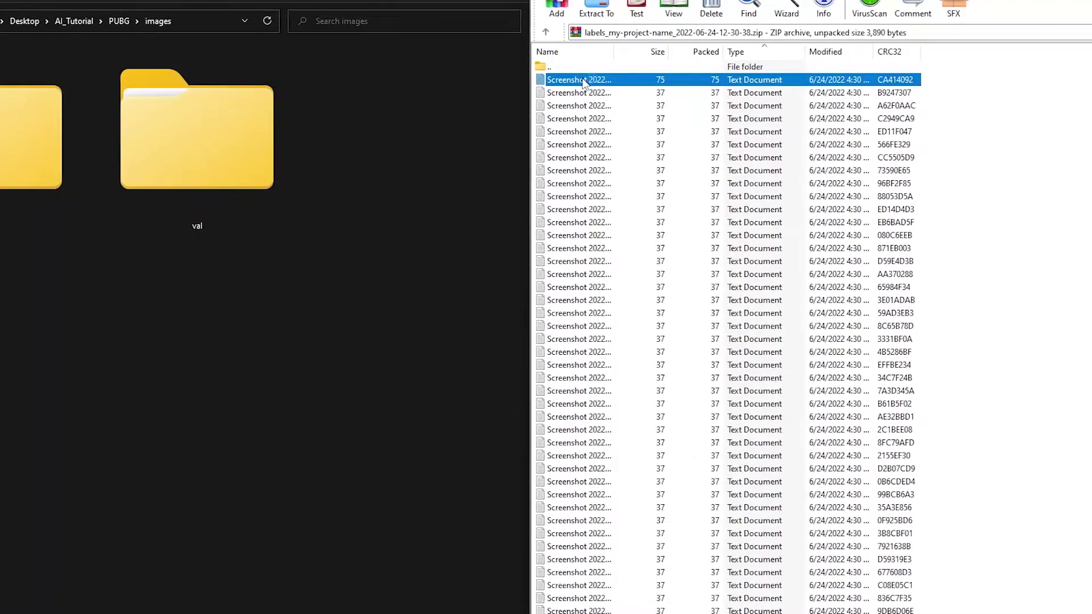
double_click(649, 85)
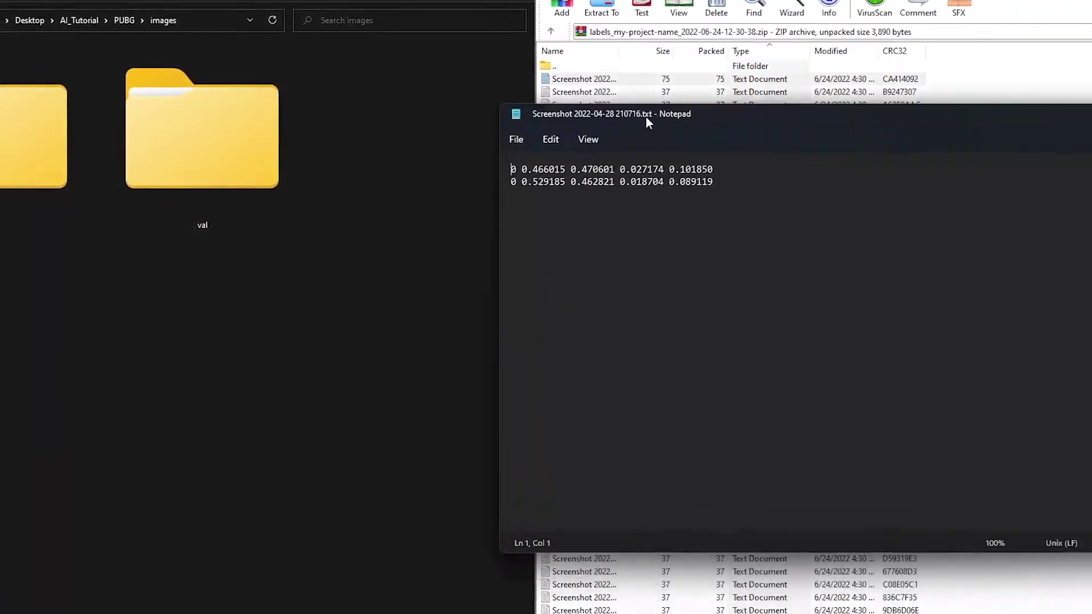
drag(730, 169, 502, 187)
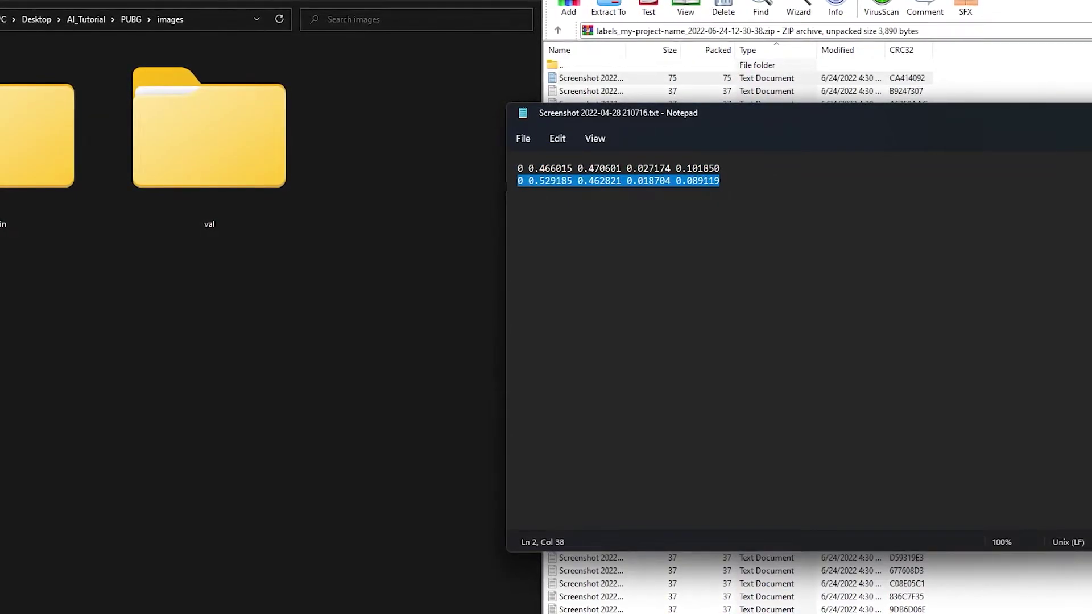
drag(797, 119, 573, 146)
click(1003, 141)
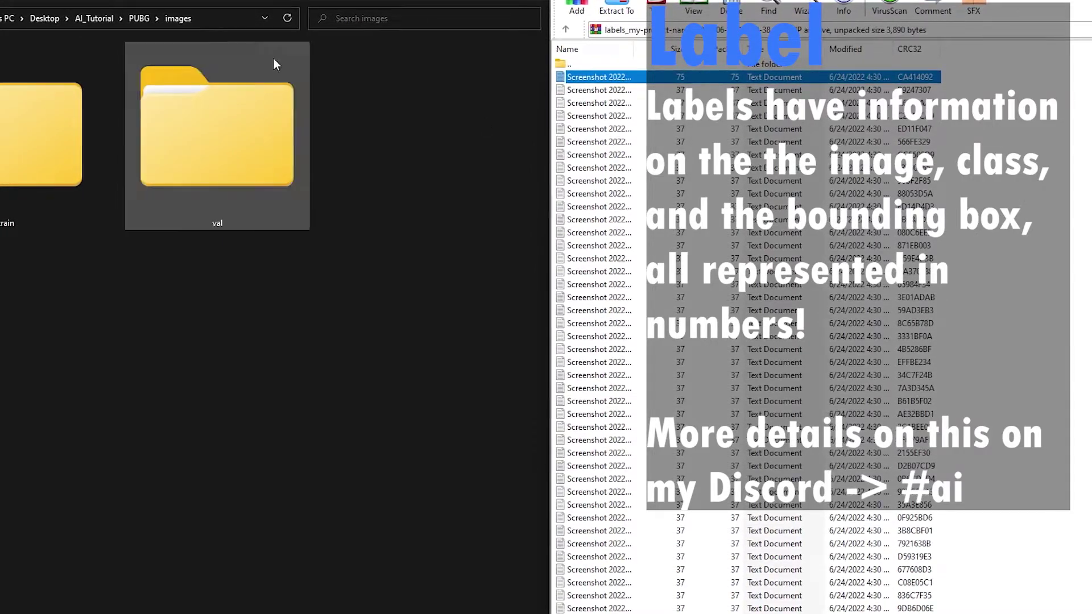
Step: Go up to the PUBG folder in File Explorer and open its labels folder
click(181, 21)
click(149, 20)
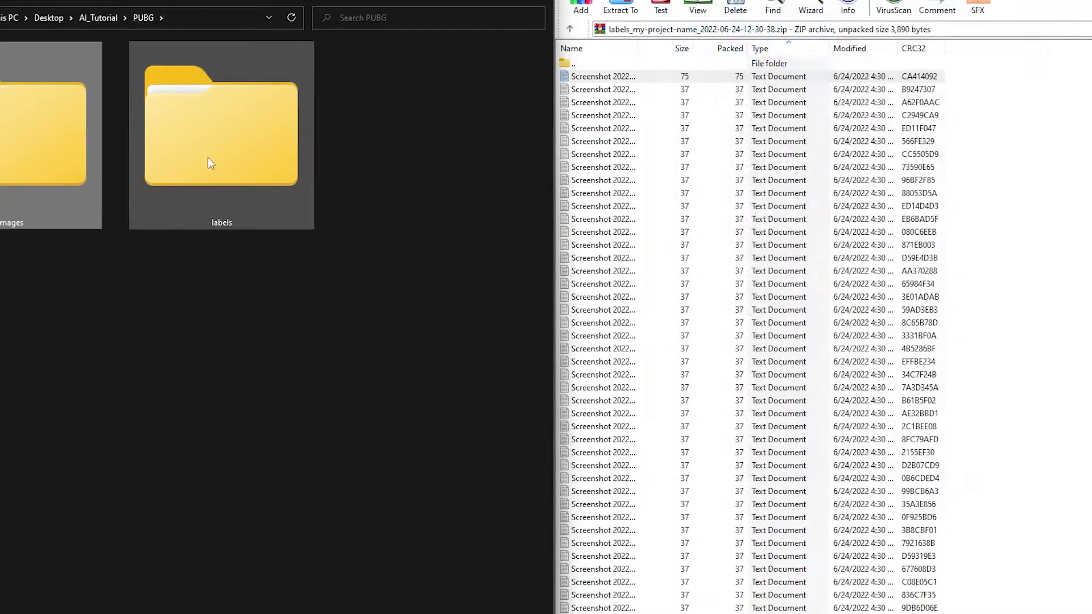
click(207, 164)
double_click(210, 164)
Step: Select all label text files in the archive and extract them into the train folder inside PUBG/labels
click(638, 90)
click(641, 77)
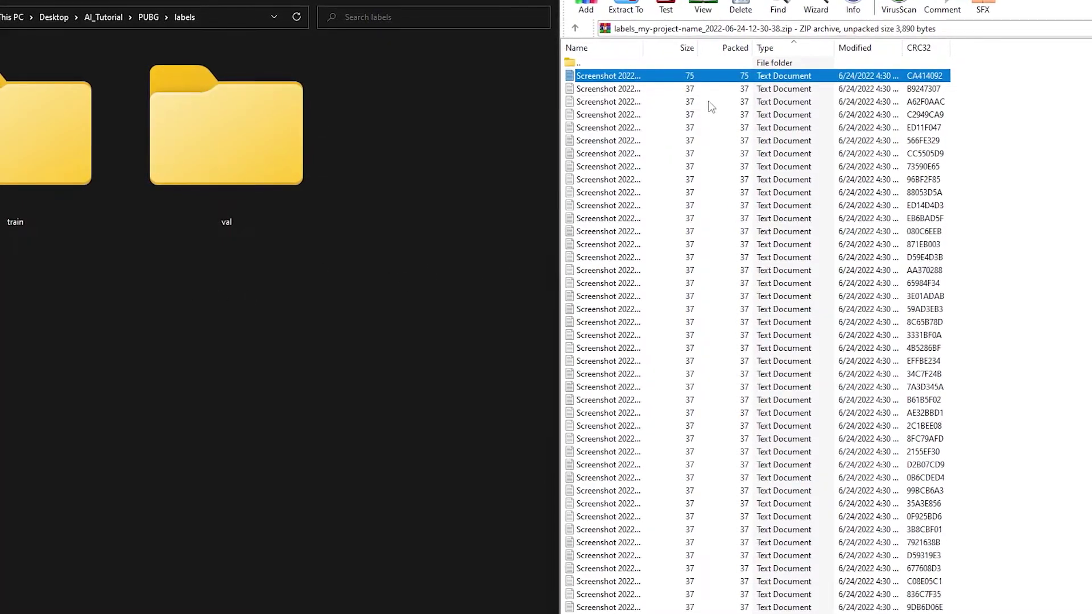
drag(989, 81, 781, 613)
click(974, 433)
click(640, 374)
key(ctrl+a)
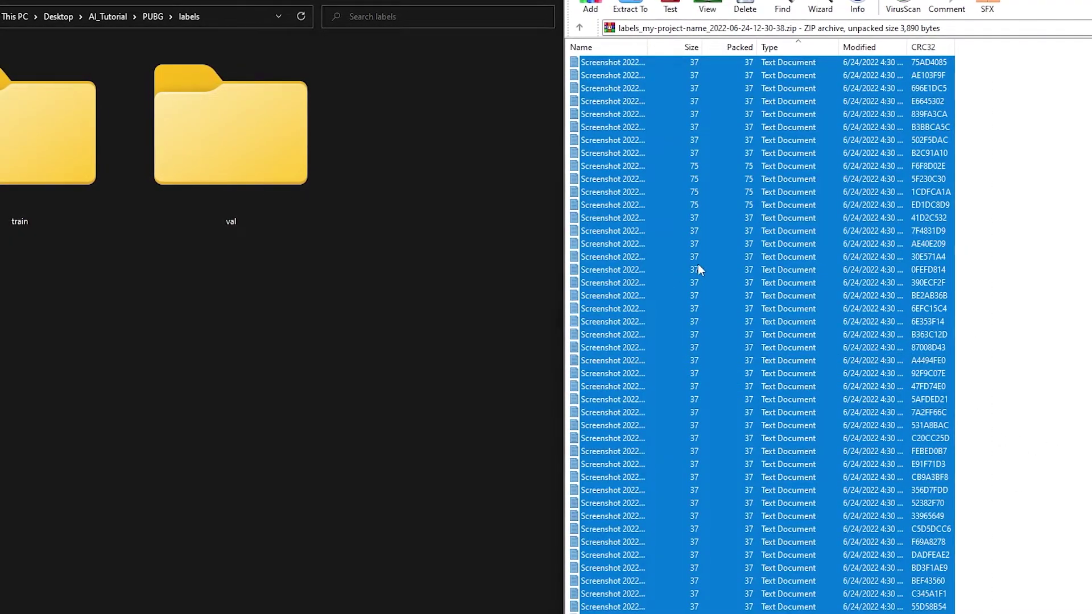
drag(448, 174, 35, 153)
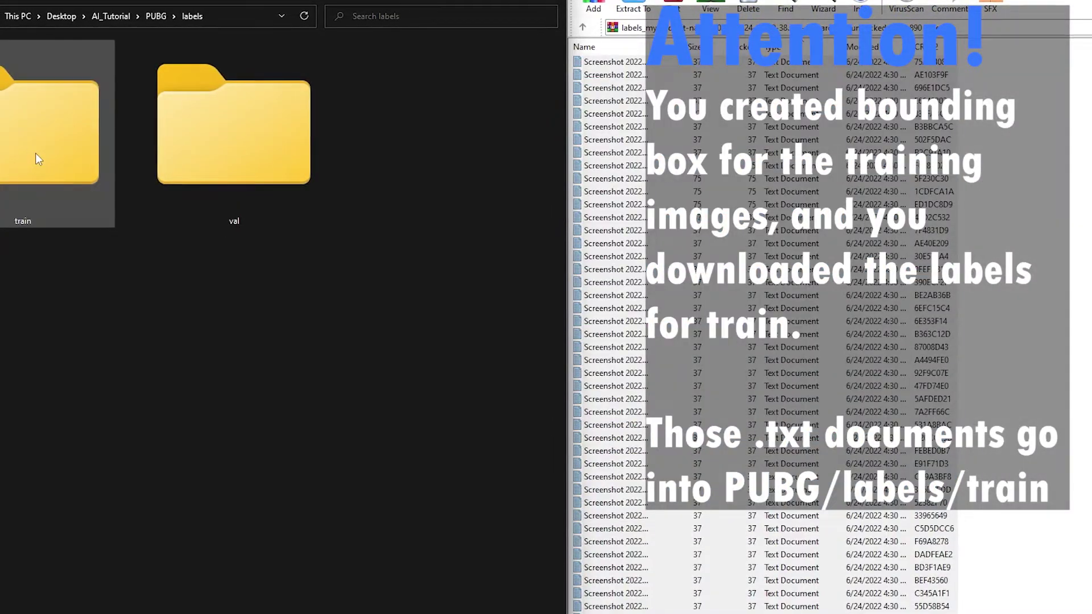
Step: Check the extracted text files in PUBG/labels/train, return to the PUBG folder and open its images folder
double_click(36, 152)
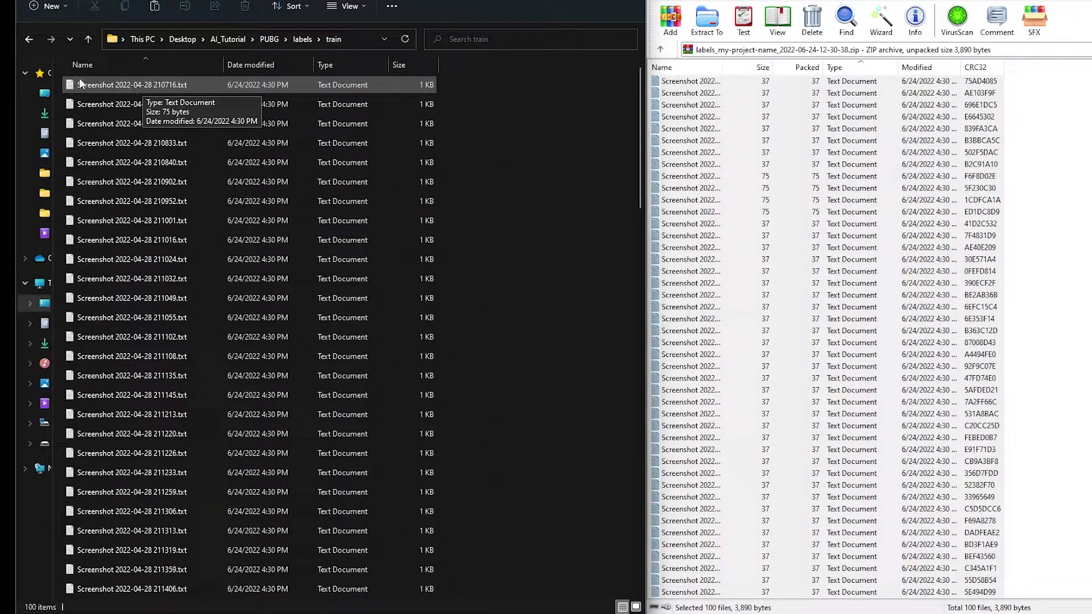
click(34, 41)
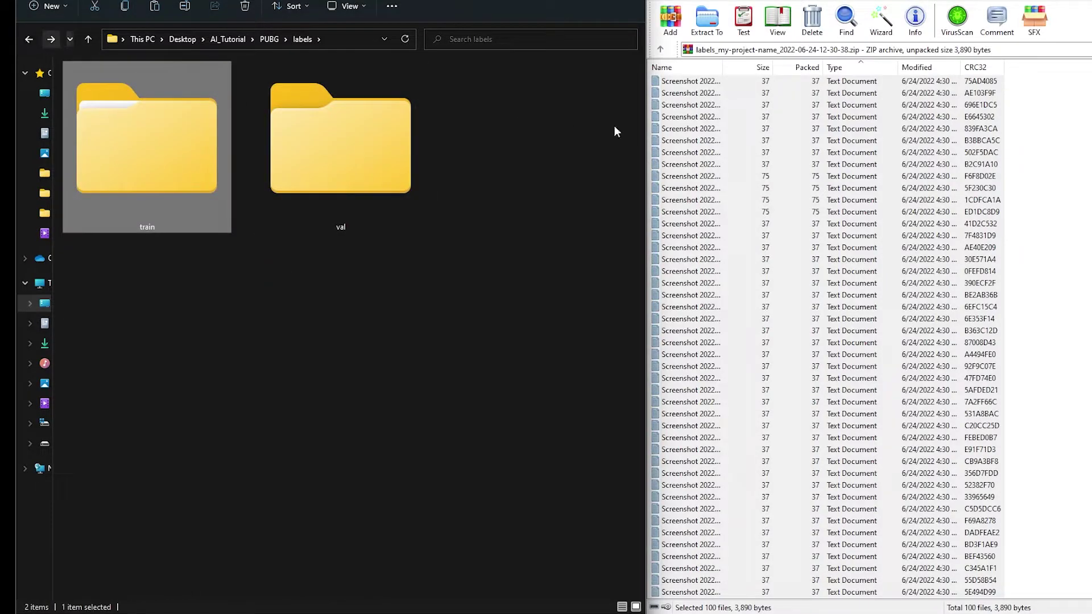
click(29, 40)
double_click(182, 150)
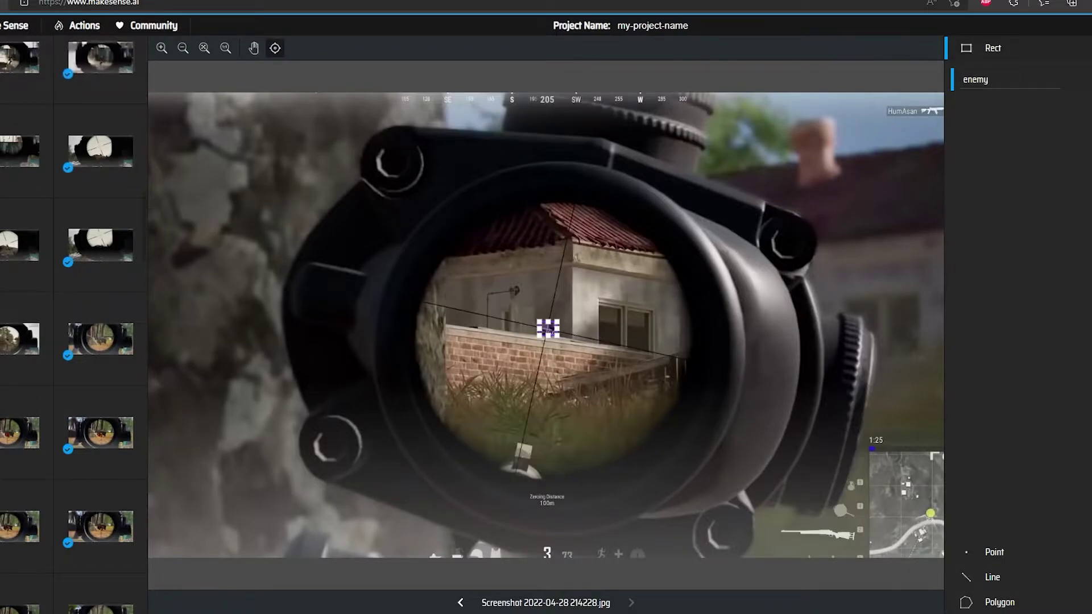
Step: Reload Make Sense in the browser, discarding the current project, and start a new one
click(1, 3)
click(604, 69)
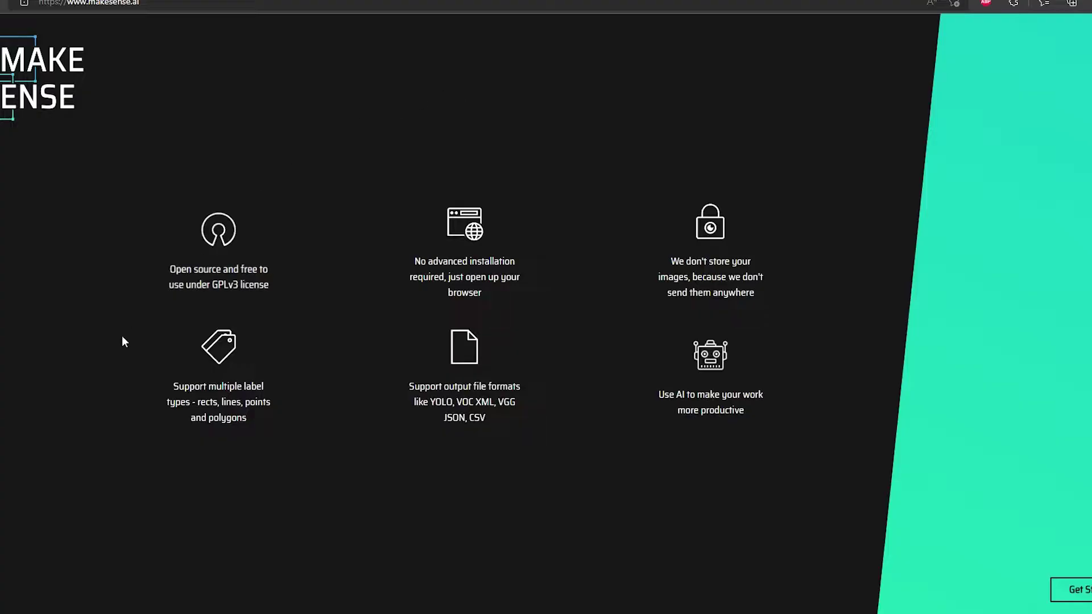
click(1071, 590)
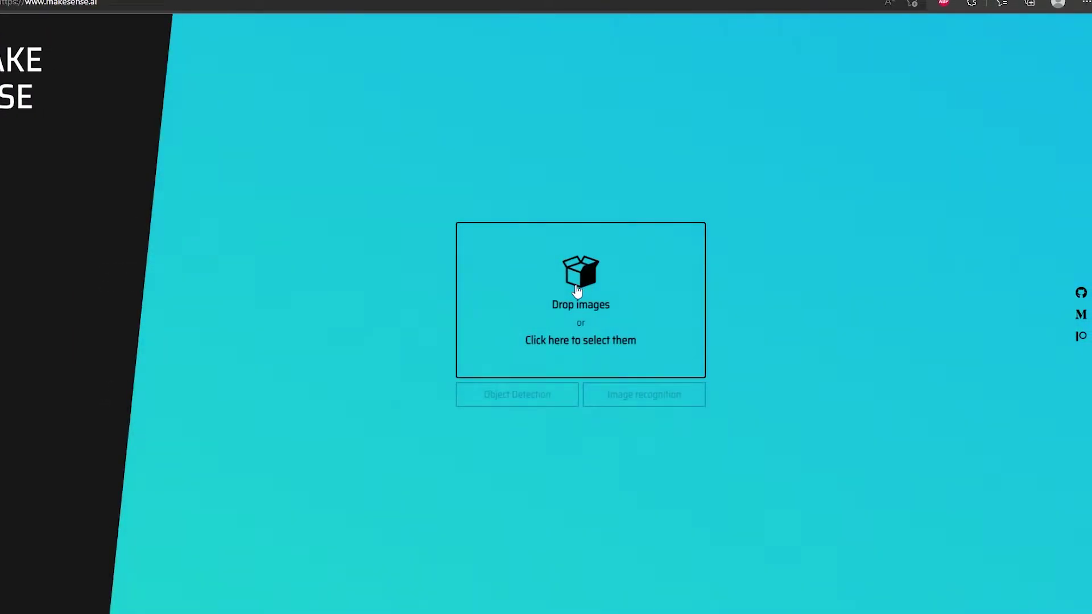
Step: Load all images from the PUBG/images/val folder into the new project
click(583, 291)
click(308, 183)
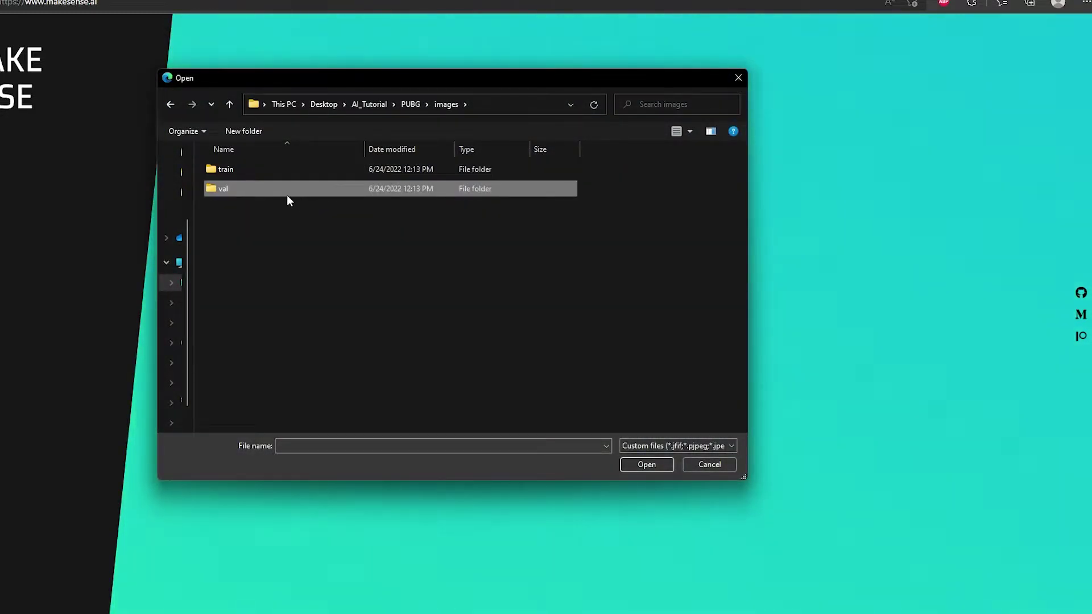
double_click(247, 190)
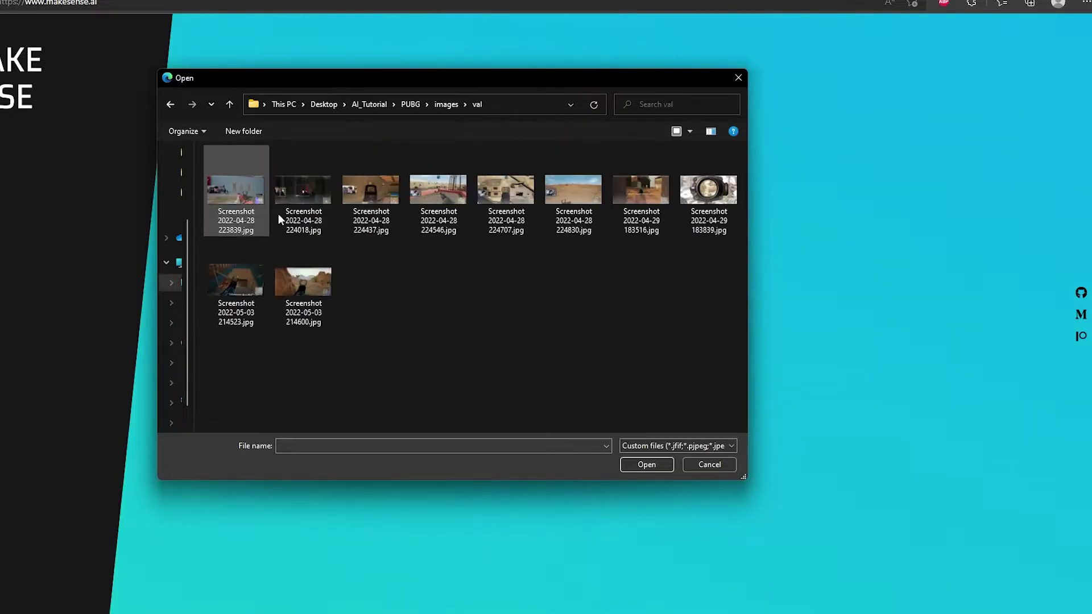
click(357, 220)
key(ctrl+a)
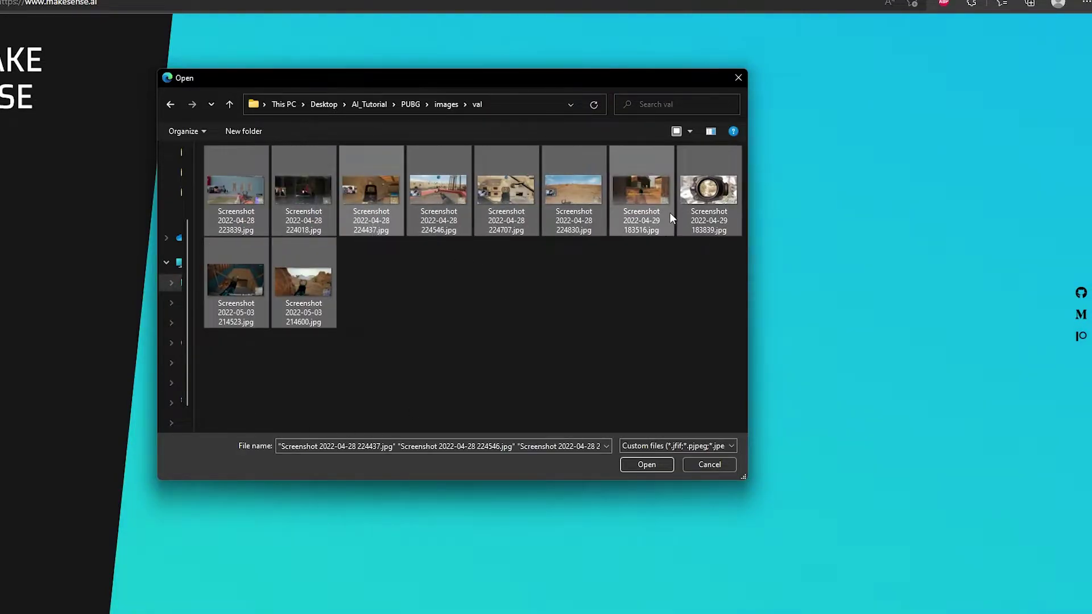
click(647, 465)
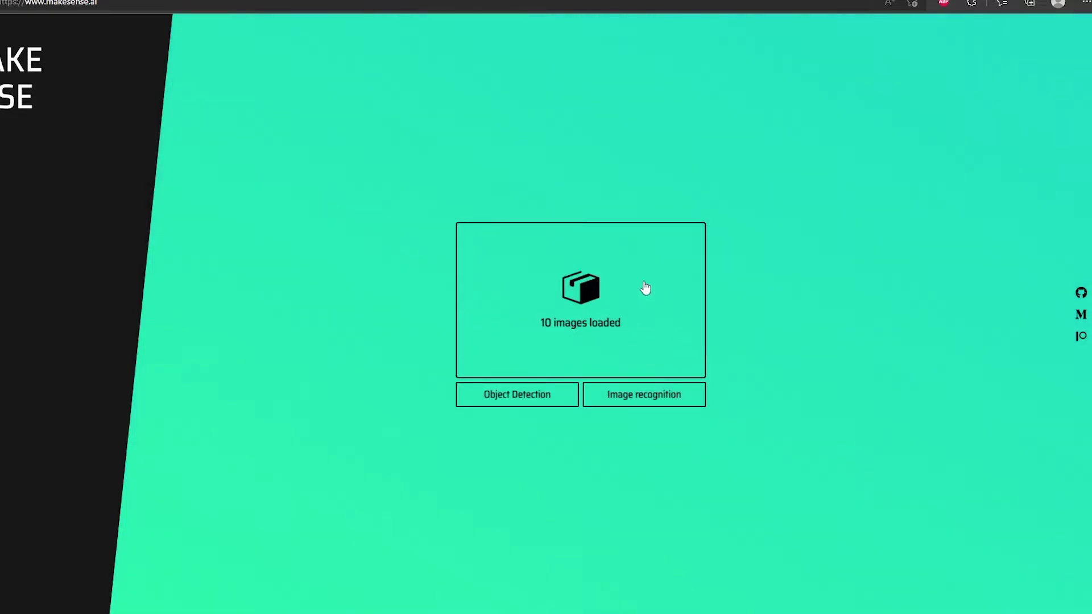
Step: Set the project up for object detection with a single label named enemy and start it
click(528, 405)
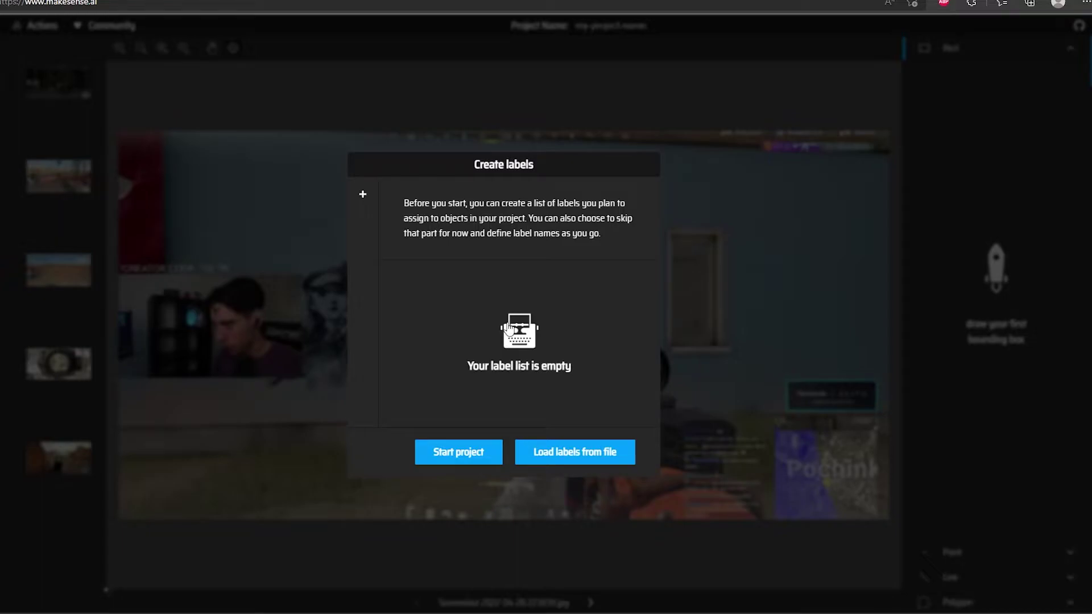
text(enemy)
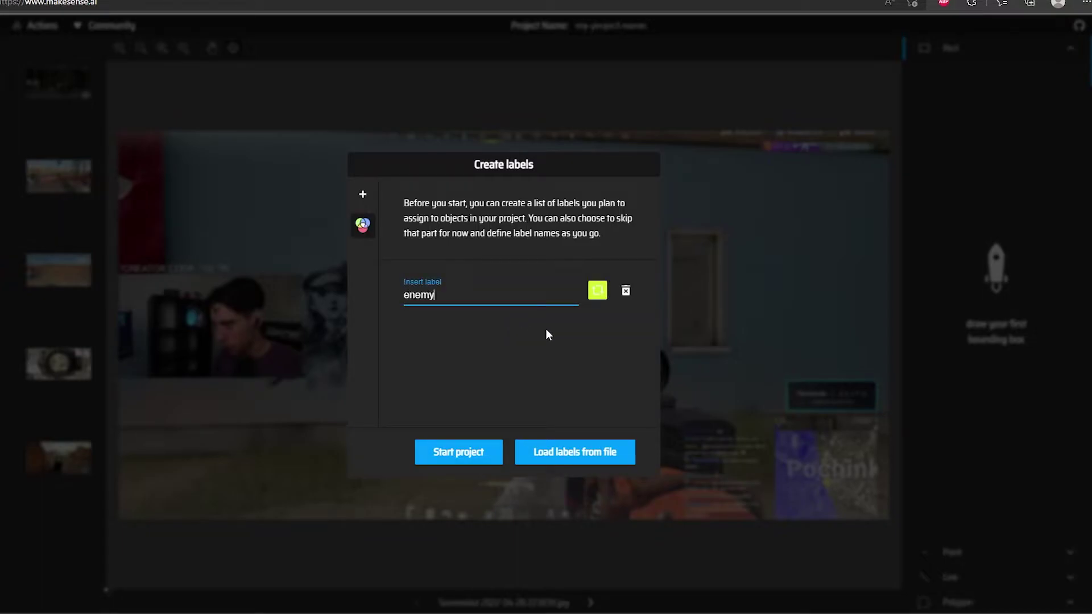
key(Return)
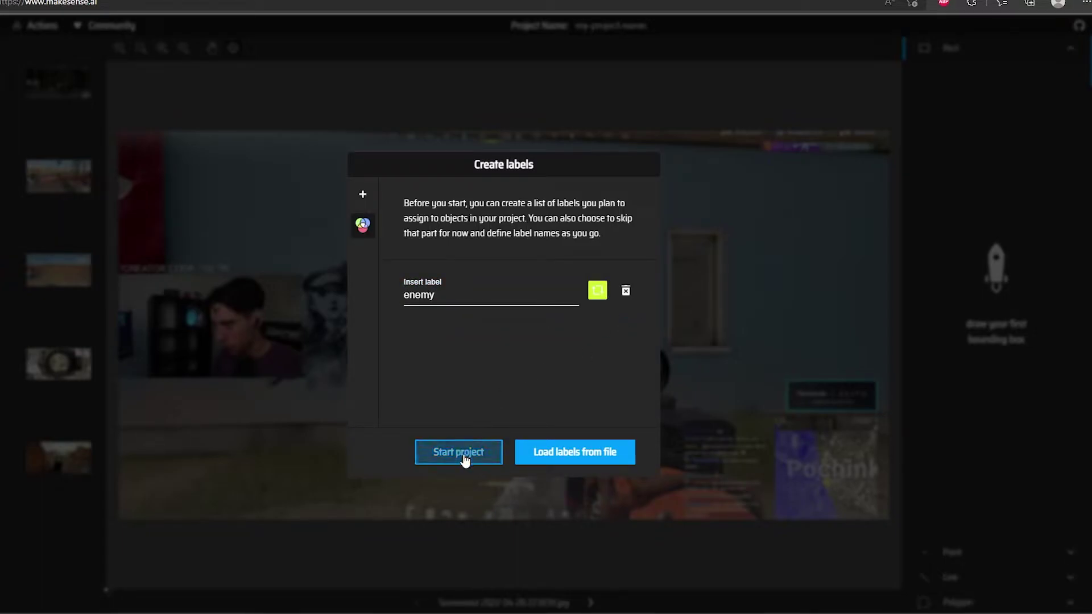
click(458, 453)
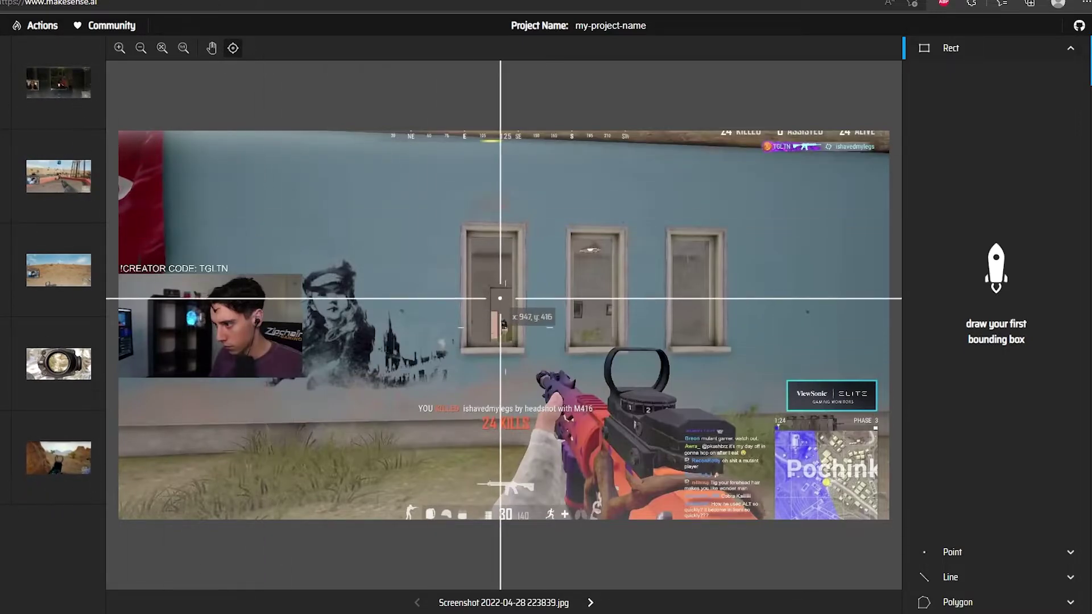
Step: Draw a box around the enemy behind the leftmost window in Screenshot 2022-04-28 223839.jpg and label it enemy
scroll(501, 309, up, 5)
drag(499, 307, 518, 368)
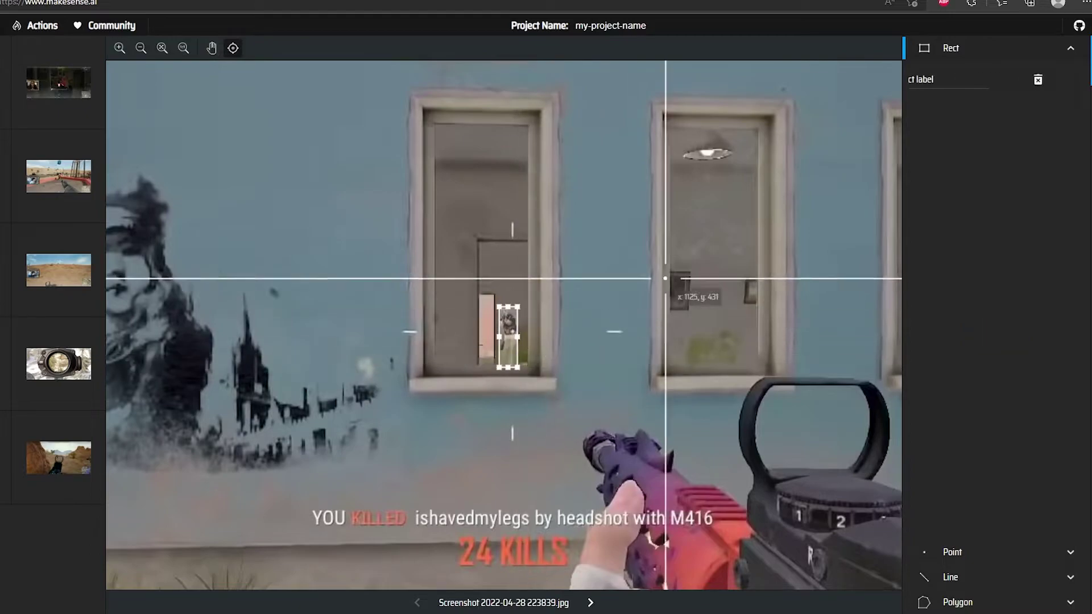
click(964, 83)
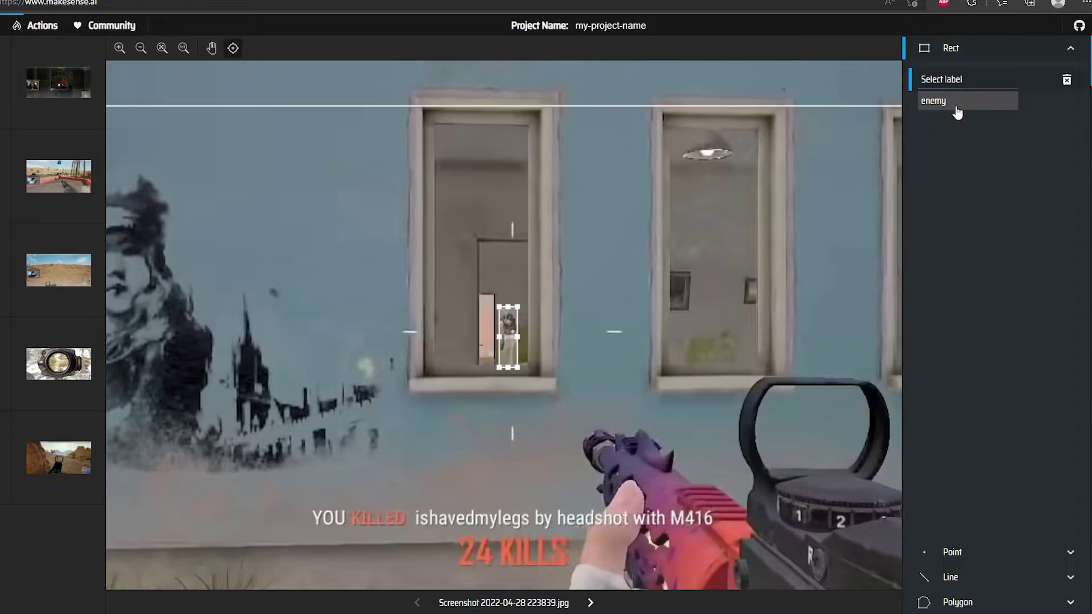
click(956, 107)
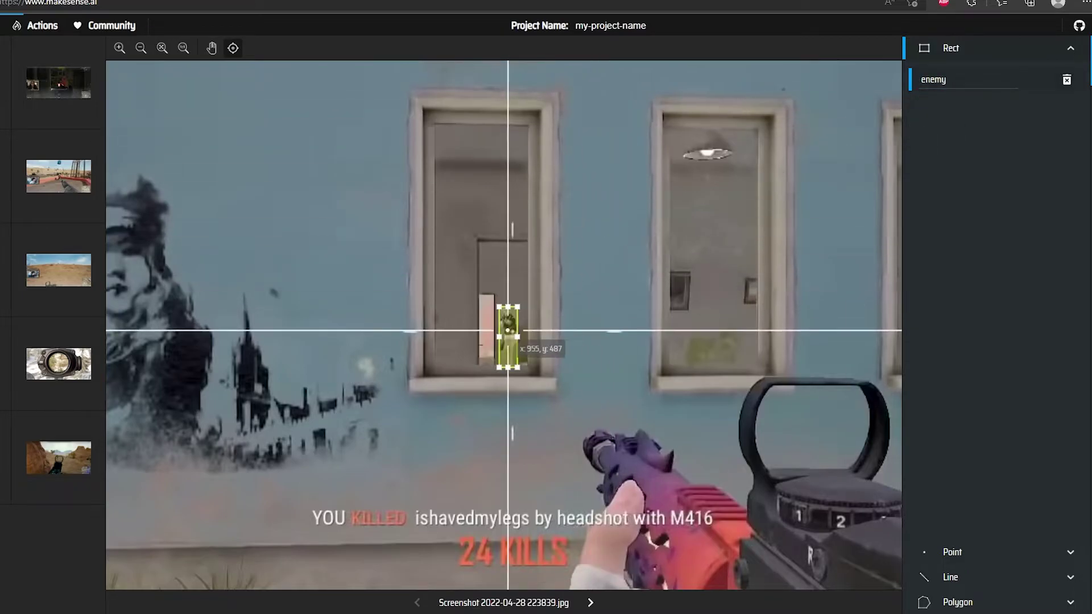
Step: Box the enemy in each of the 2022-04-28 screenshots 224018, 224437 and 224546 with the enemy label
click(74, 95)
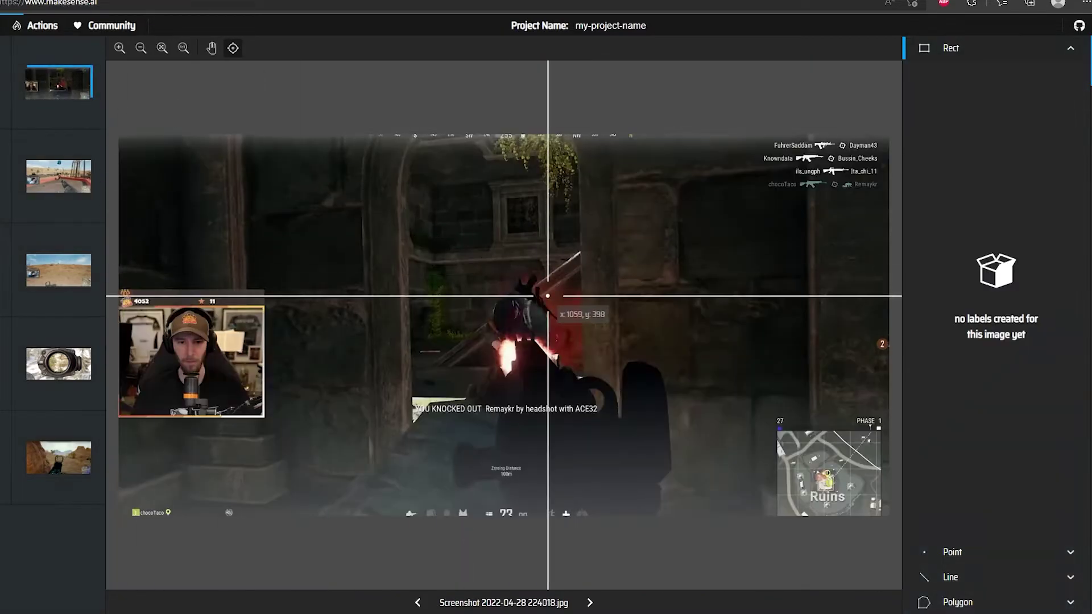
drag(489, 294, 551, 377)
key(ctrl+Right)
drag(486, 291, 529, 370)
click(98, 185)
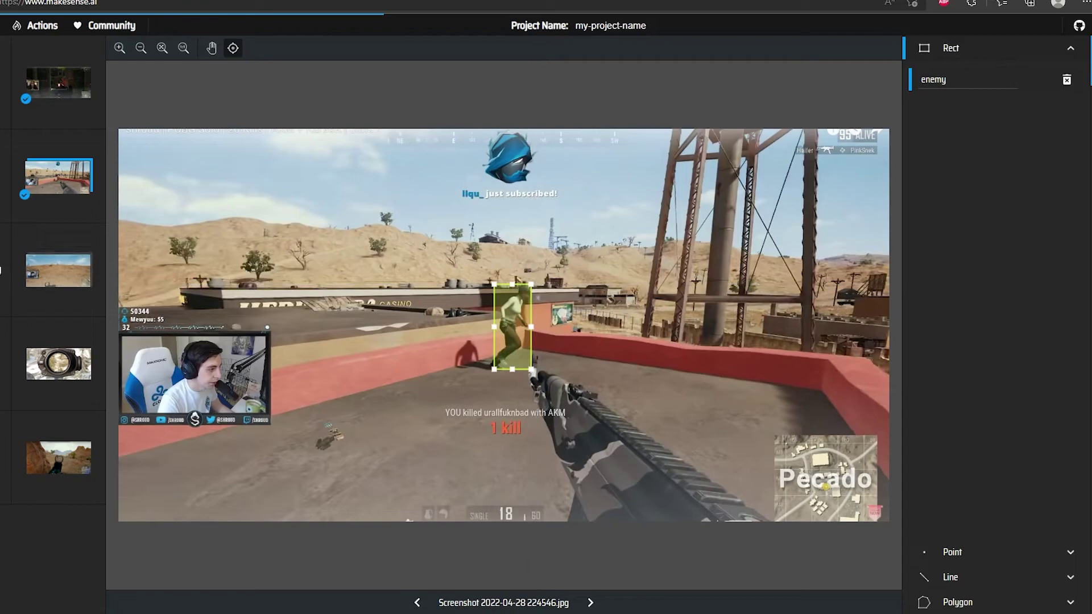
key(ctrl+Right)
drag(492, 311, 504, 341)
key(ctrl+Right)
drag(492, 237, 538, 311)
key(ctrl+Right)
scroll(536, 288, up, 10)
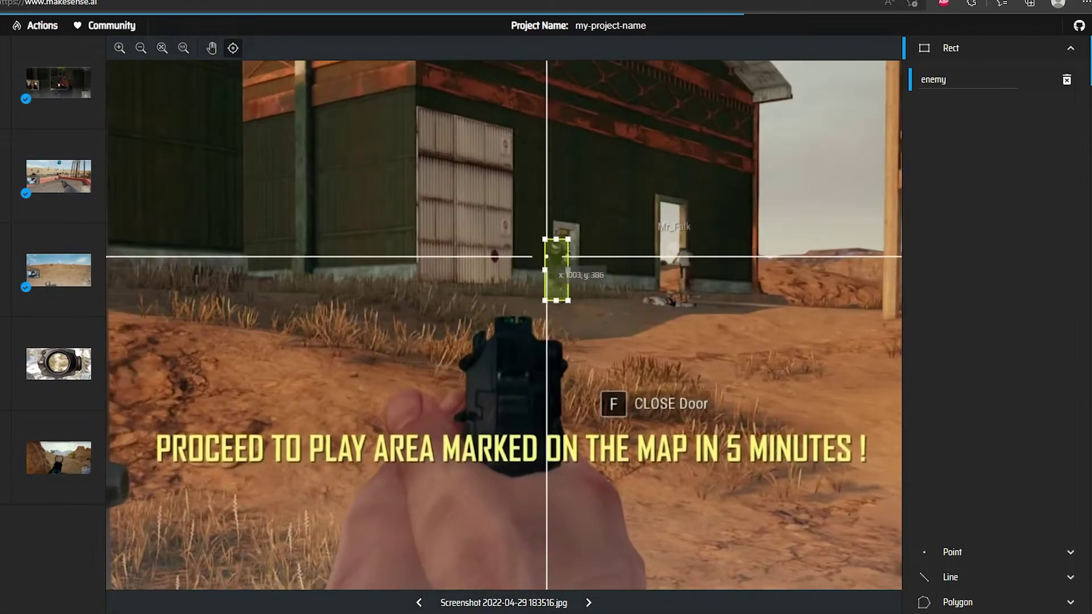
key(ctrl+Right)
scroll(509, 300, up, 10)
mouse_move(439, 208)
mouse_down()
mouse_move(452, 251)
mouse_move(563, 364)
mouse_up()
key(ctrl+Right)
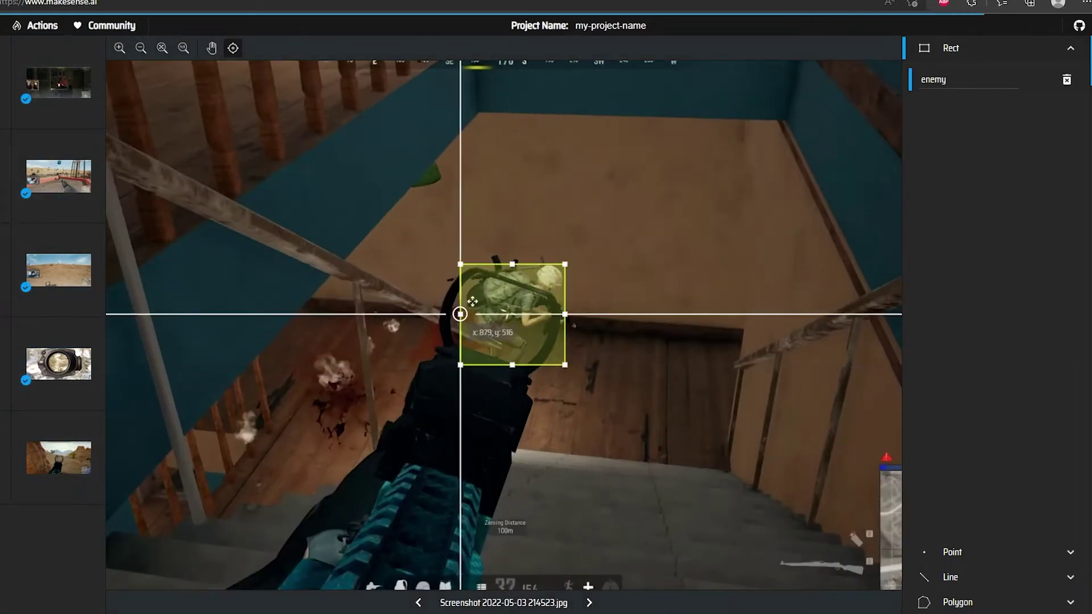
key(ctrl+Right)
drag(475, 301, 495, 345)
scroll(449, 279, down, 3)
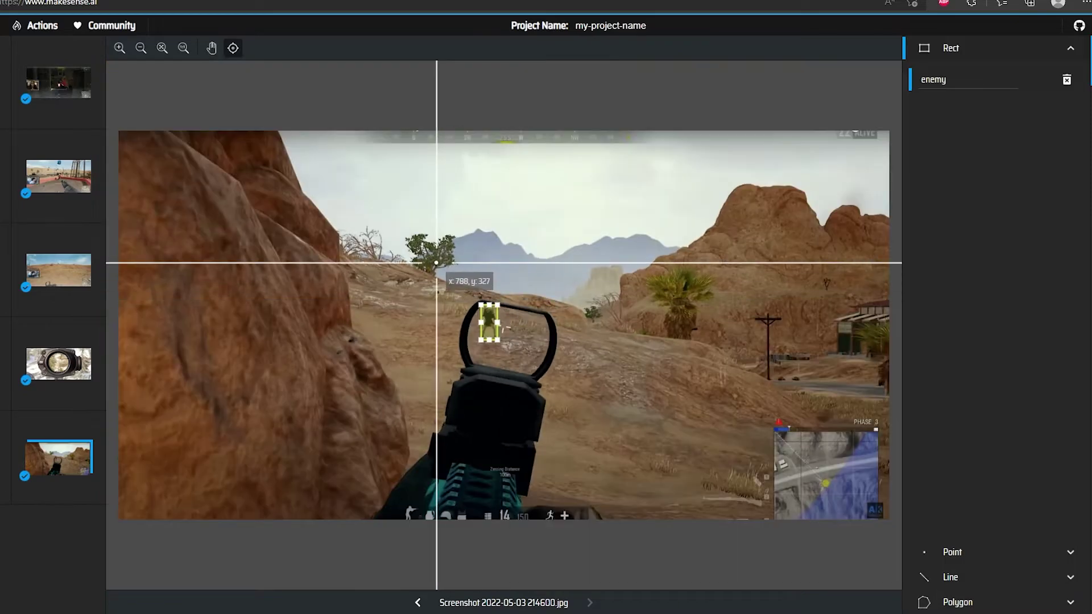
Step: Export the annotations as a zip of YOLO files, open the newly downloaded archive and select all its text files
click(50, 29)
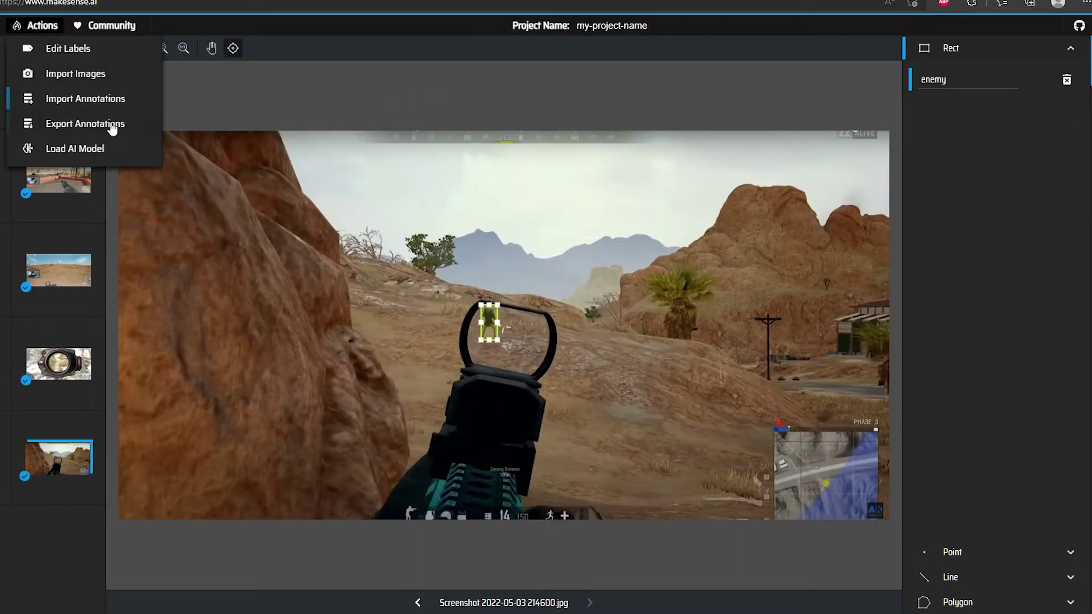
click(113, 126)
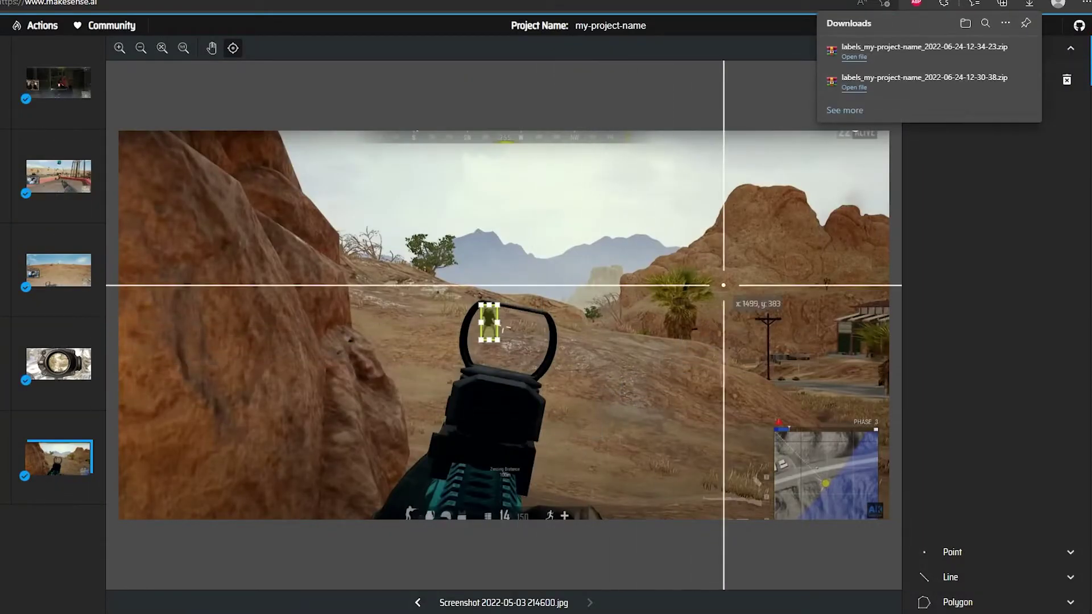
click(875, 54)
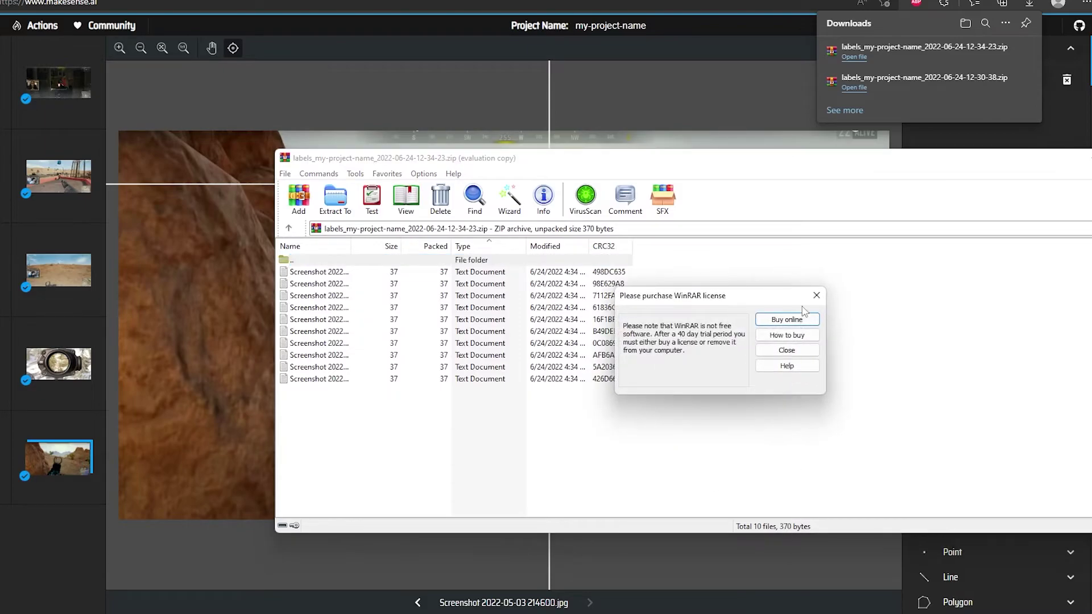
click(815, 295)
drag(469, 416, 500, 278)
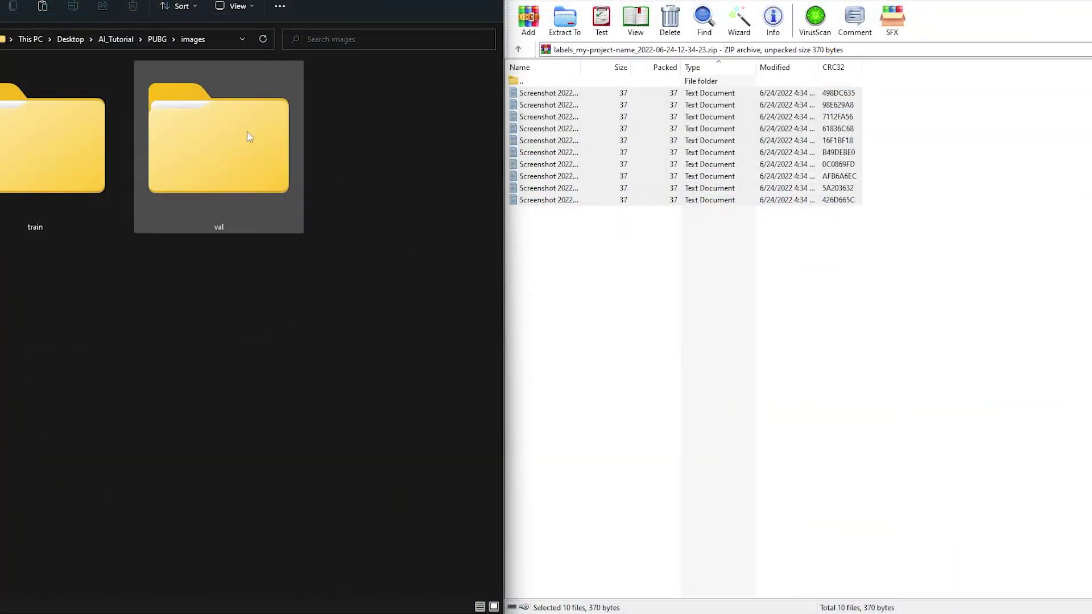
Step: Extract all label text files from the archive into the PUBG/labels/val folder
click(157, 41)
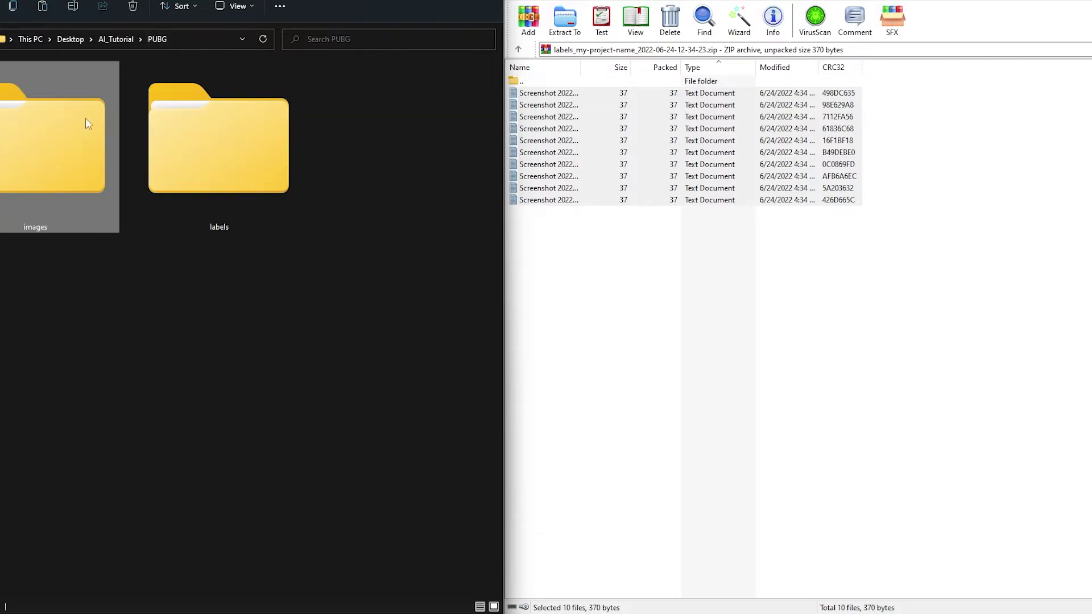
double_click(191, 166)
double_click(199, 166)
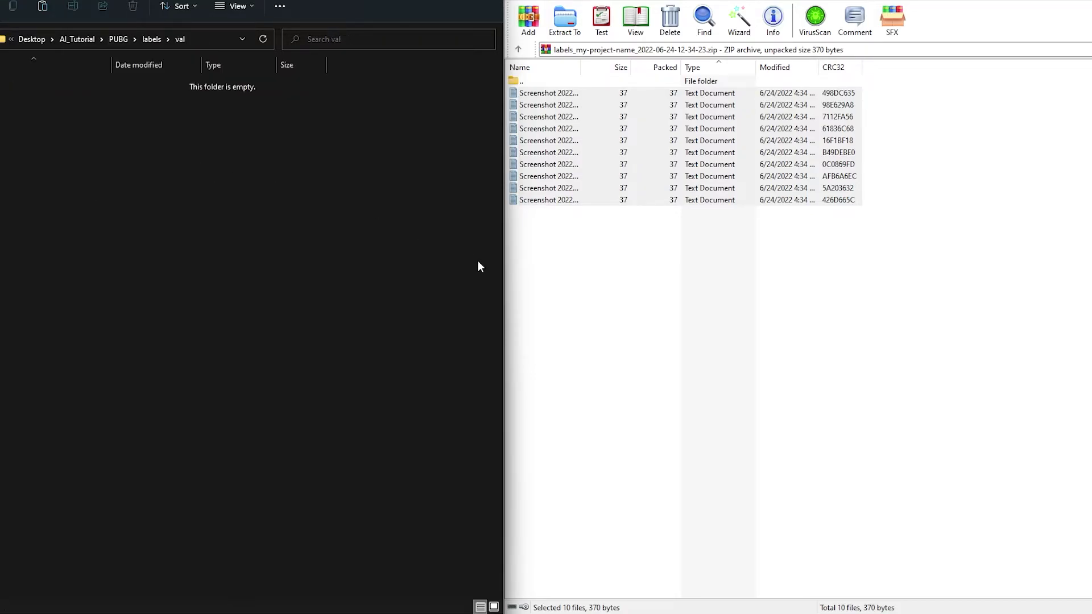
drag(583, 239, 522, 103)
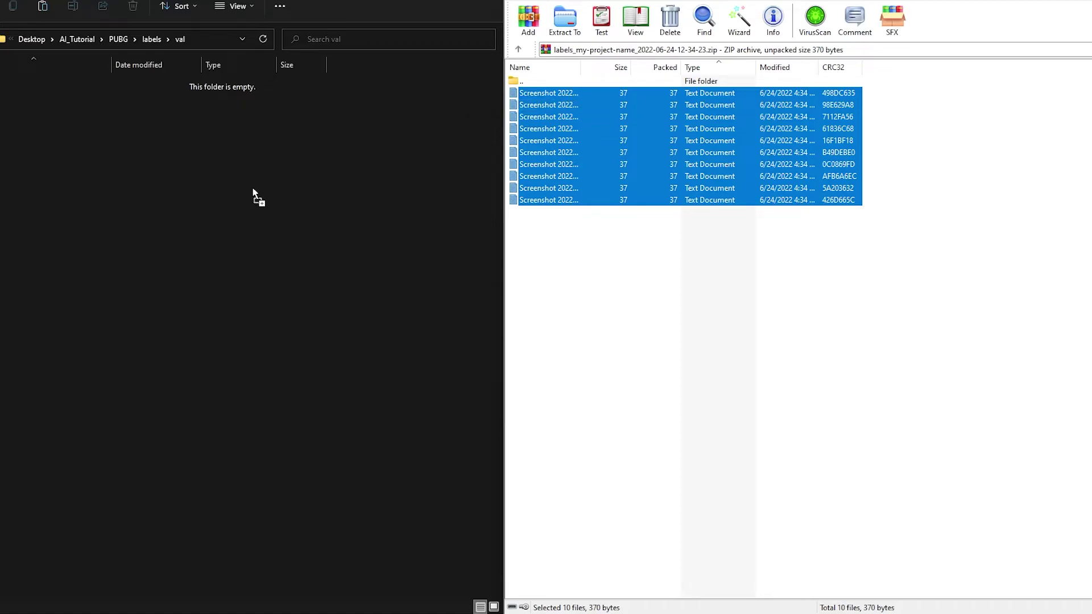
drag(253, 189, 249, 189)
click(237, 343)
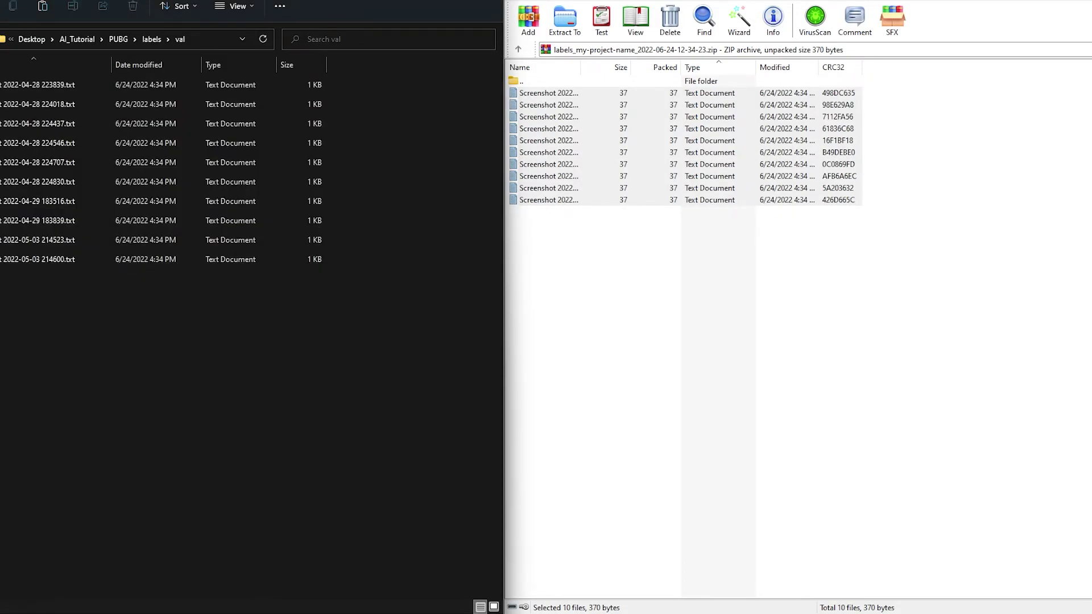
Step: Open the PUBG/images/val folder to compare its screenshots with the extracted validation labels
click(151, 38)
click(121, 39)
click(70, 156)
double_click(71, 155)
double_click(216, 154)
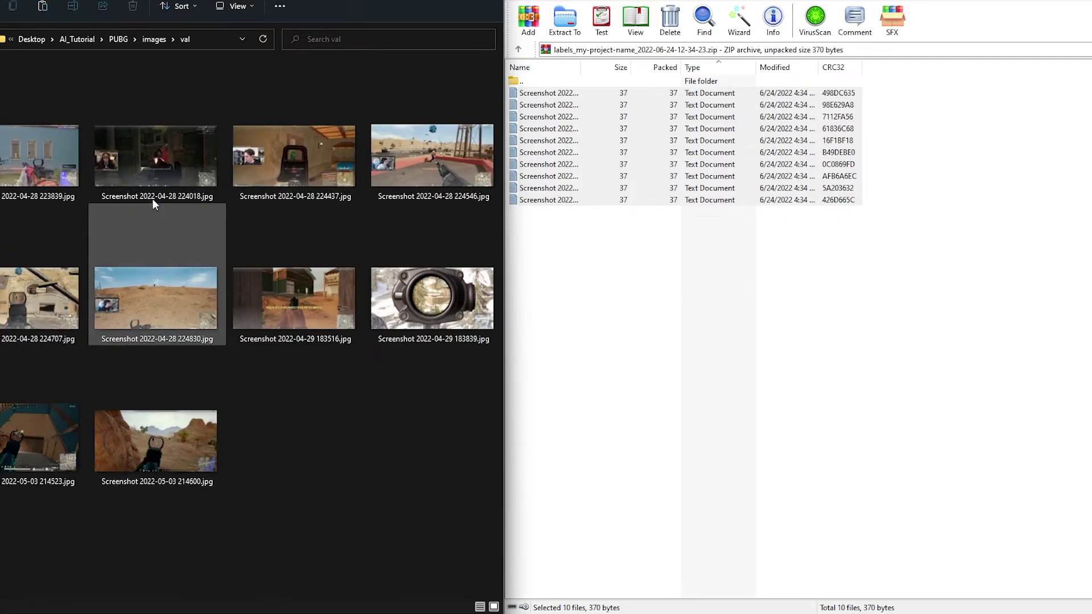
Step: Check the screenshots in PUBG/images/train against the label text files in PUBG/labels/train
click(154, 39)
double_click(35, 135)
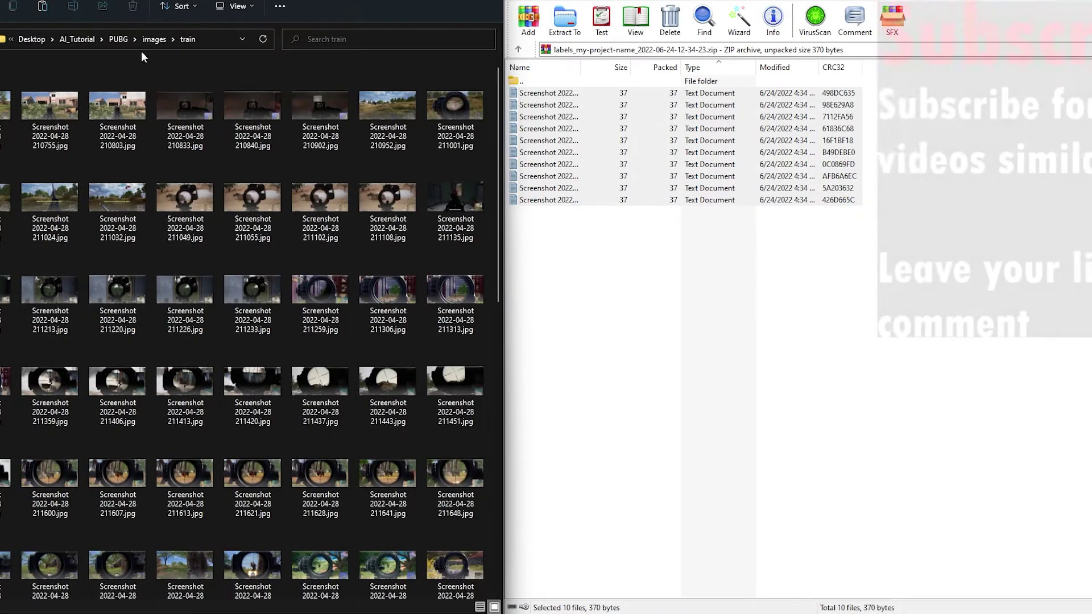
click(120, 39)
double_click(173, 155)
double_click(84, 137)
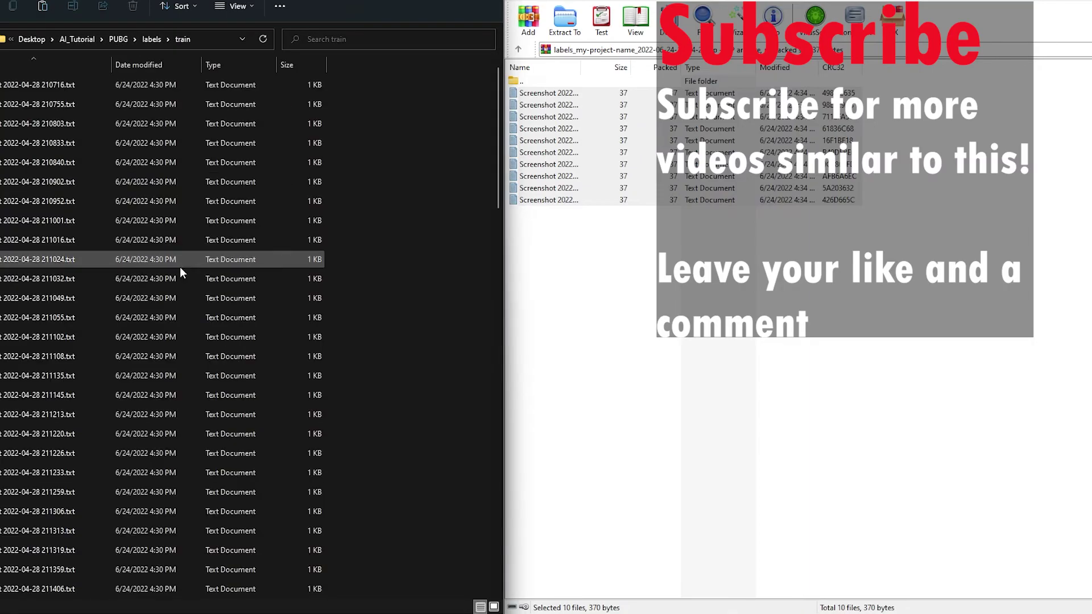